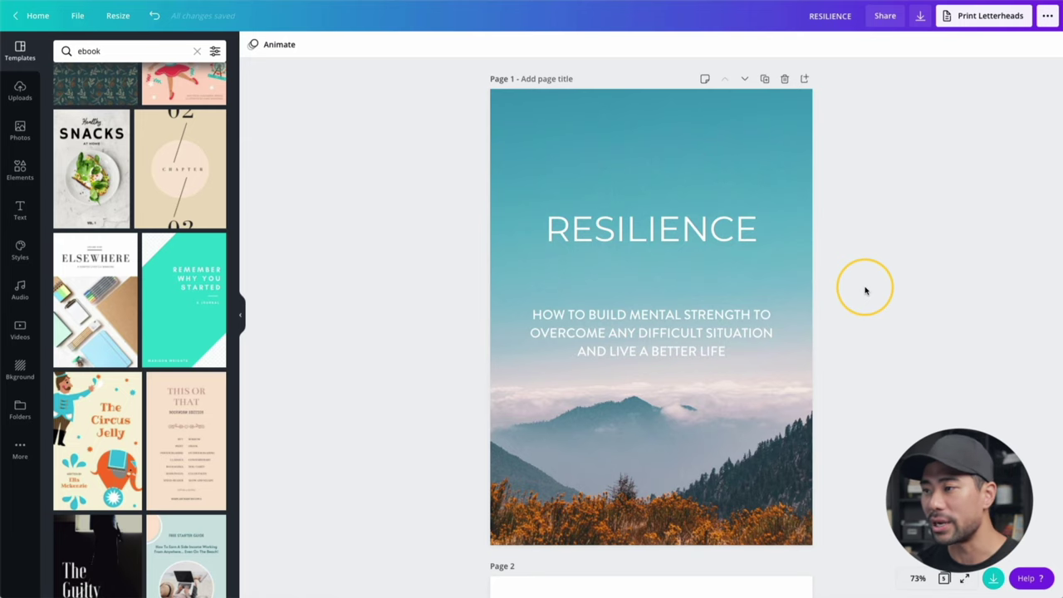
# Look through the pages of the finished RESILIENCE ebook, from the cover to the body text.
pyautogui.scroll(-1, 863, 289)
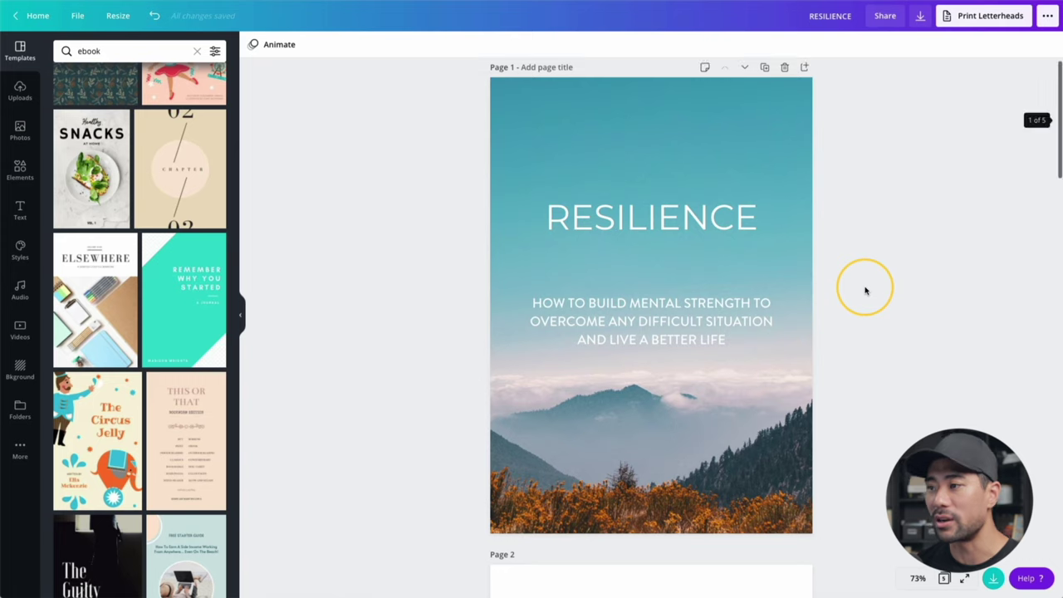
pyautogui.scroll(-3, 865, 424)
pyautogui.scroll(-5, 865, 424)
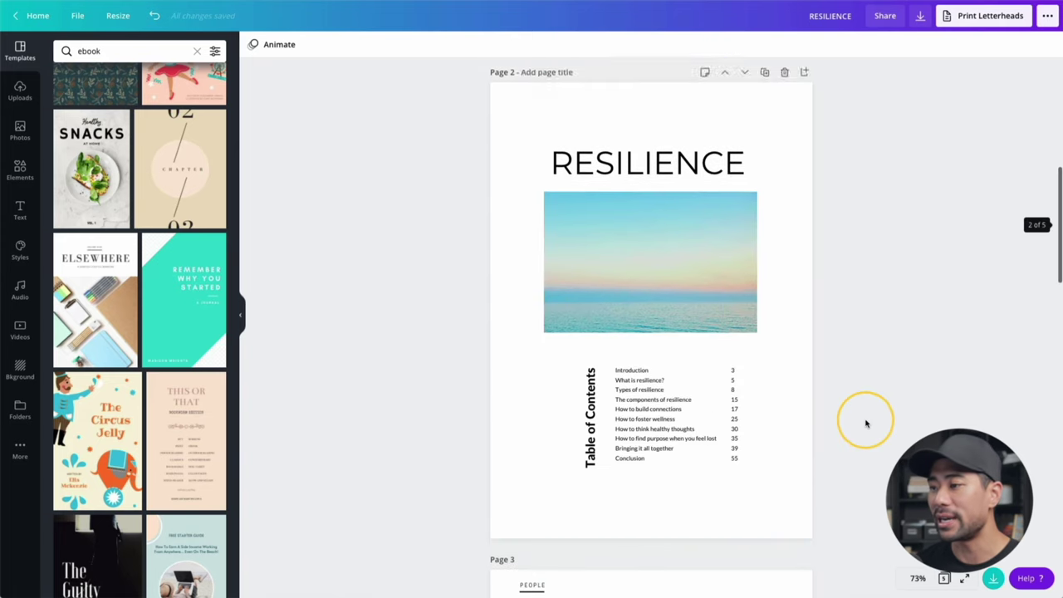
pyautogui.scroll(-5, 702, 386)
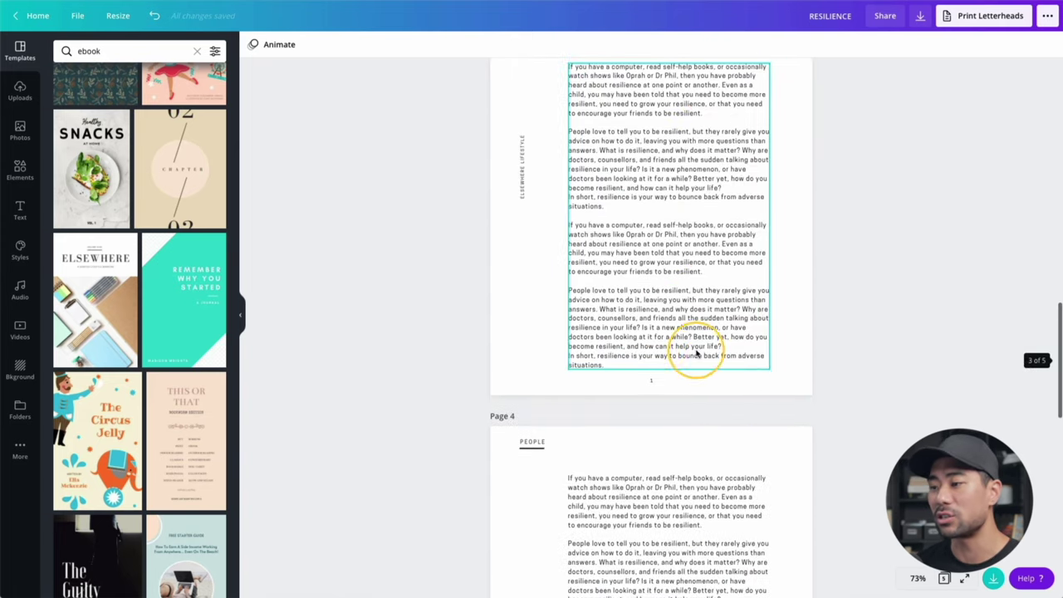
pyautogui.scroll(2, 698, 381)
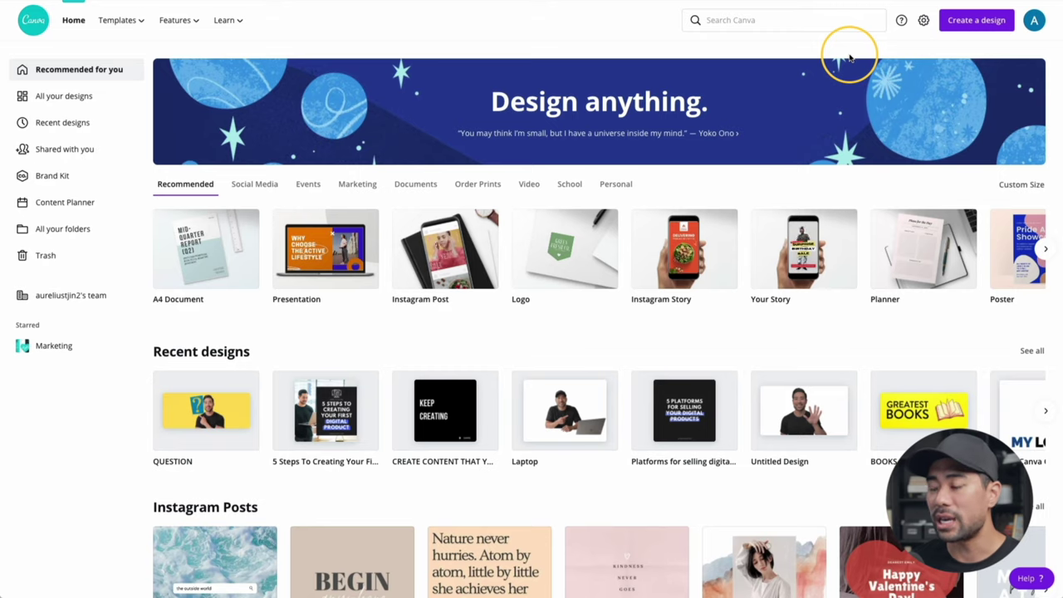
# Begin creating a design and search the available design types for A4, followed by letter.
pyautogui.click(969, 25)
pyautogui.write('A4')
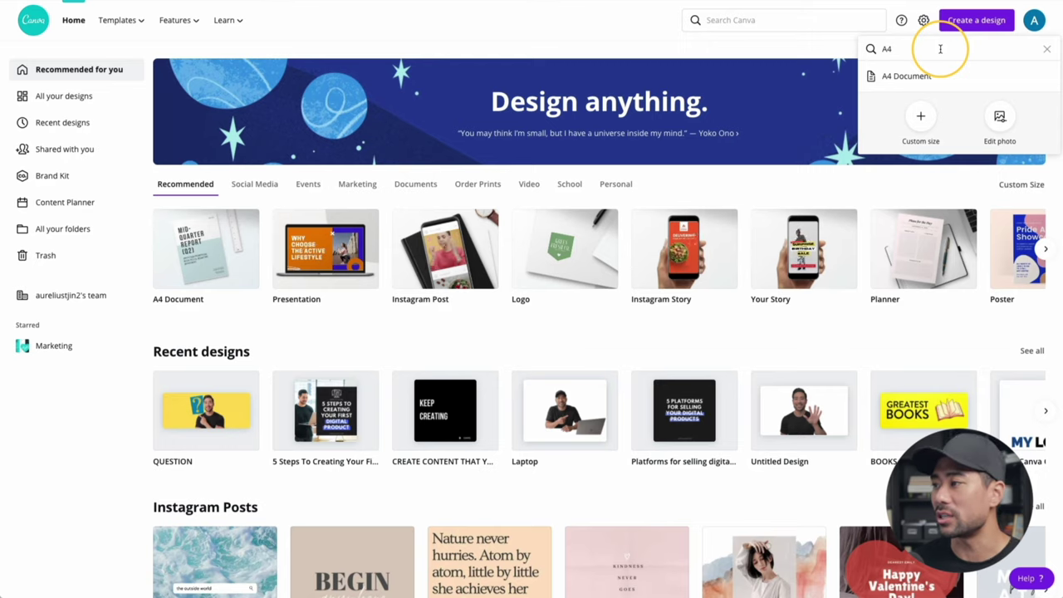
pyautogui.write('let')
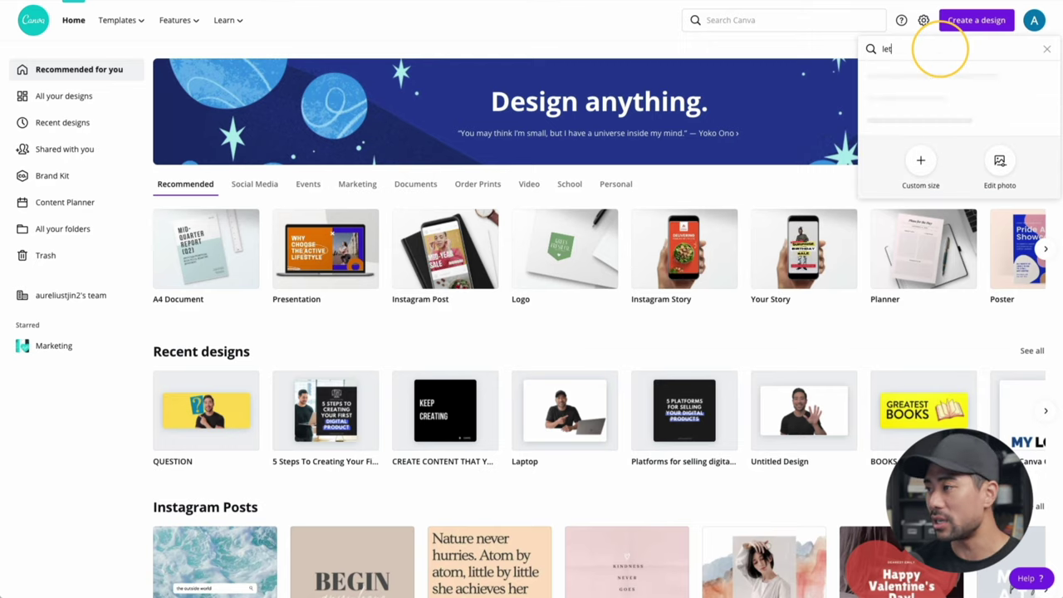
pyautogui.write('ter')
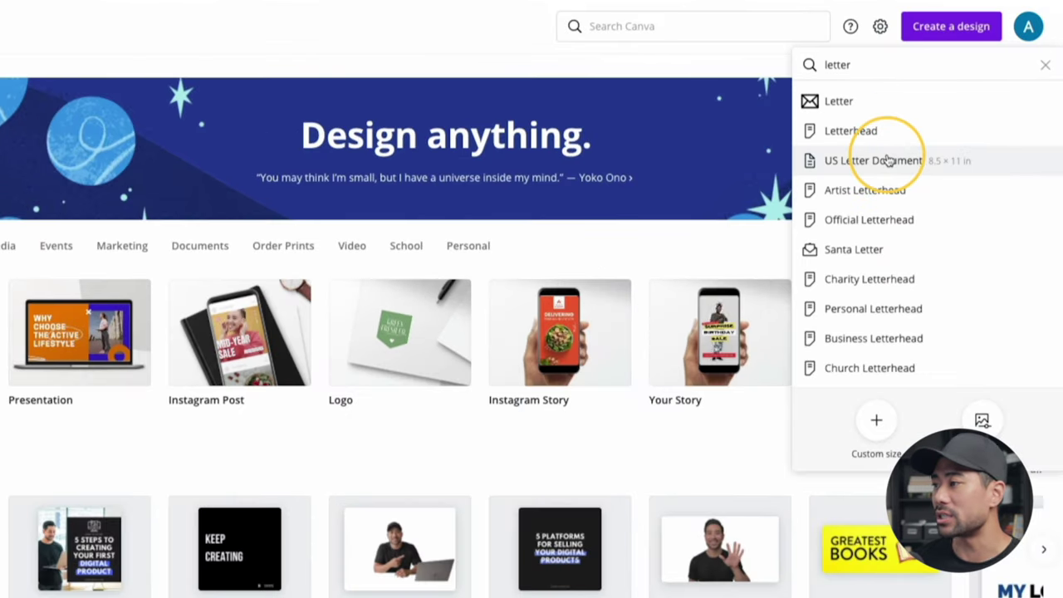
# Search the design types for A4 and create a new A4 Document.
pyautogui.tripleClick(889, 72)
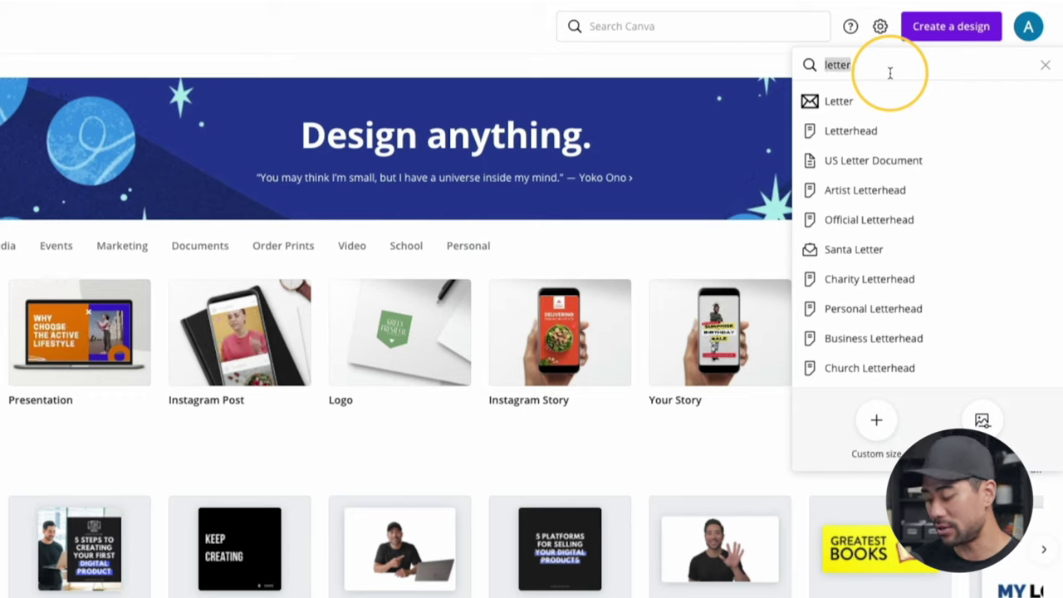
pyautogui.write('A4')
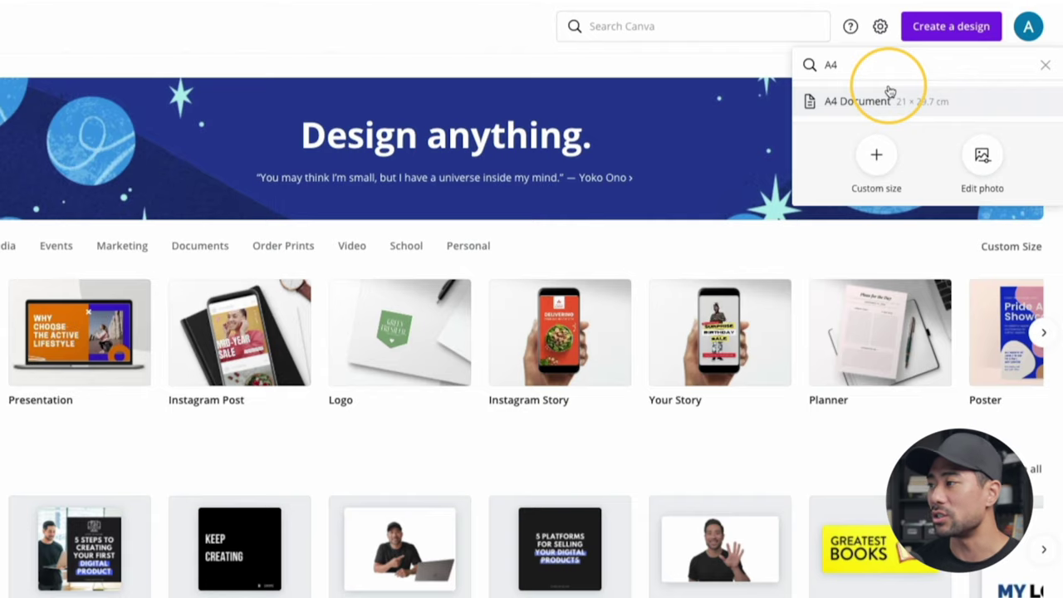
pyautogui.click(875, 102)
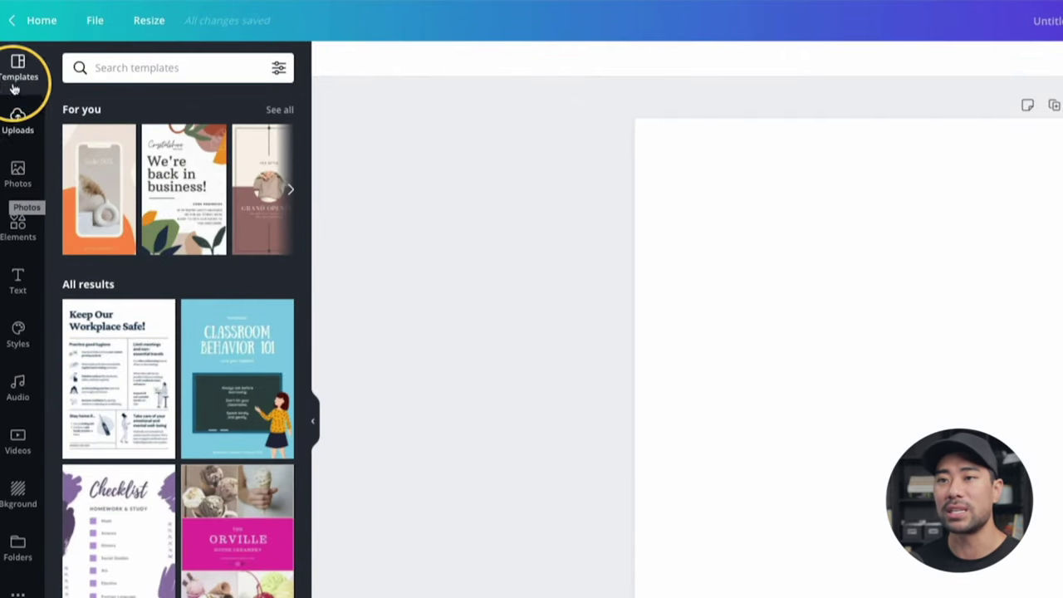
# Search the templates for ebook, open the Healthy Snacks template (Whole Foods EBook) and apply all 4 pages to the design.
pyautogui.click(124, 66)
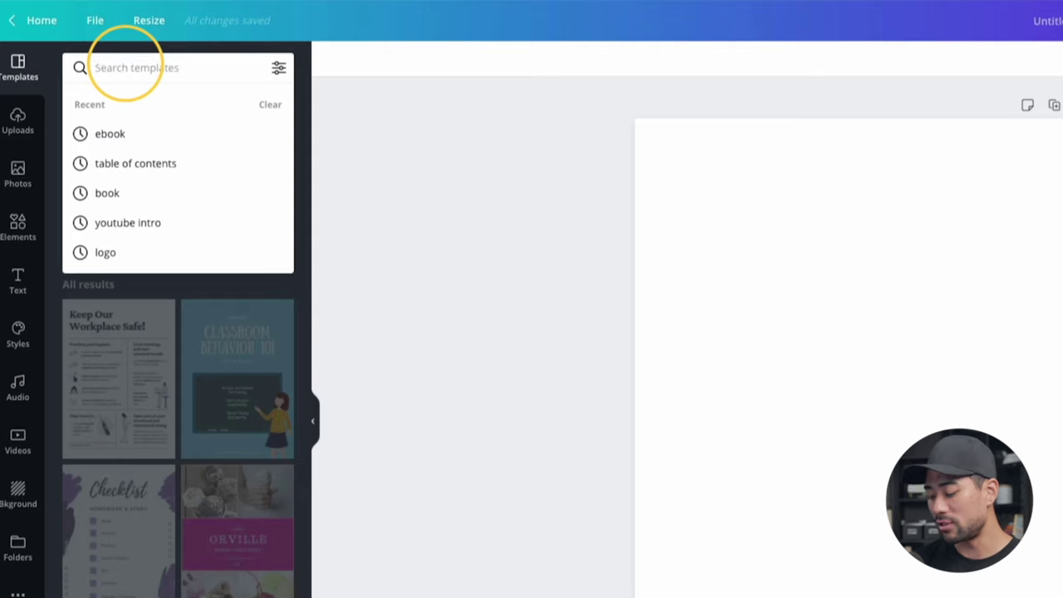
pyautogui.write('ebook')
pyautogui.press('Return')
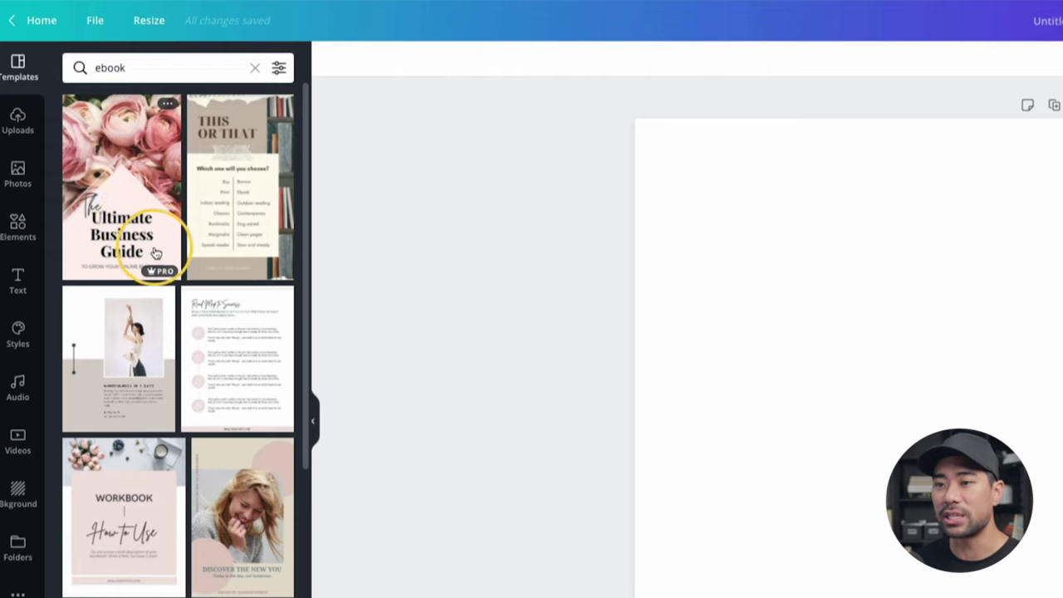
pyautogui.moveTo(159, 274)
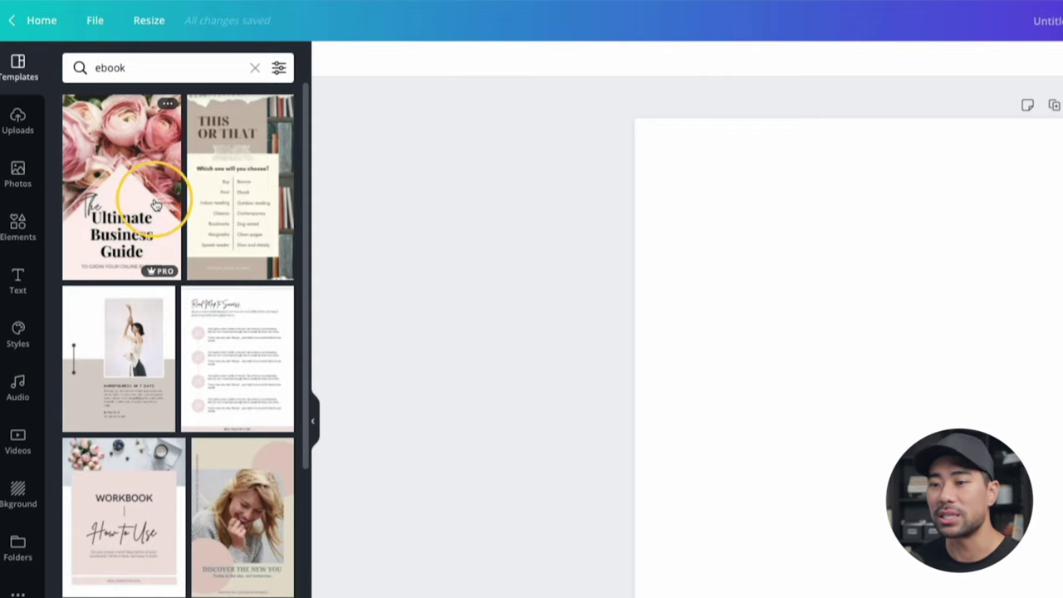
pyautogui.scroll(-10, 199, 166)
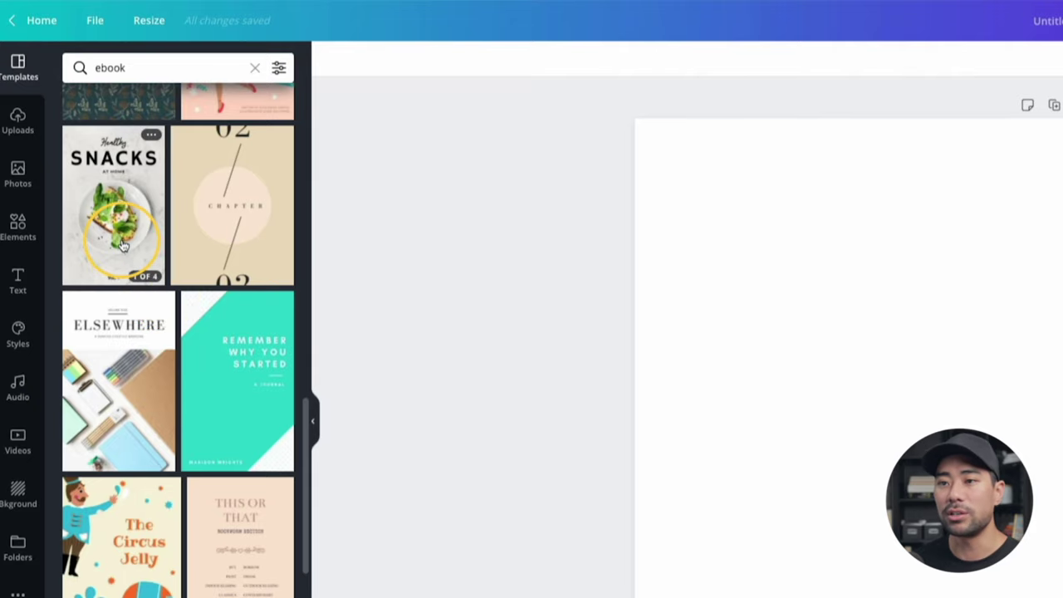
pyautogui.click(120, 243)
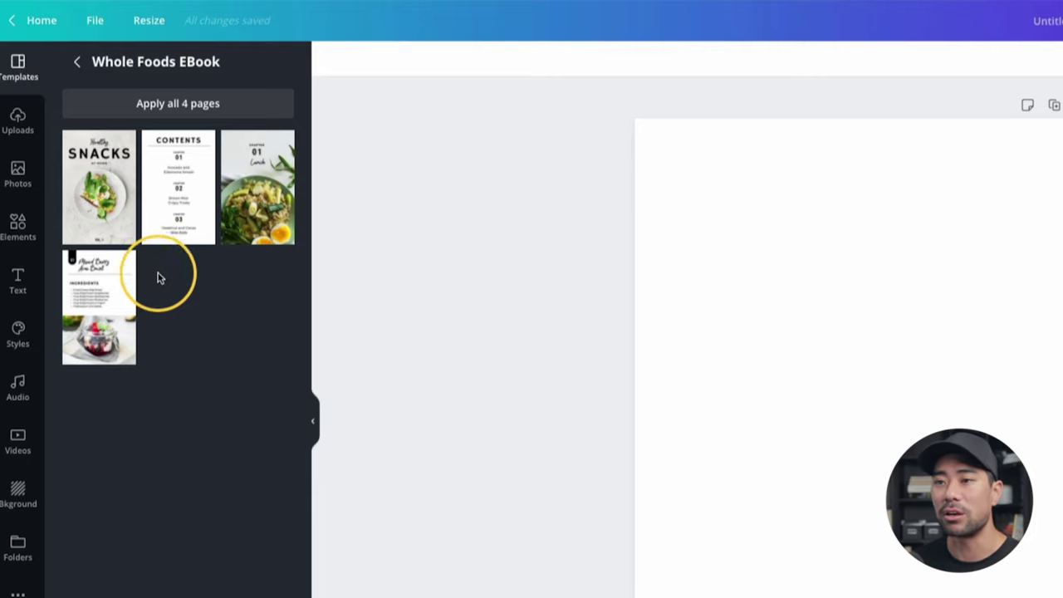
pyautogui.click(163, 121)
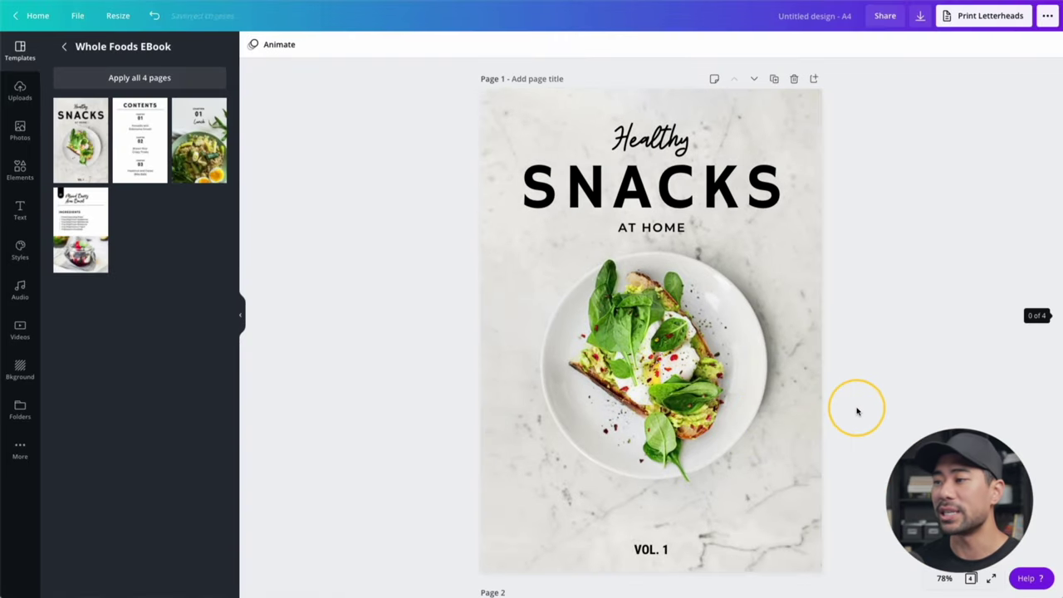
# Review the four applied template pages and delete the food photo background from the page 1 cover.
pyautogui.scroll(-6, 857, 410)
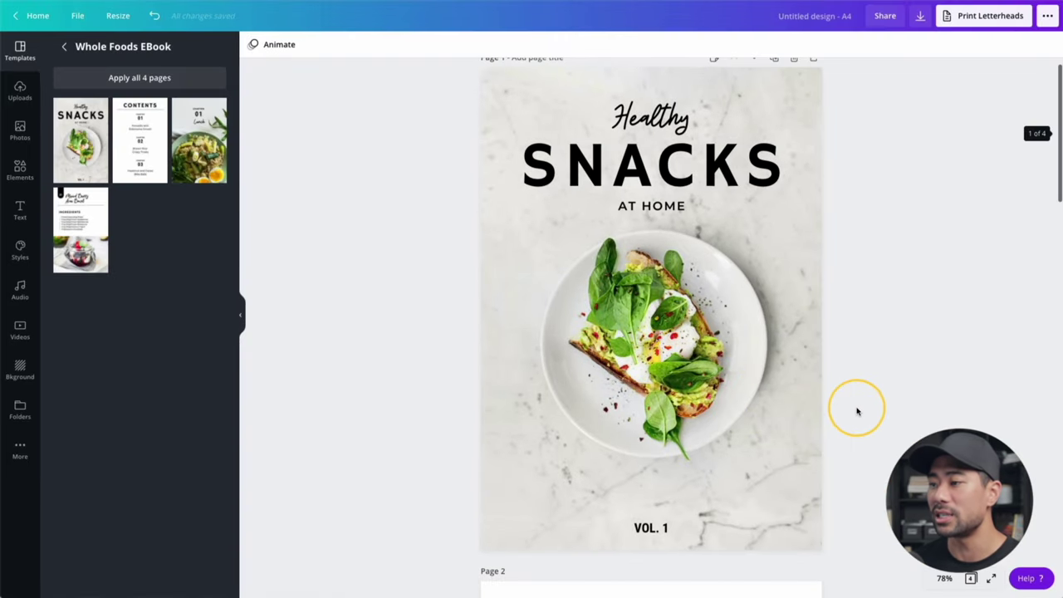
pyautogui.scroll(-10, 857, 411)
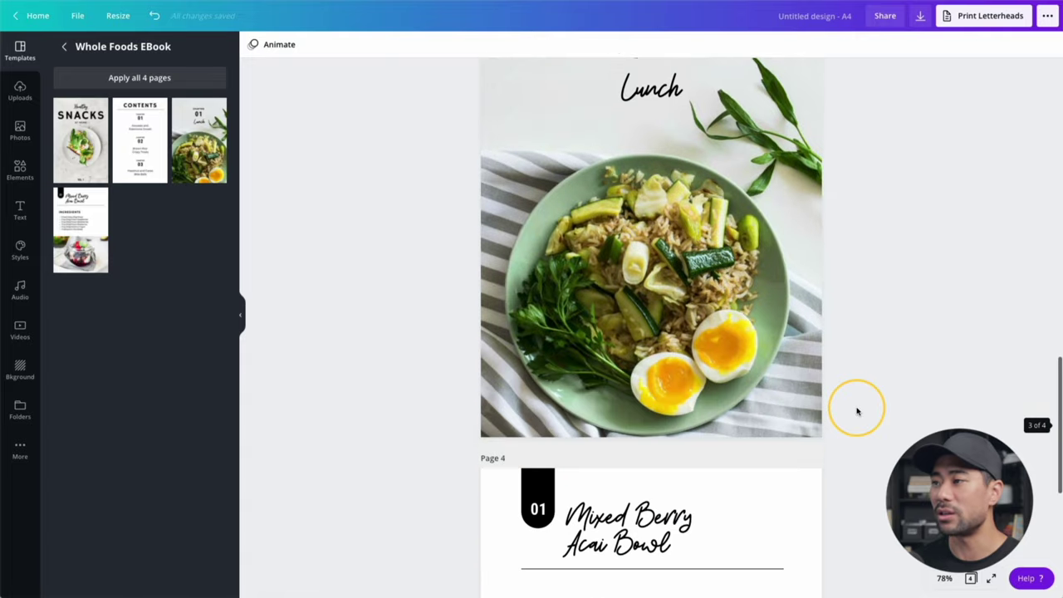
pyautogui.scroll(-4, 857, 411)
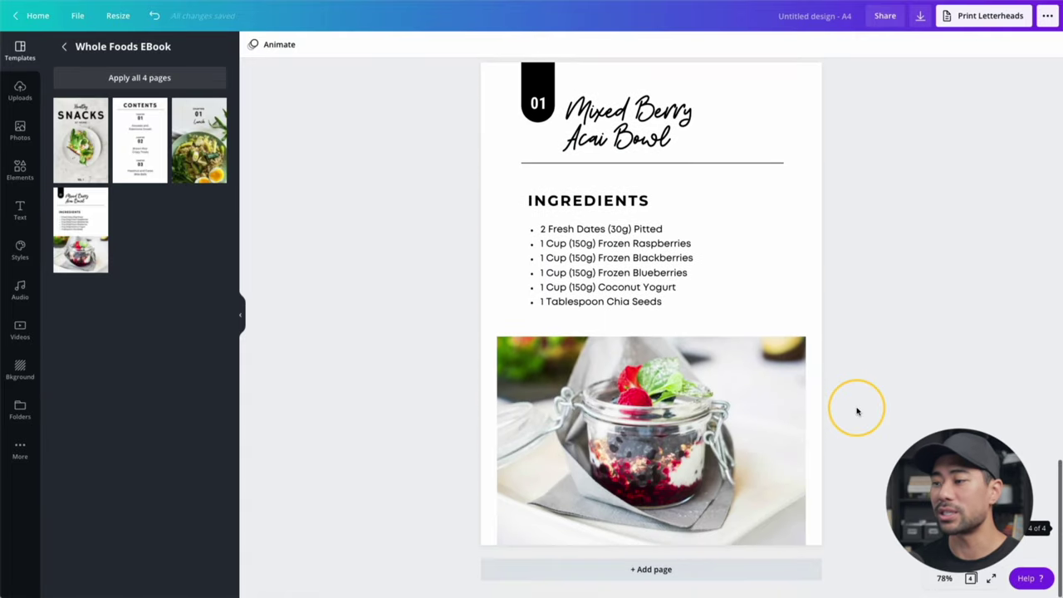
pyautogui.scroll(20, 857, 411)
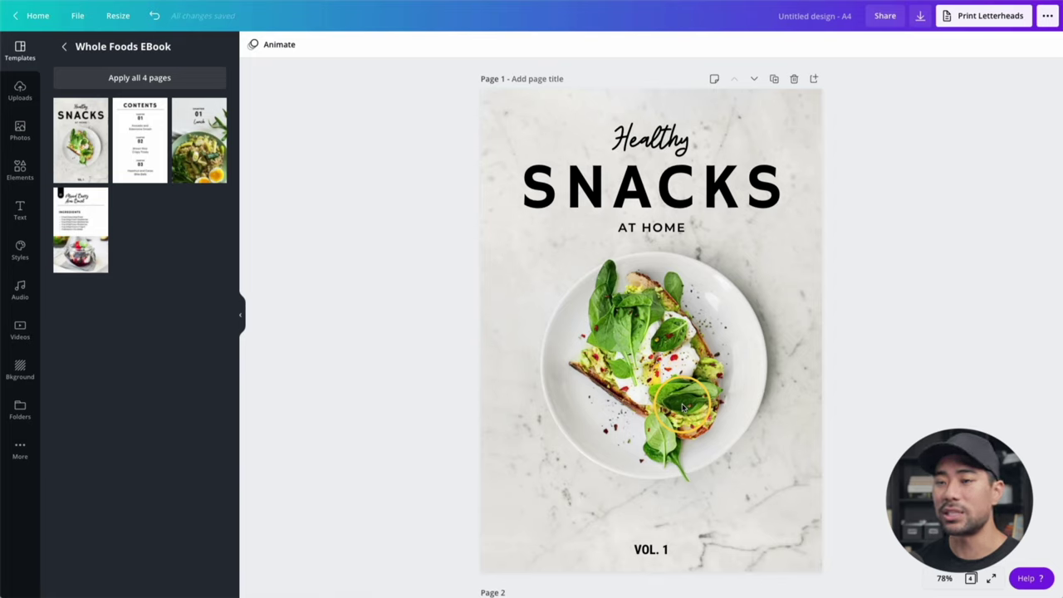
pyautogui.click(623, 397)
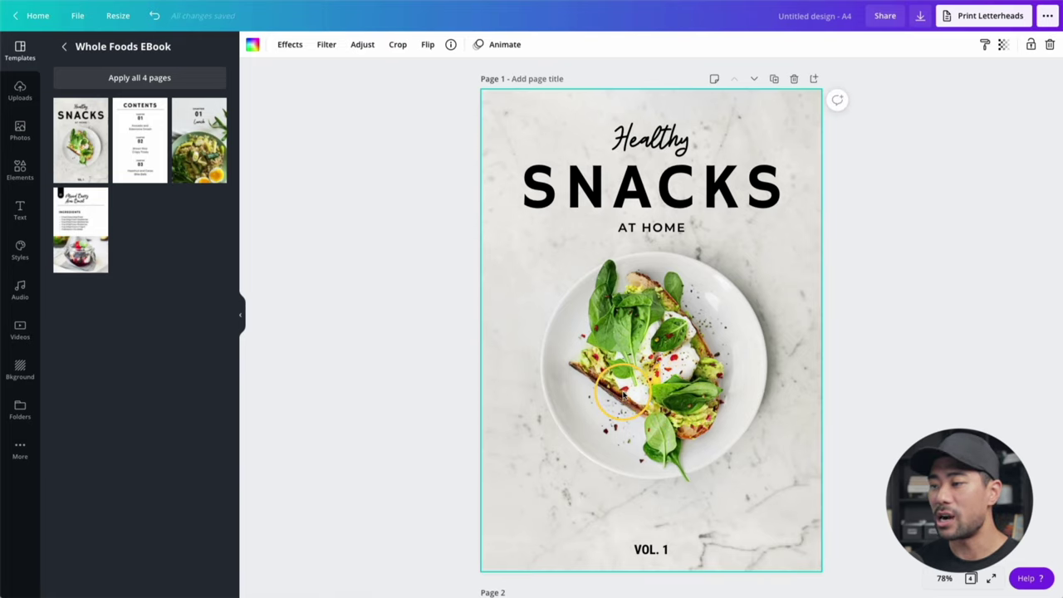
pyautogui.press('Delete')
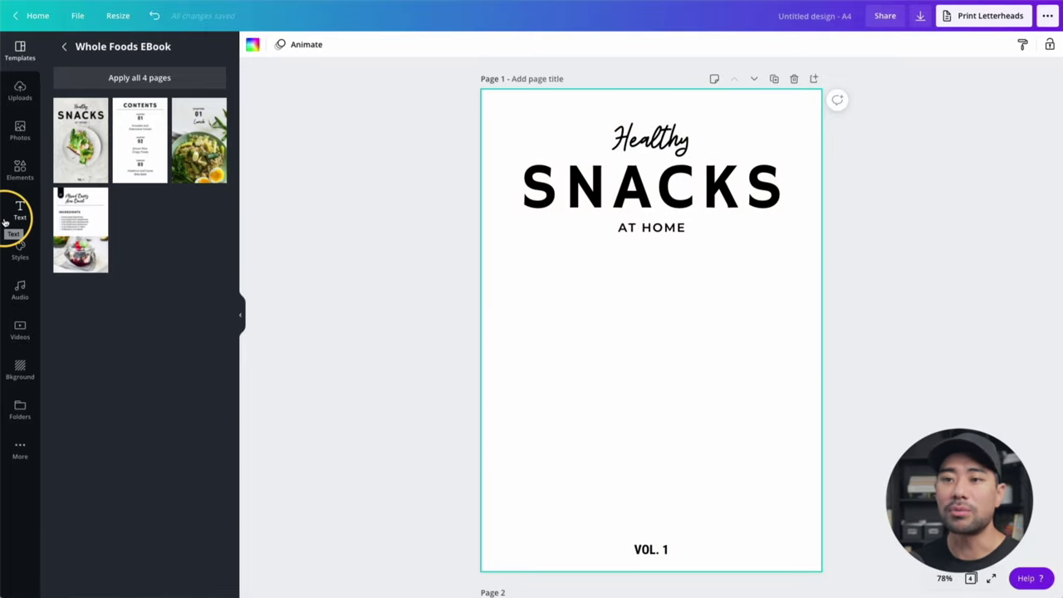
# Search the photo library for mindfulness.
pyautogui.click(18, 133)
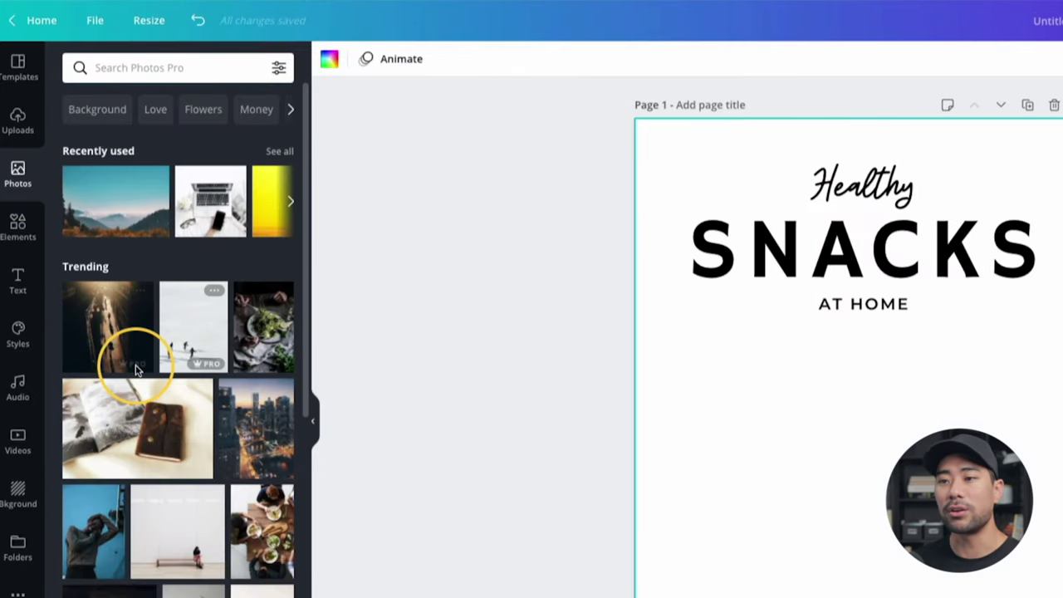
pyautogui.click(150, 65)
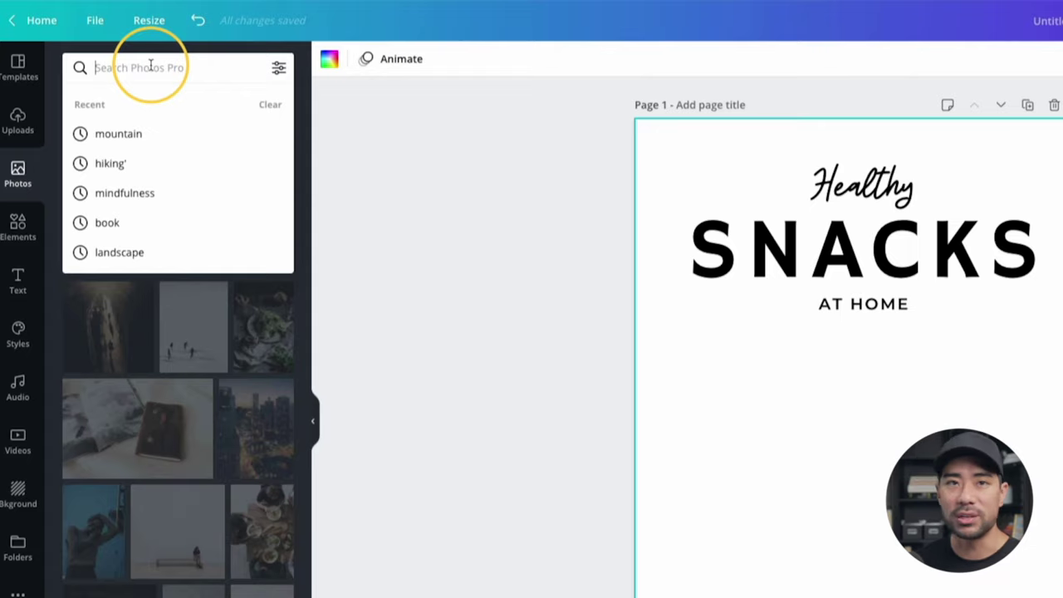
pyautogui.write('mindfulness')
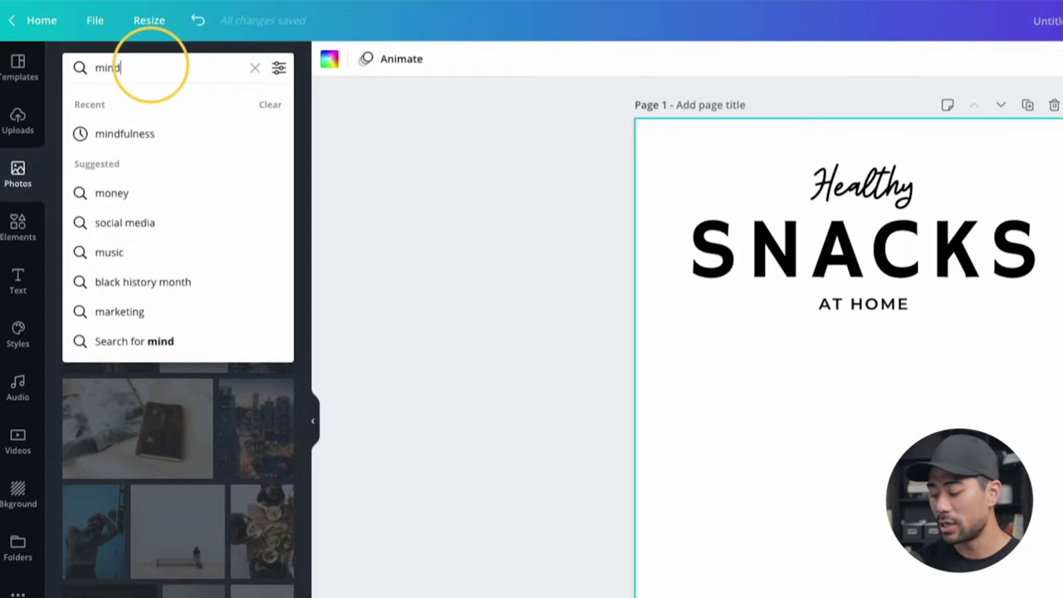
pyautogui.click(111, 135)
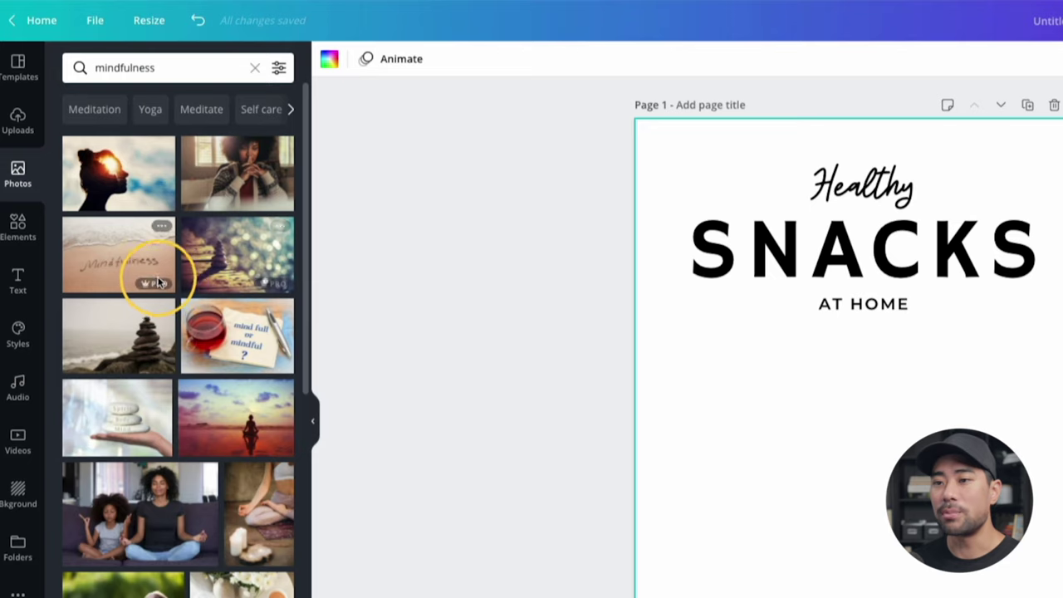
# Check the details of the free photo Piled Stones By the Sea and add it to the cover page.
pyautogui.moveTo(157, 285)
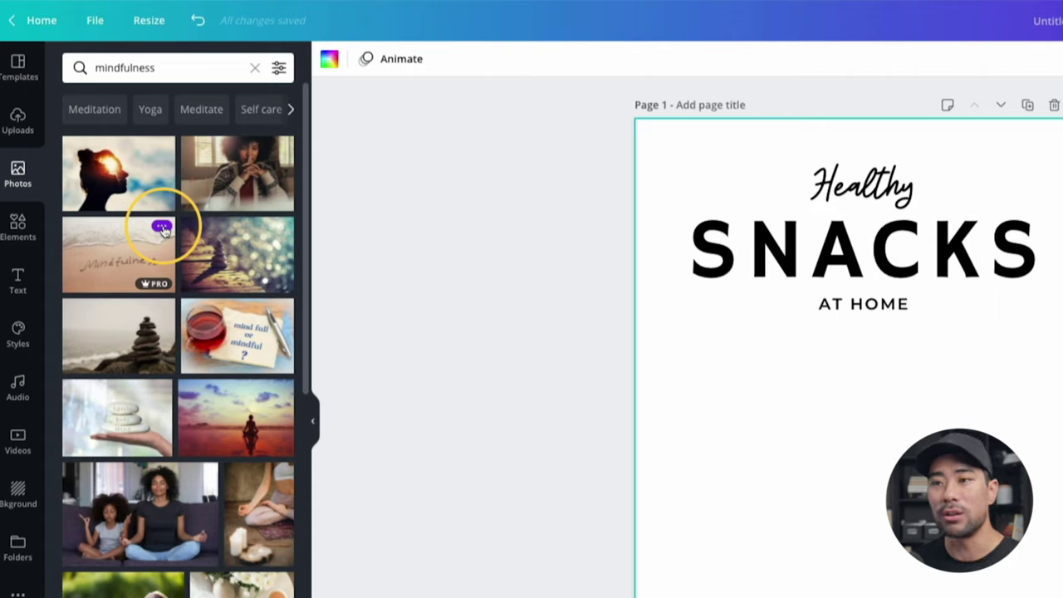
pyautogui.click(162, 307)
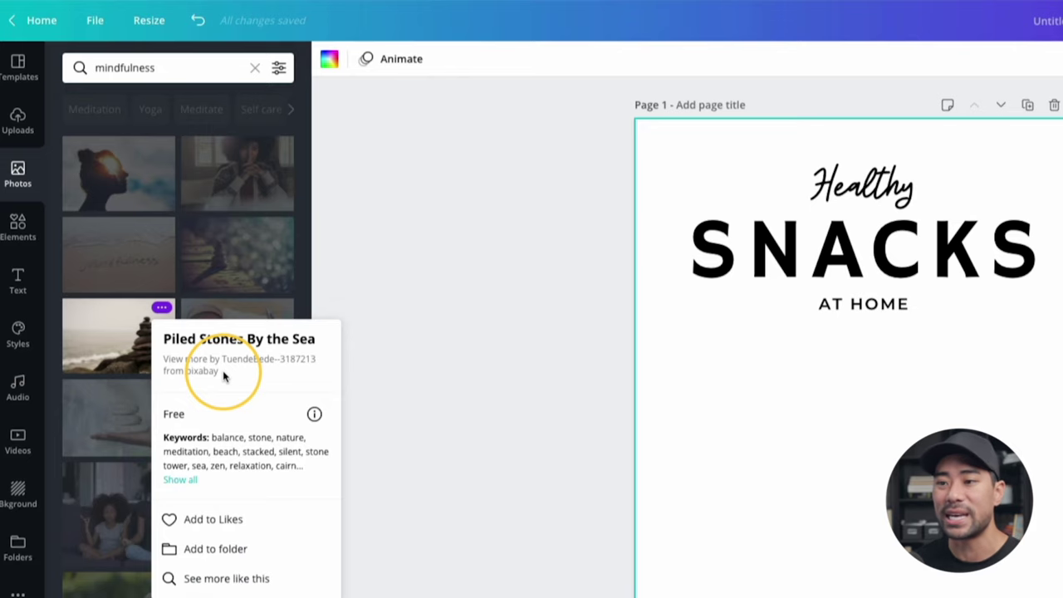
pyautogui.click(162, 308)
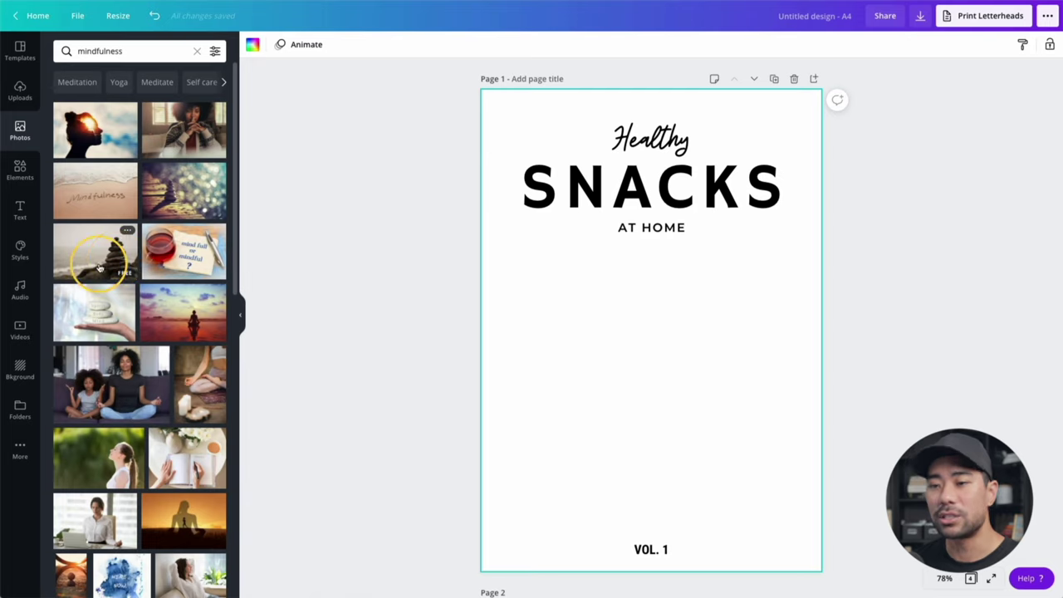
pyautogui.click(101, 264)
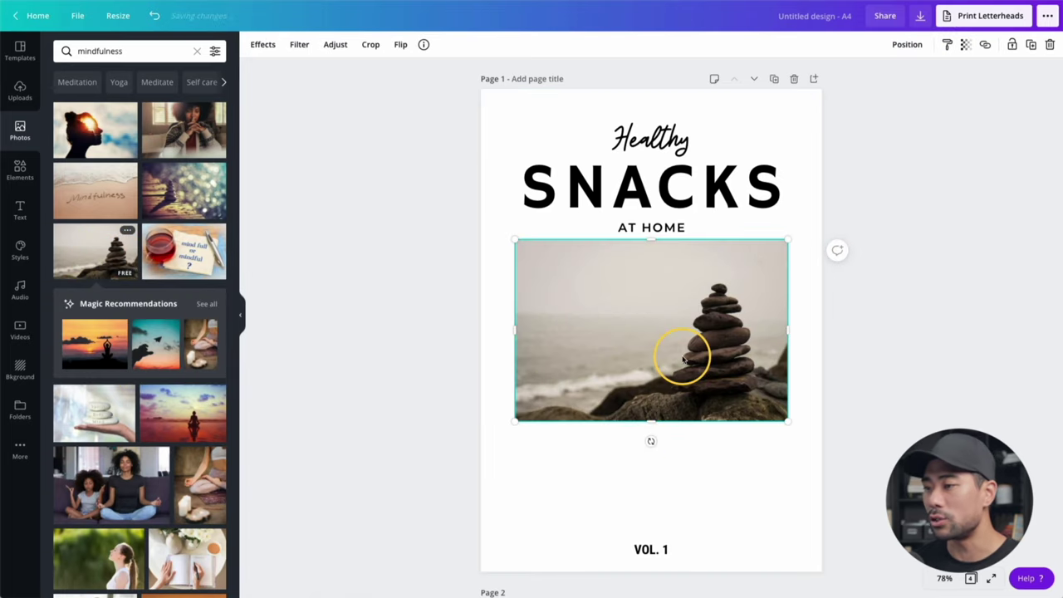
# Enlarge and reposition the stones photo so it fills the whole cover, with the stone pile along the page's right edge.
pyautogui.moveTo(676, 351); pyautogui.dragTo(644, 205)
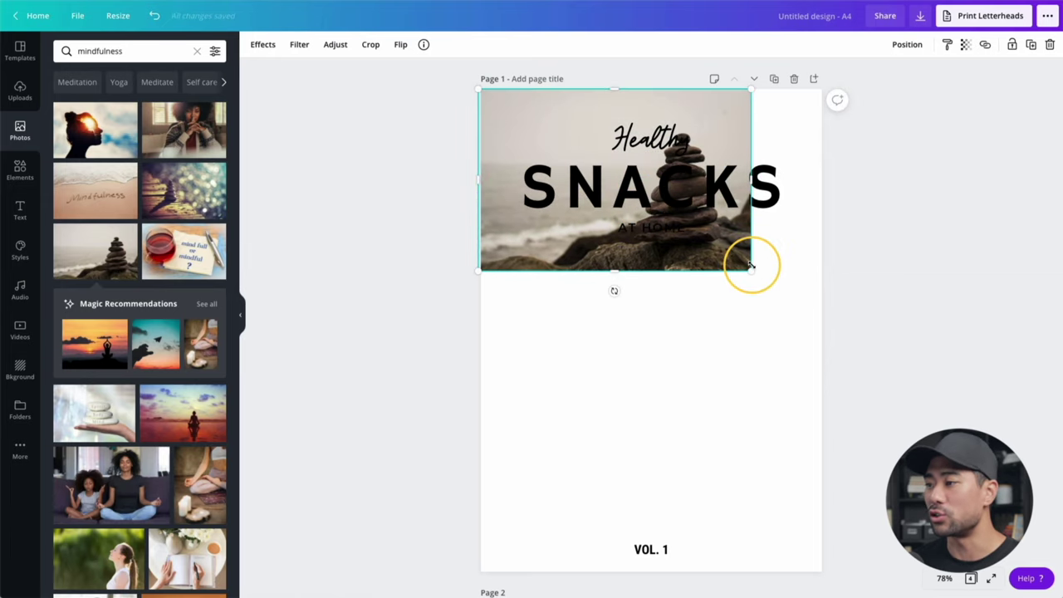
pyautogui.moveTo(752, 265); pyautogui.dragTo(1061, 568)
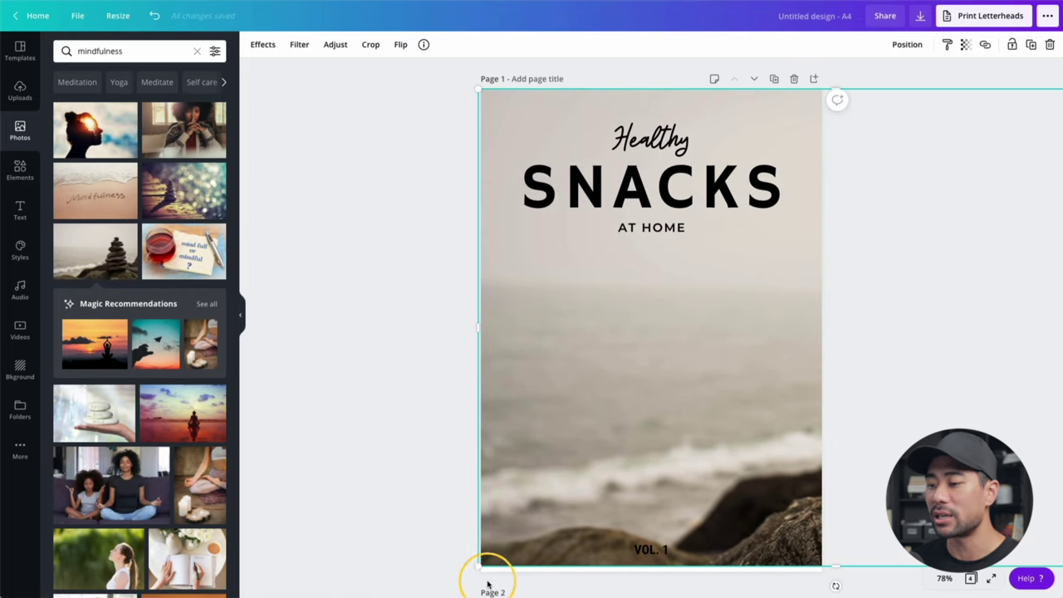
pyautogui.moveTo(474, 569); pyautogui.dragTo(470, 572)
pyautogui.moveTo(715, 400); pyautogui.dragTo(841, 368)
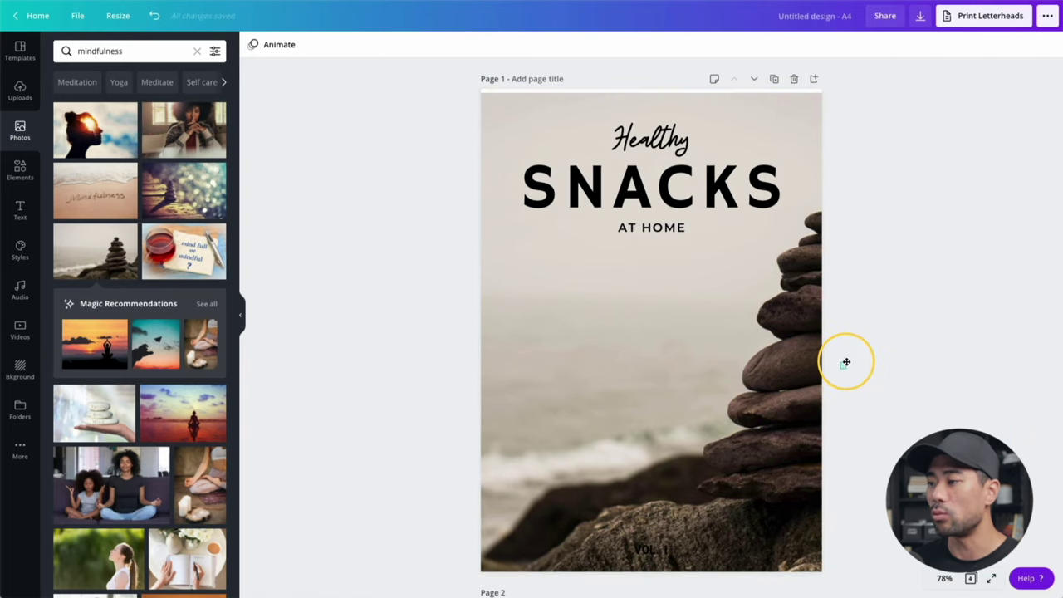
pyautogui.click(770, 375)
pyautogui.moveTo(769, 375); pyautogui.dragTo(772, 366)
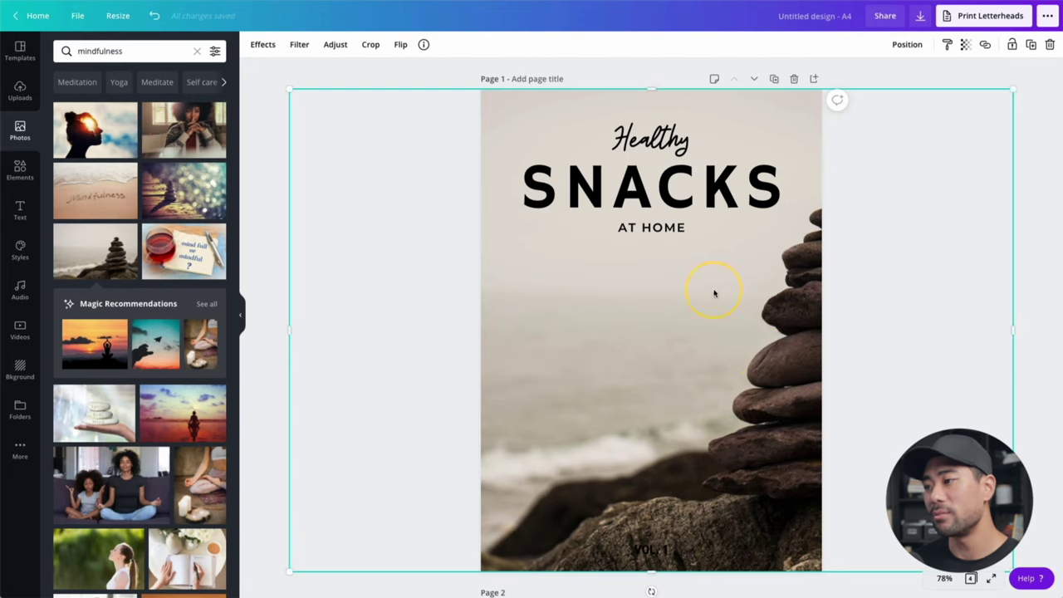
# Replace the cover title SNACKS with RESILIENCE and move it down to the middle of the cover.
pyautogui.doubleClick(678, 196)
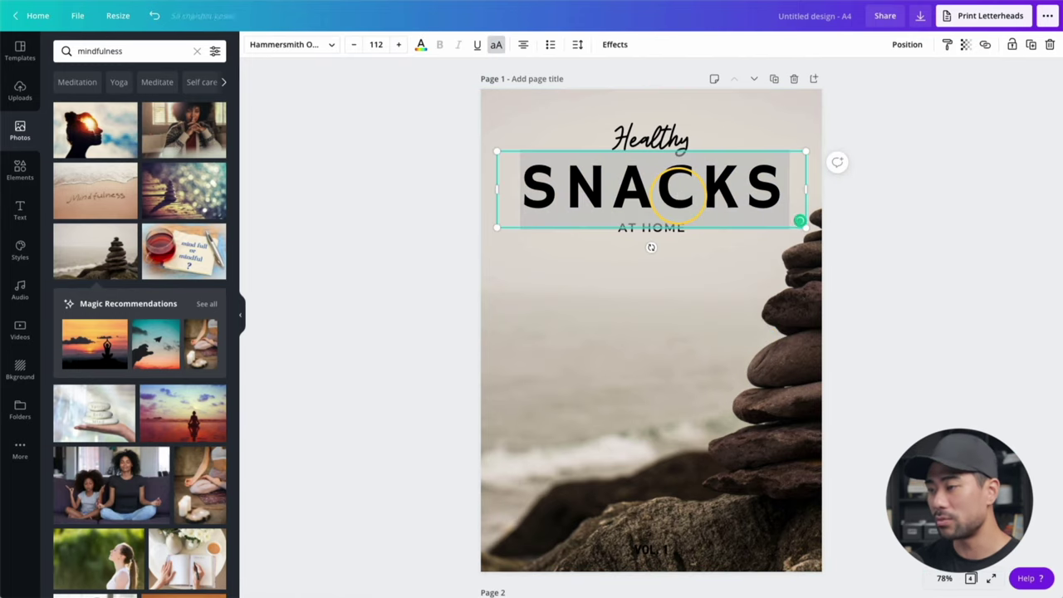
pyautogui.write('RESILIENCE')
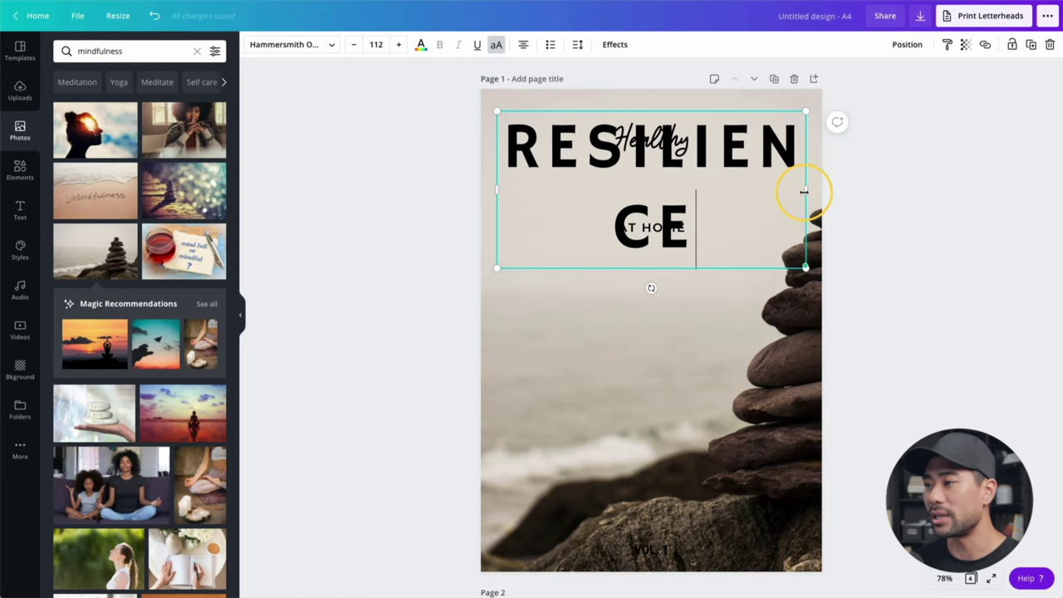
pyautogui.moveTo(826, 192)
pyautogui.mouseDown()
pyautogui.moveTo(854, 190)
pyautogui.moveTo(797, 193)
pyautogui.moveTo(744, 361)
pyautogui.mouseUp()
pyautogui.click(713, 329)
pyautogui.click(713, 211)
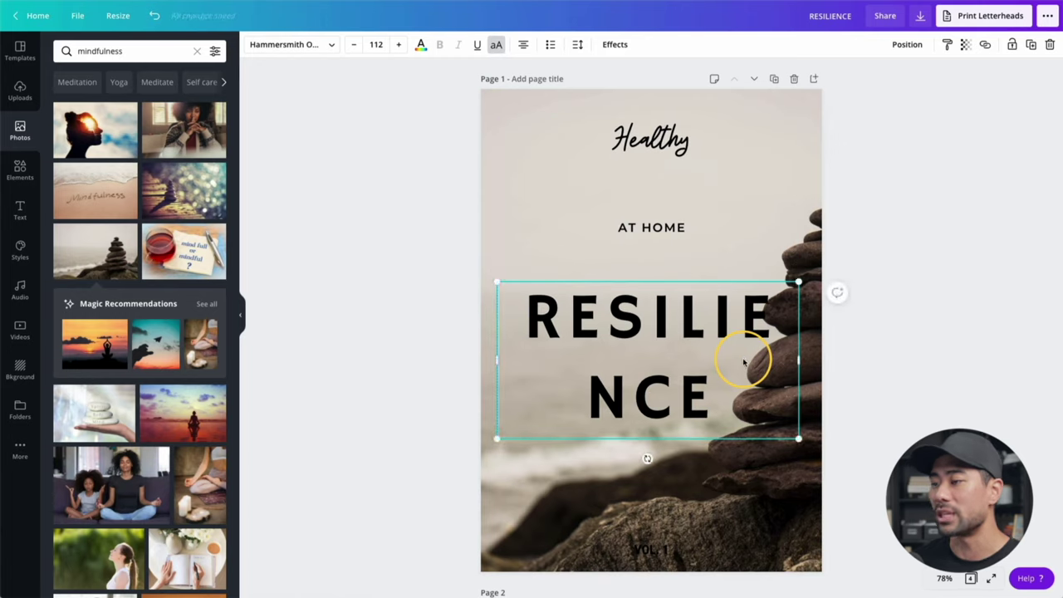
# Reduce the font size of the RESILIENCE title to 78.3 so the word fits on one line.
pyautogui.doubleClick(687, 378)
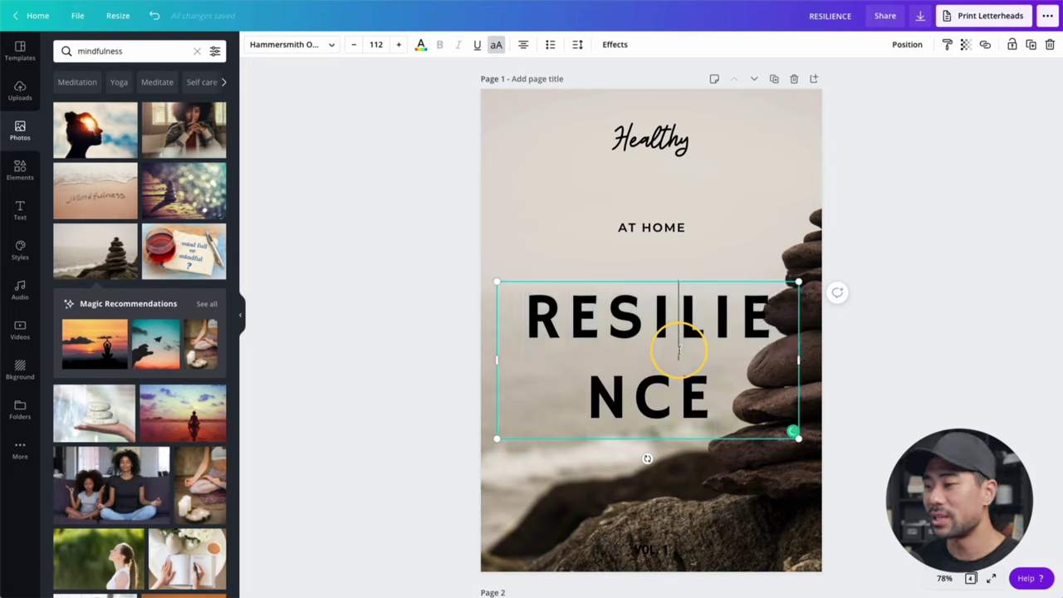
pyautogui.click(354, 46)
pyautogui.click(354, 45)
pyautogui.click(354, 46)
pyautogui.click(353, 46)
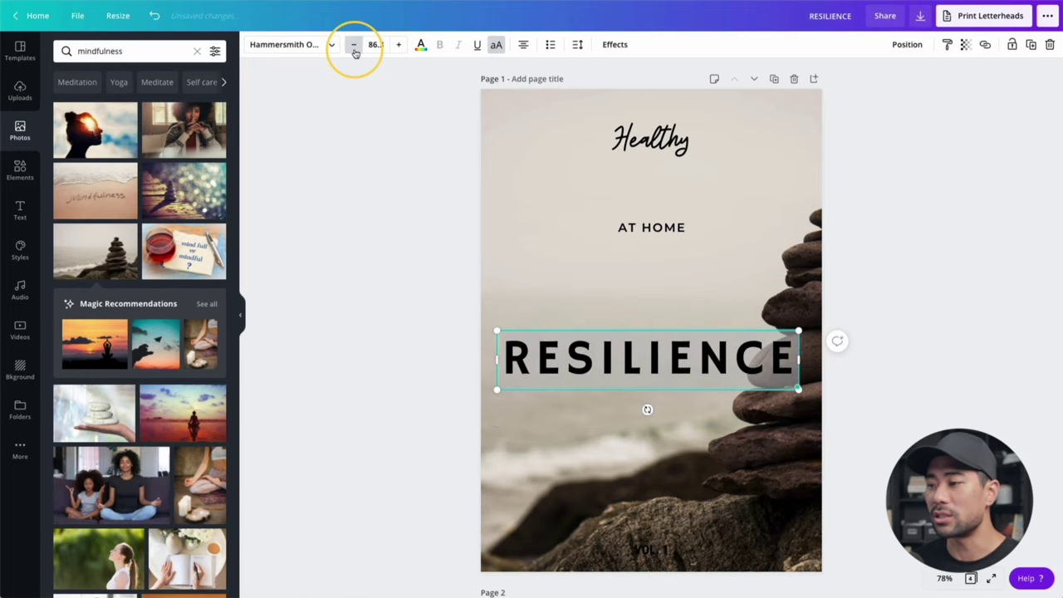
pyautogui.click(354, 45)
pyautogui.click(354, 46)
pyautogui.click(353, 46)
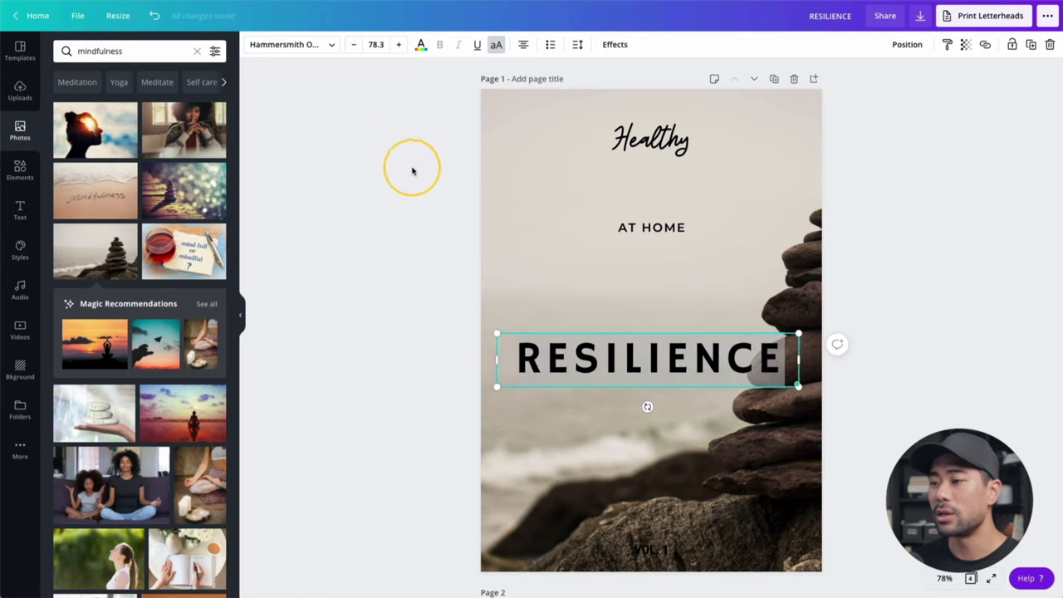
pyautogui.click(383, 280)
# Scale the RESILIENCE title down to font size 65.9 and move it up just below the AT HOME line.
pyautogui.click(586, 356)
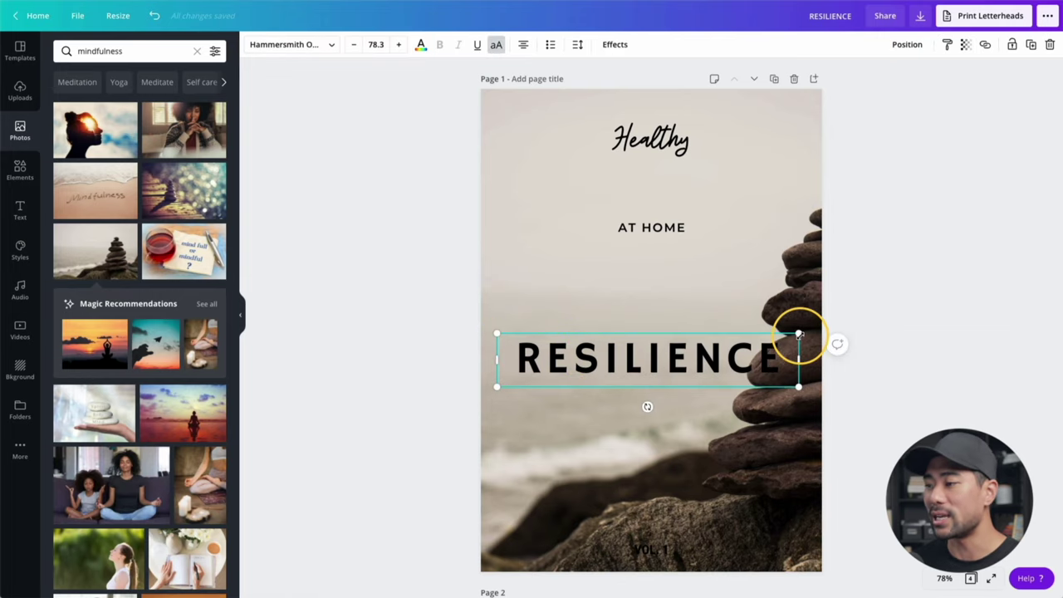
pyautogui.moveTo(798, 333); pyautogui.dragTo(752, 342)
pyautogui.moveTo(676, 360); pyautogui.dragTo(665, 264)
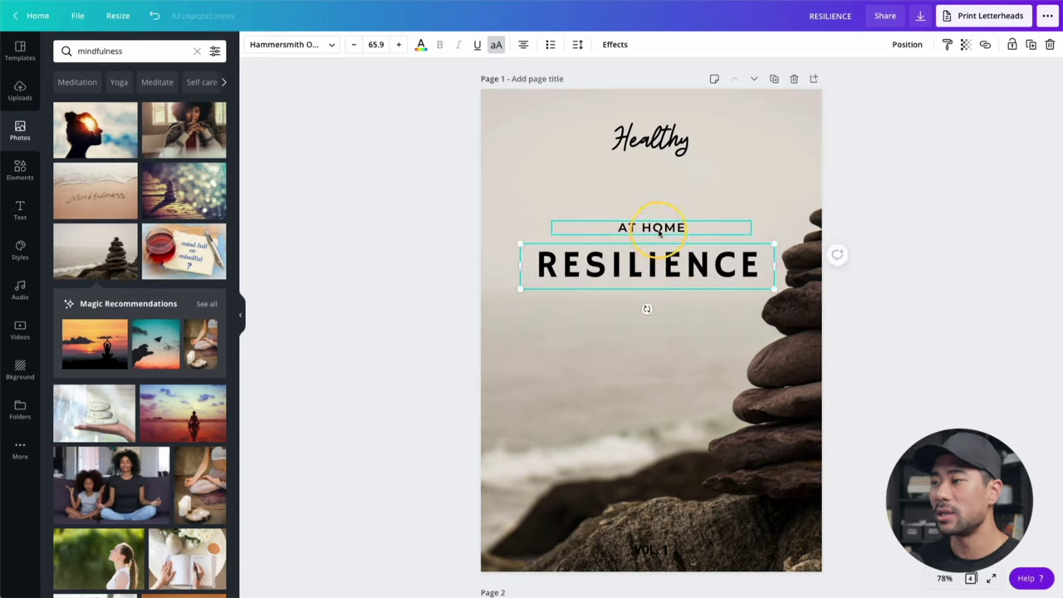
# Delete the Healthy text from the cover and move the AT HOME line below the RESILIENCE title.
pyautogui.click(666, 137)
pyautogui.press('Delete')
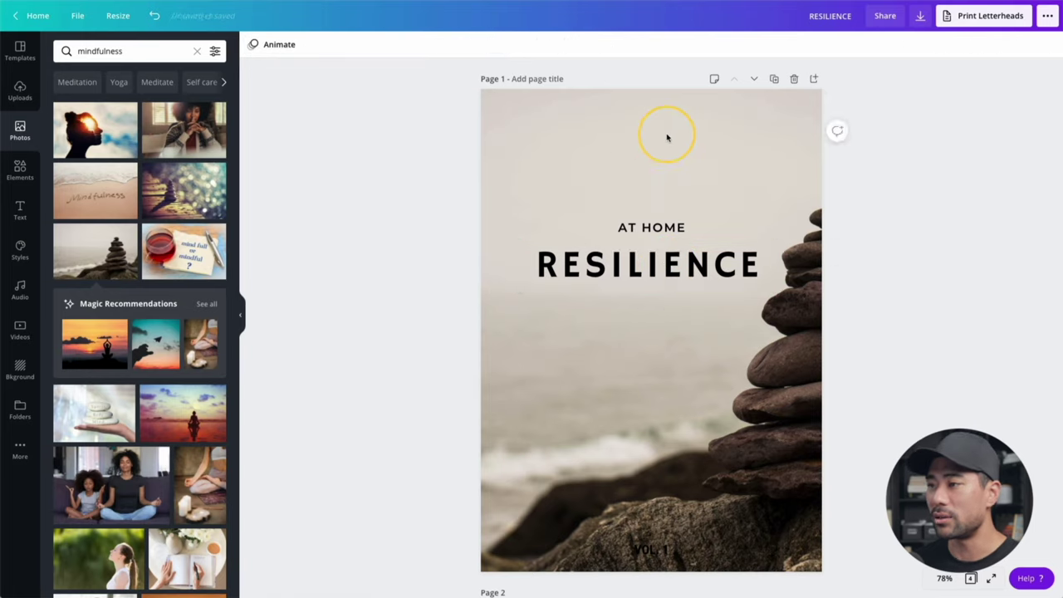
pyautogui.moveTo(654, 226); pyautogui.dragTo(656, 309)
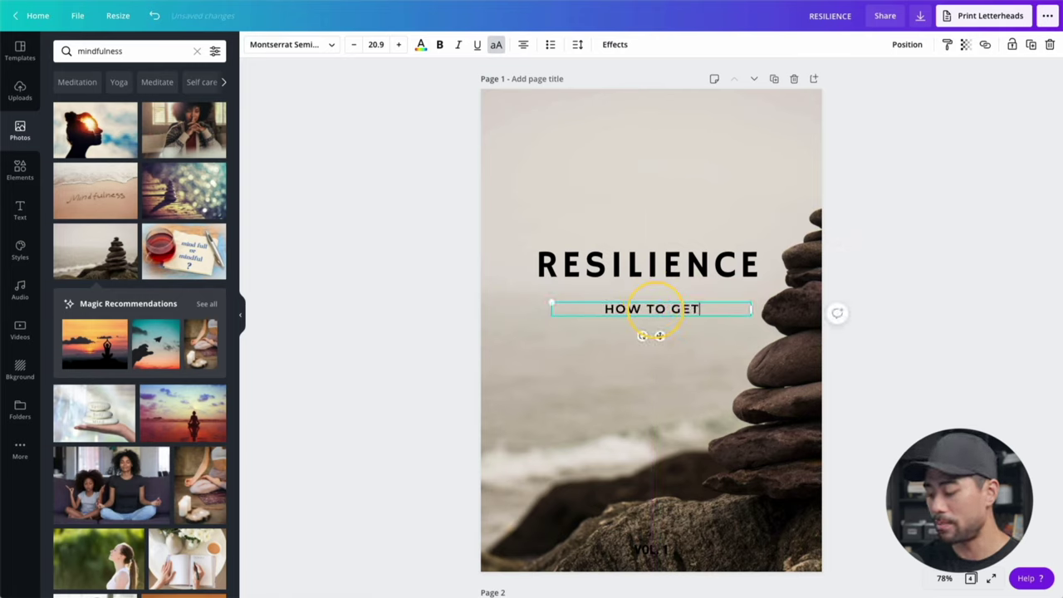
# Change the AT HOME line to the subtitle HOW TO GET BACK UP FROM FAILURES.
pyautogui.write('BACK UP')
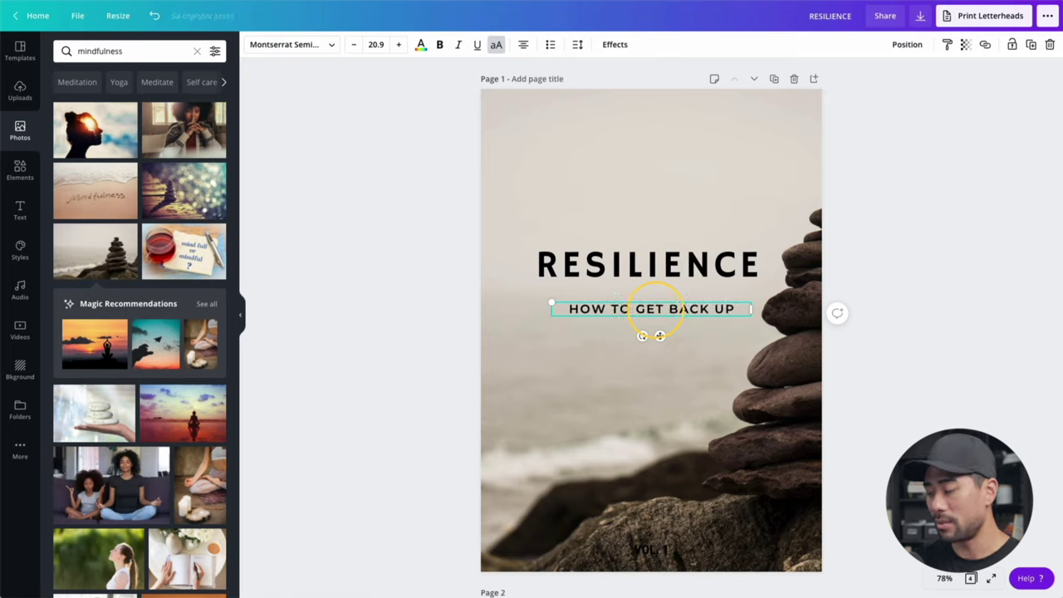
pyautogui.write(' FROM FAILURES')
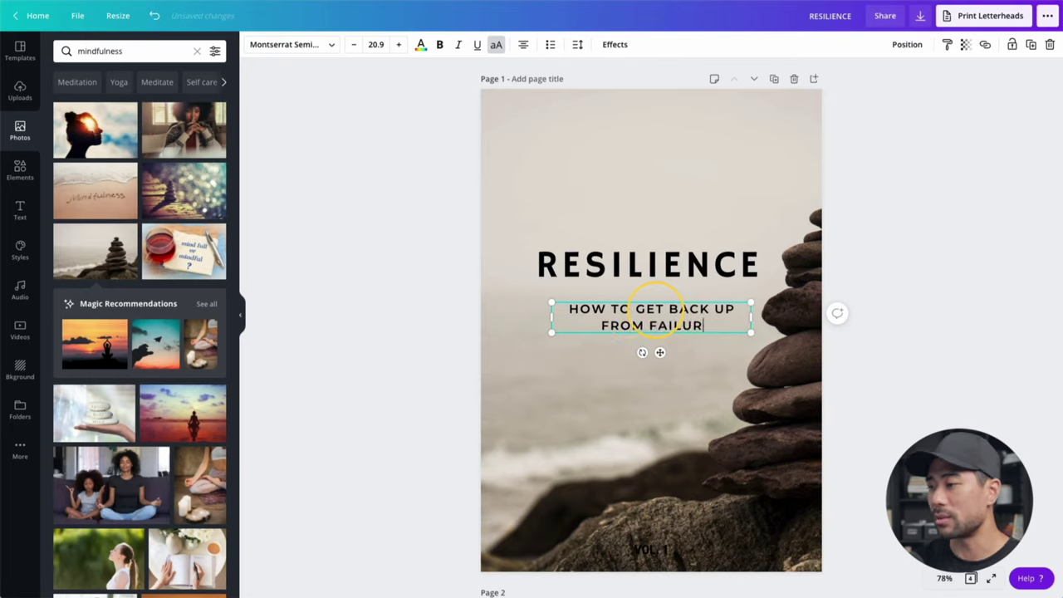
pyautogui.click(636, 432)
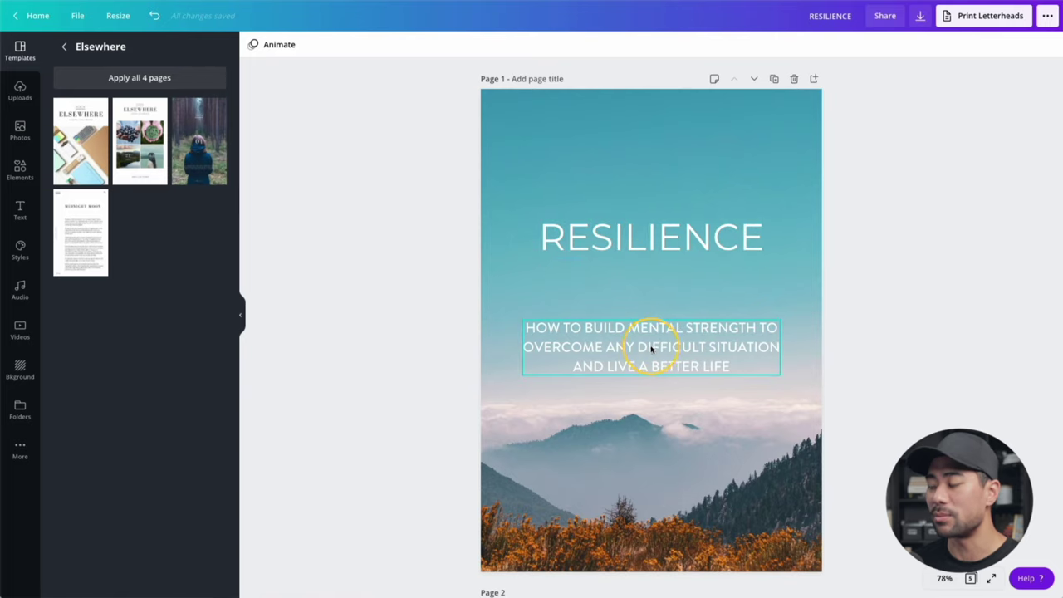
# Examine the finished example ebook: its mountain photo cover, table of contents page and introduction page.
pyautogui.click(711, 162)
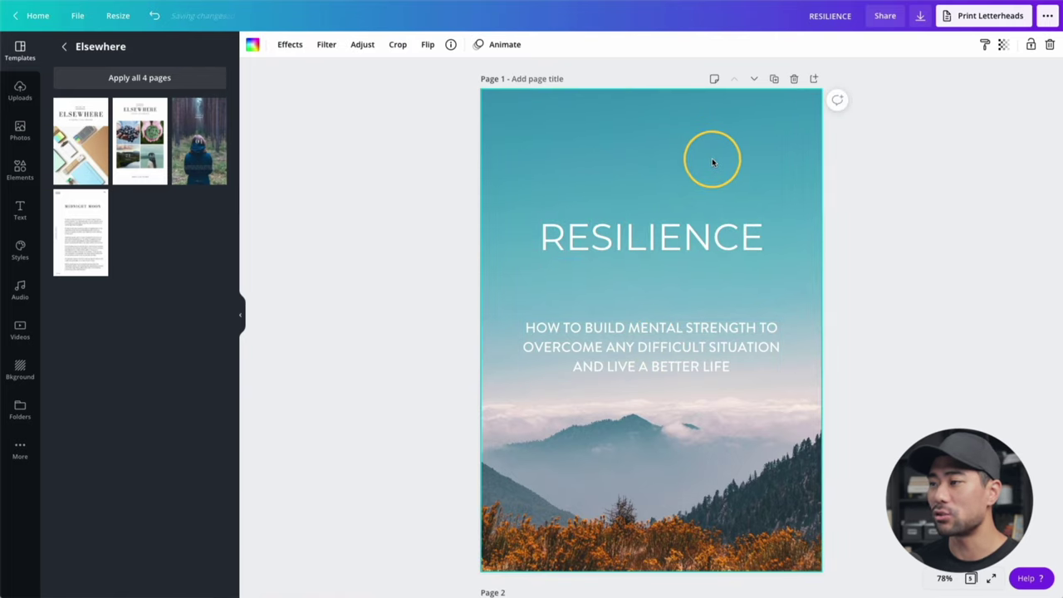
pyautogui.click(889, 332)
pyautogui.scroll(-1, 889, 332)
pyautogui.scroll(1, 889, 332)
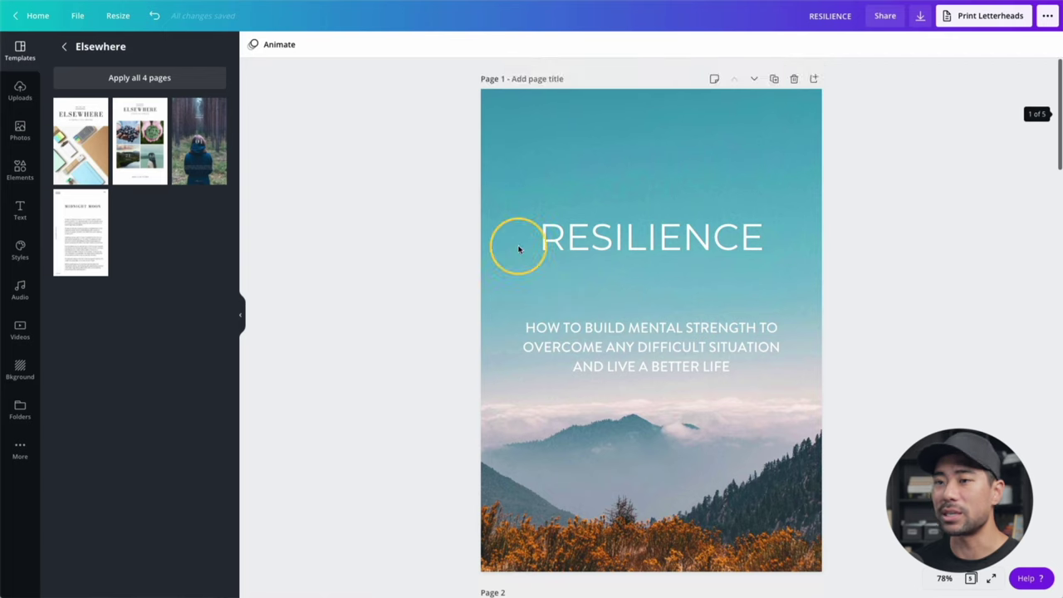
pyautogui.click(20, 130)
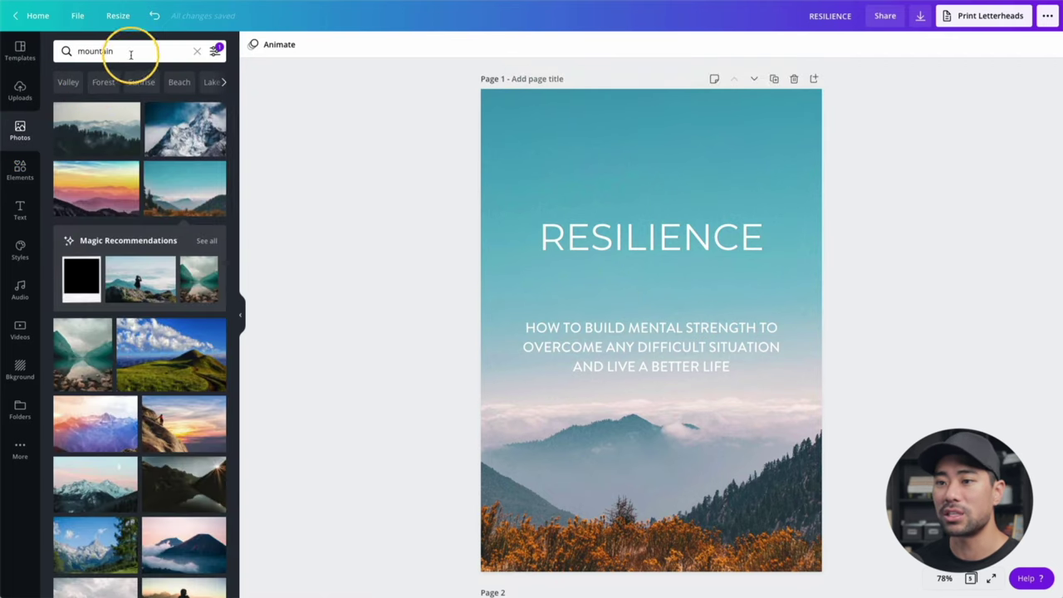
pyautogui.scroll(-10, 950, 390)
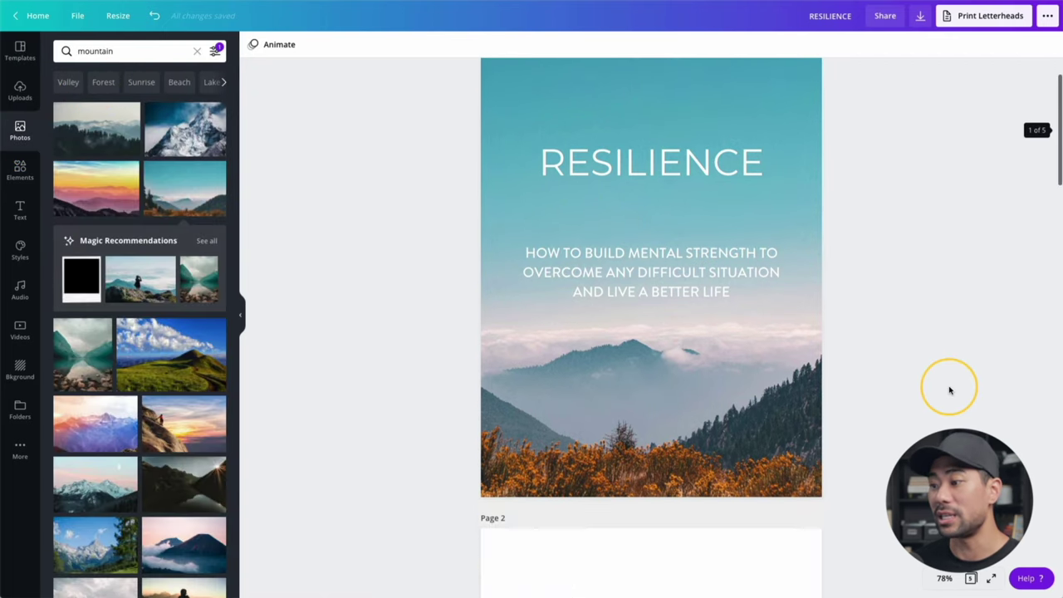
pyautogui.scroll(2, 950, 390)
pyautogui.scroll(-1, 892, 374)
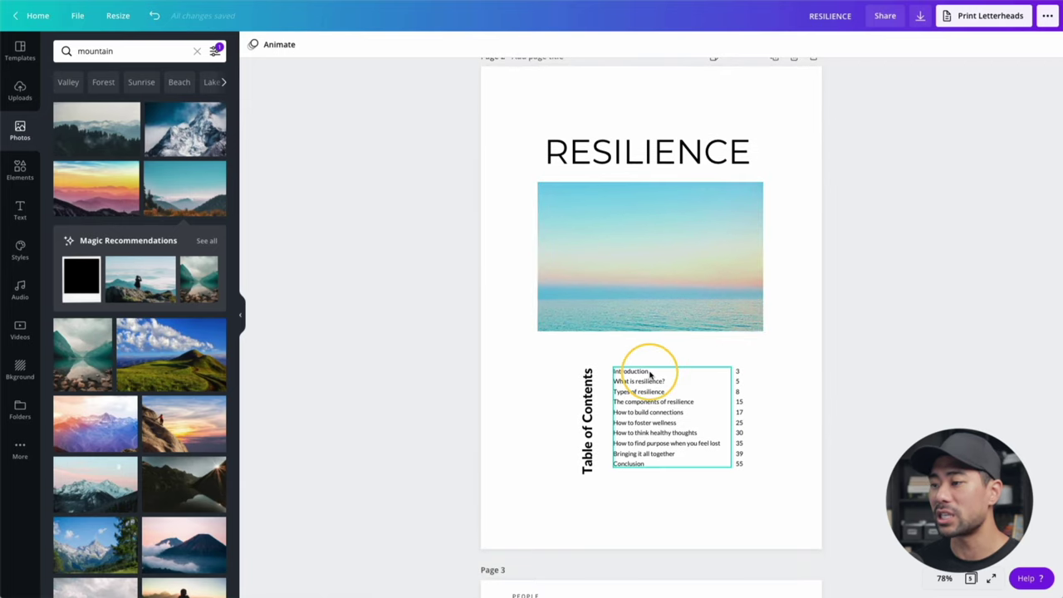
pyautogui.scroll(-3, 822, 482)
pyautogui.scroll(-6, 827, 480)
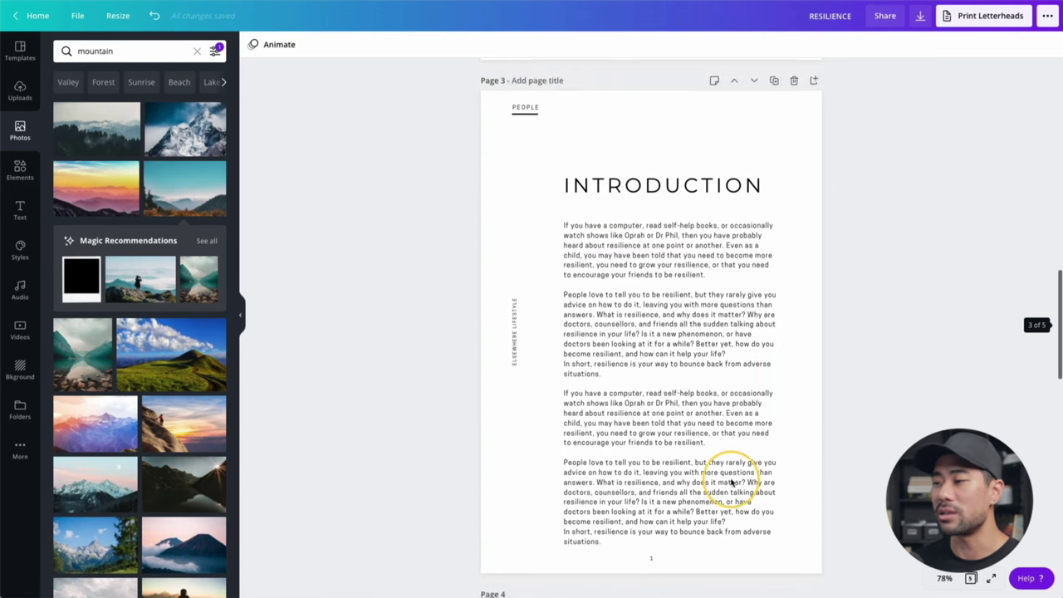
pyautogui.scroll(13, 647, 463)
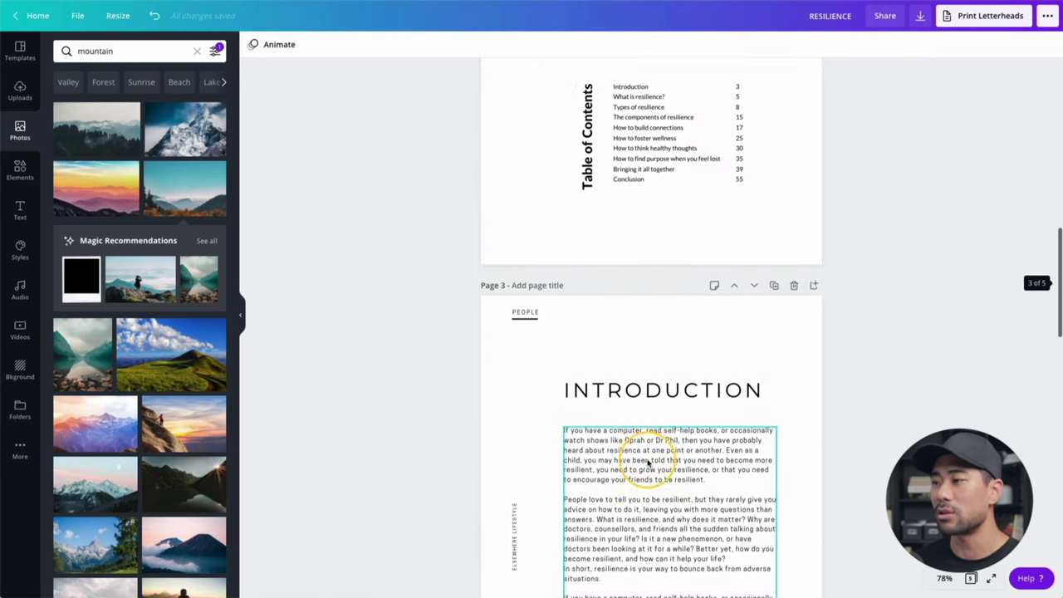
pyautogui.scroll(3, 648, 464)
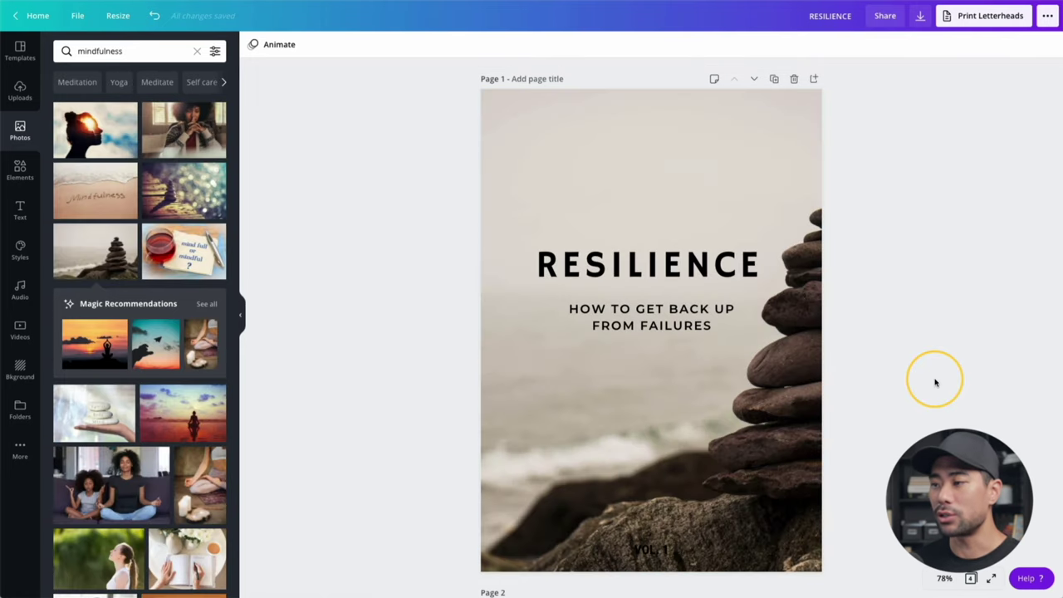
# Check the contents page and search the templates for table of contents.
pyautogui.scroll(-6, 915, 403)
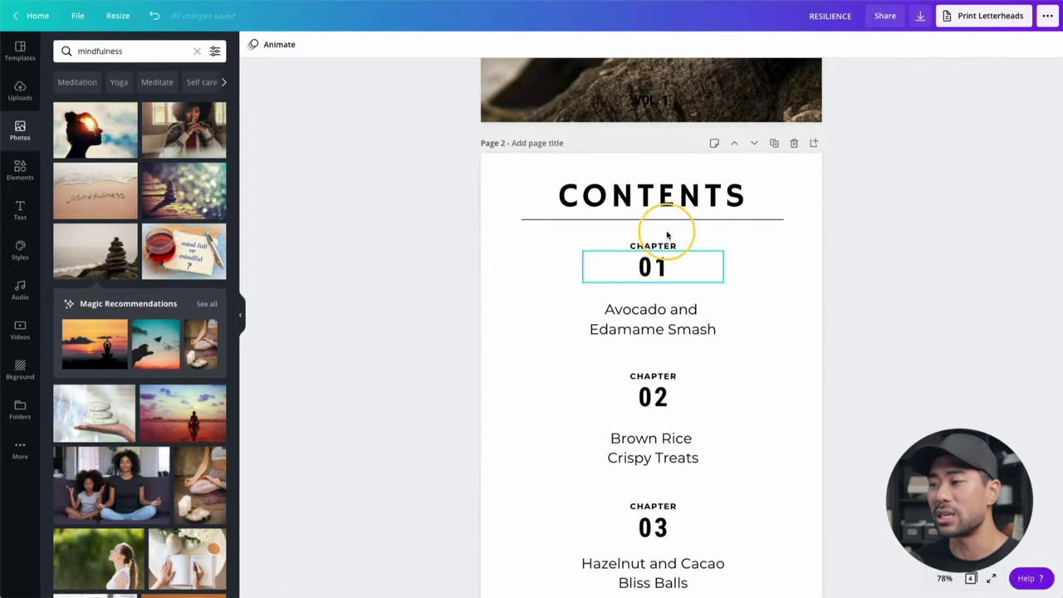
pyautogui.click(21, 55)
pyautogui.click(71, 54)
pyautogui.click(116, 56)
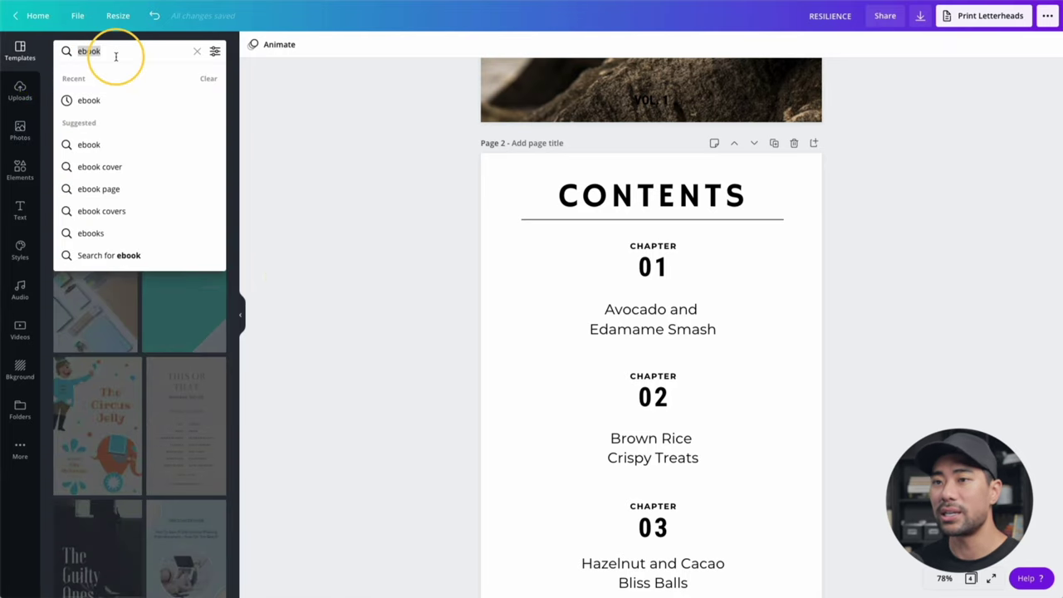
pyautogui.write('table of')
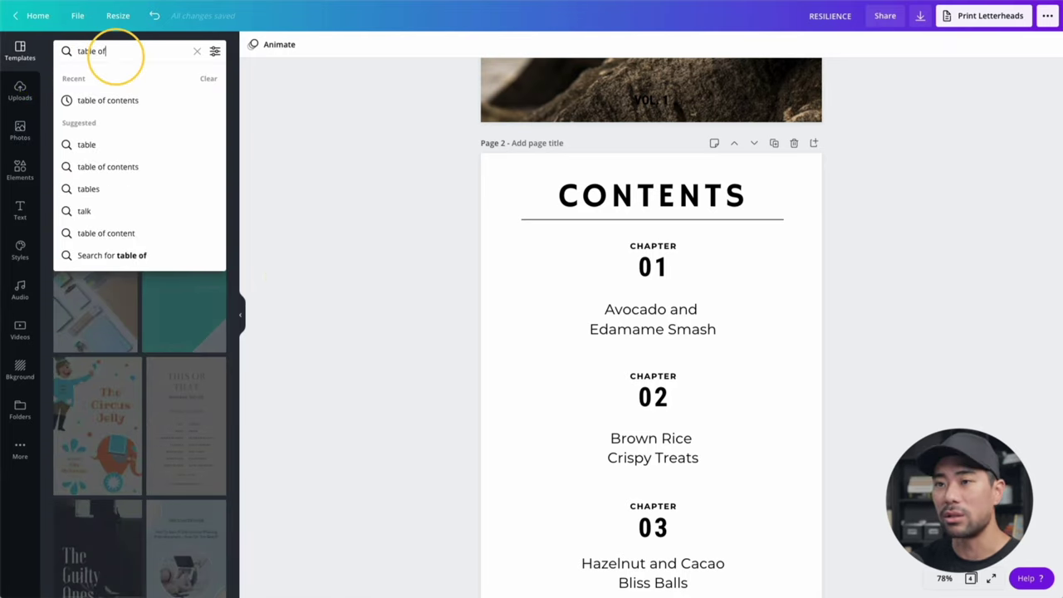
pyautogui.write(' contents')
pyautogui.click(109, 100)
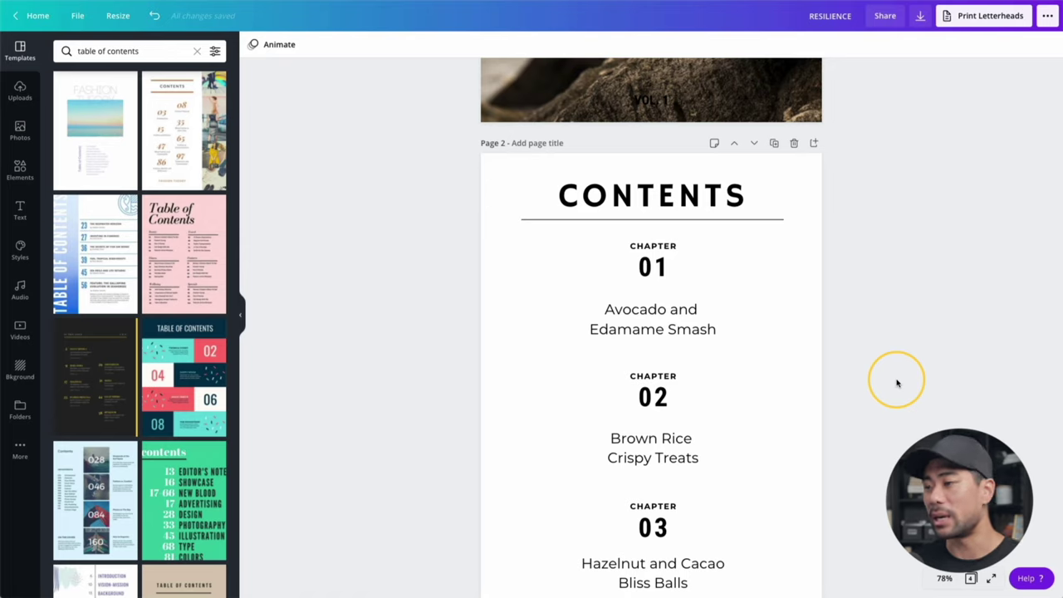
pyautogui.click(719, 328)
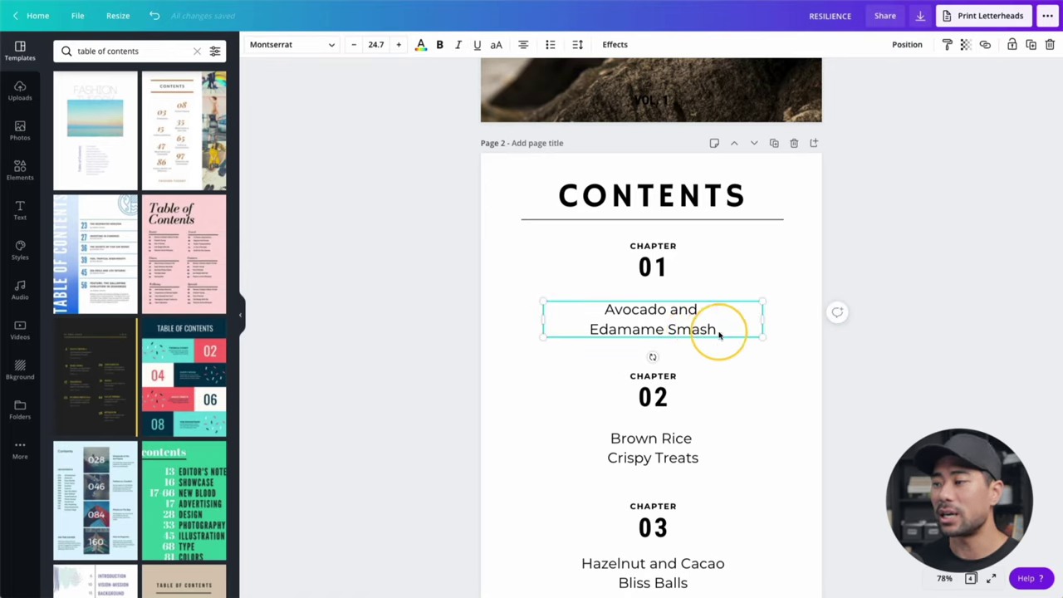
pyautogui.click(720, 330)
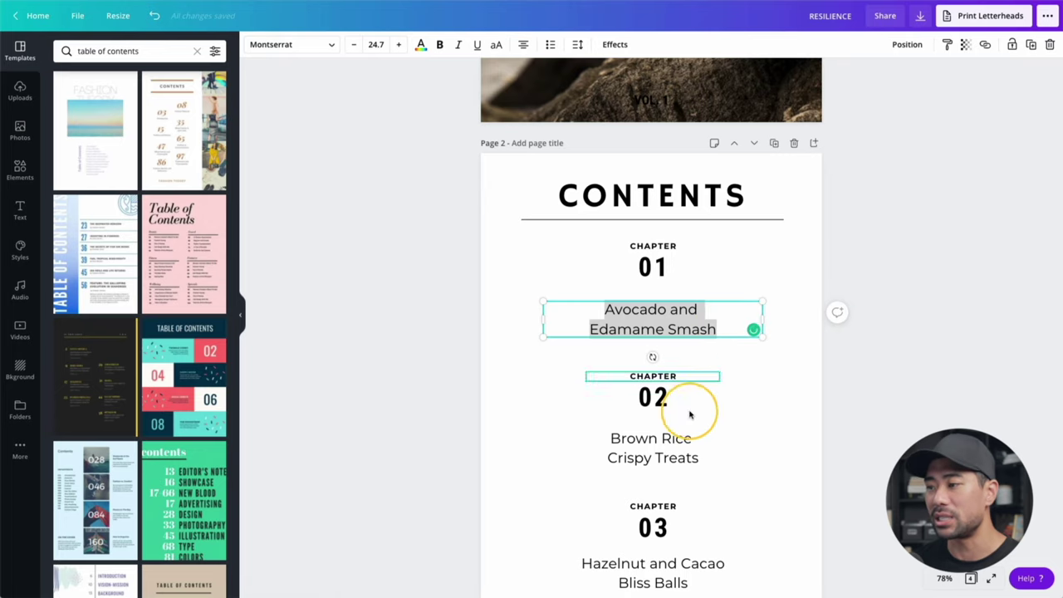
pyautogui.click(835, 444)
# Review the ebook's cover, contents page, chapter 01 opener and recipe page to see how the template is structured.
pyautogui.scroll(-6, 838, 448)
pyautogui.scroll(-3, 837, 445)
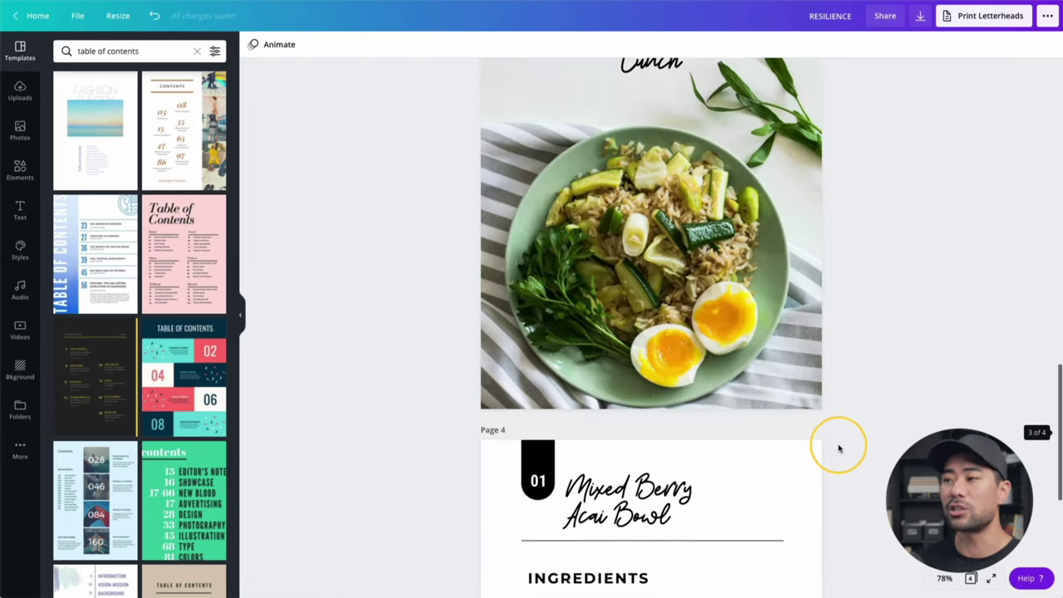
pyautogui.scroll(15, 835, 443)
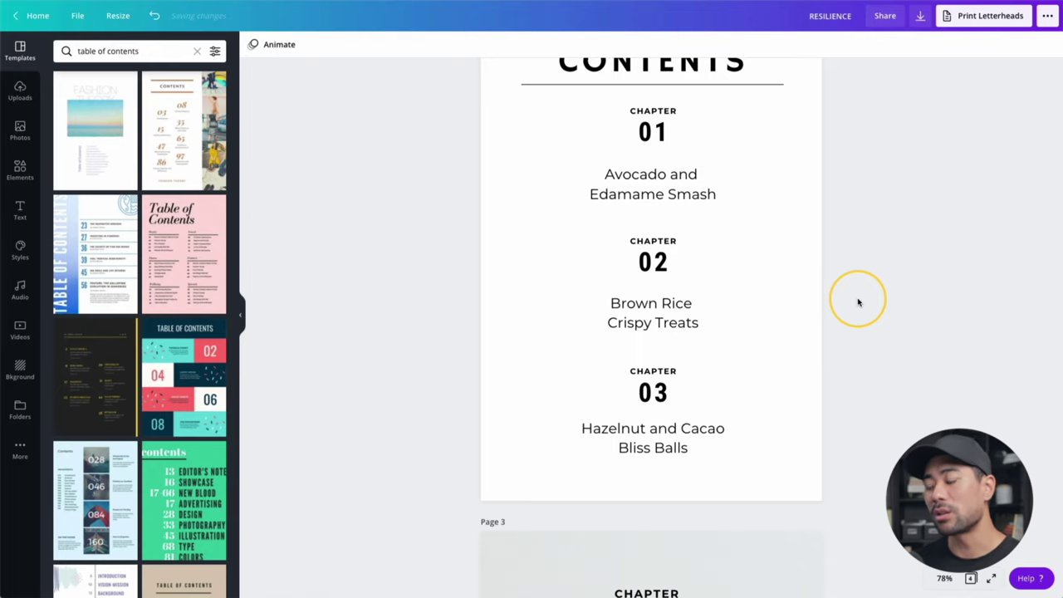
pyautogui.scroll(-6, 858, 302)
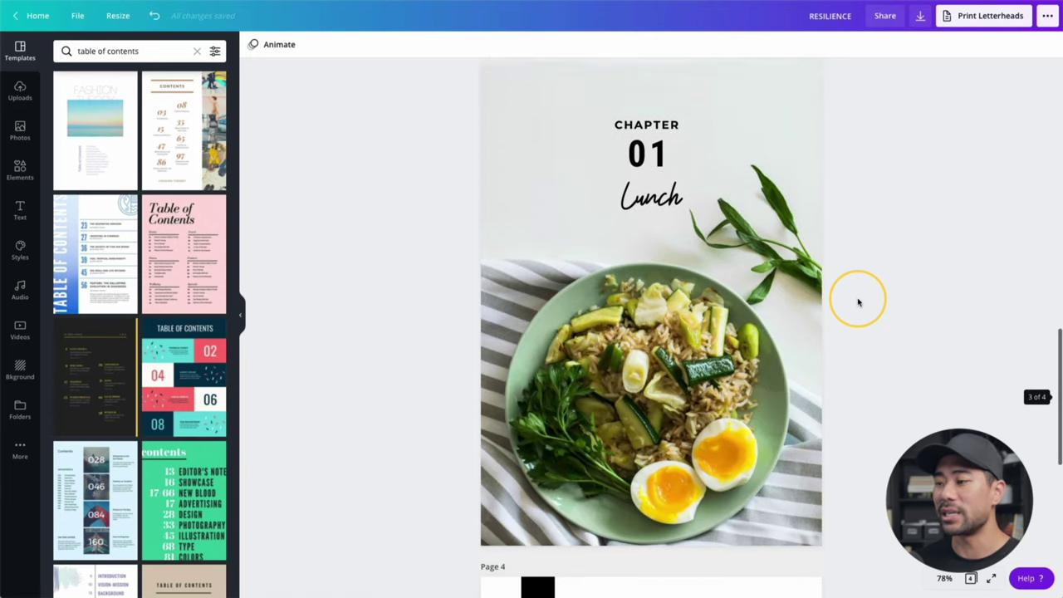
pyautogui.scroll(1, 858, 303)
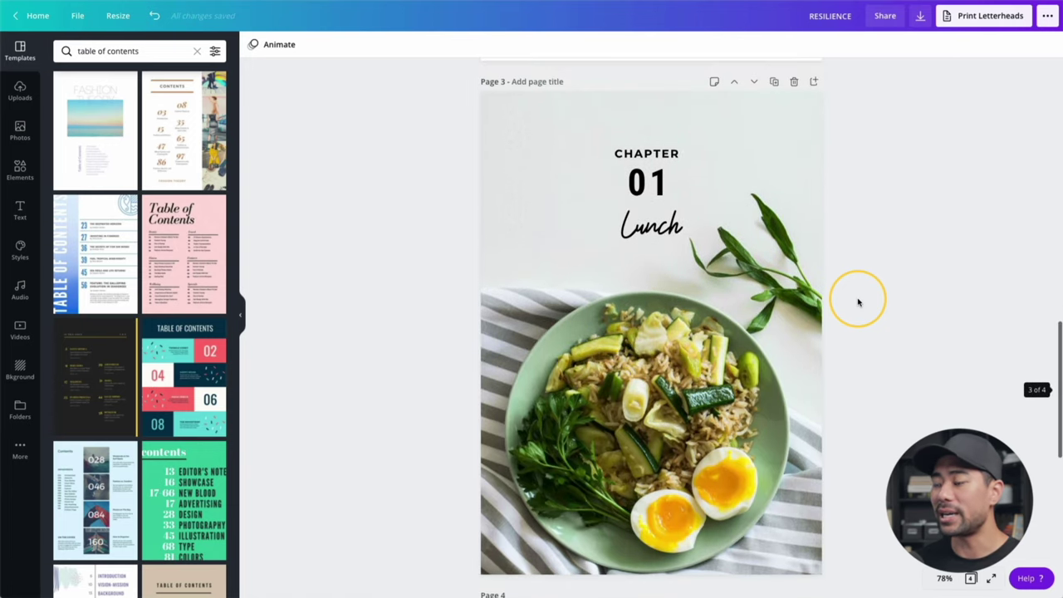
pyautogui.click(694, 321)
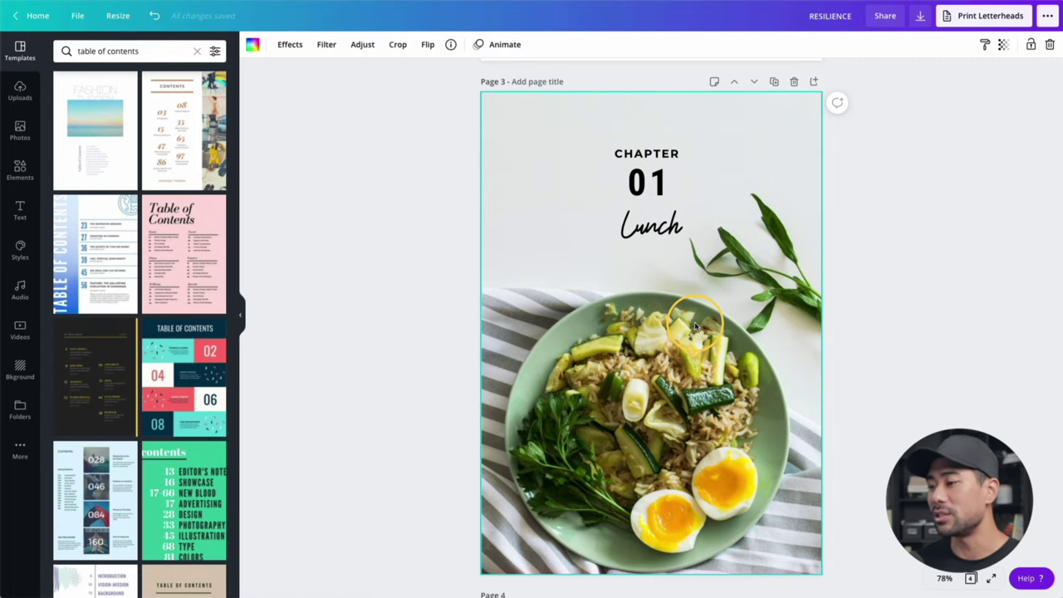
pyautogui.scroll(12, 694, 321)
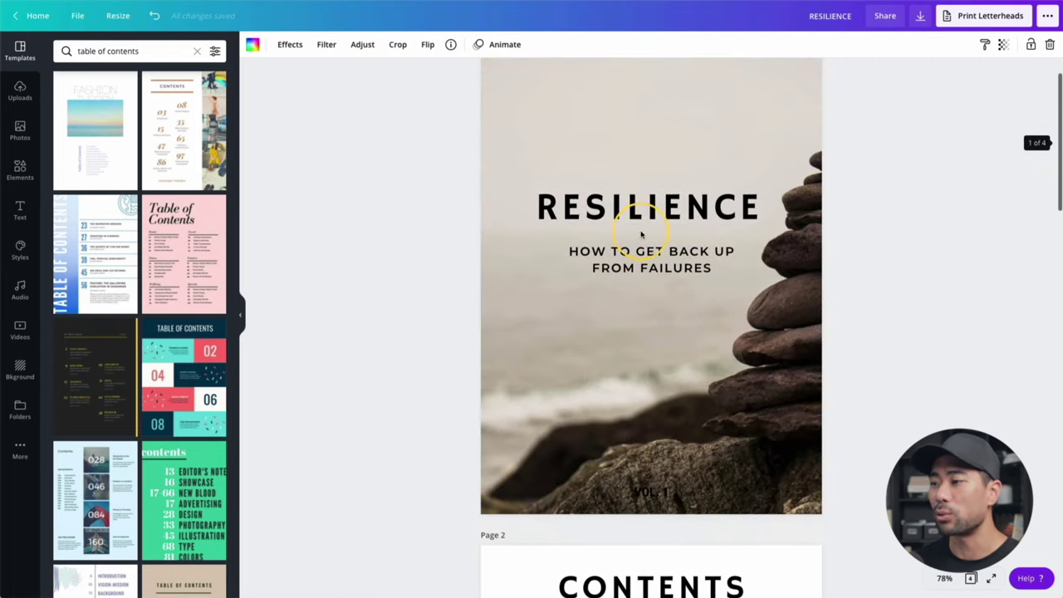
pyautogui.scroll(-7, 657, 435)
pyautogui.scroll(2, 671, 435)
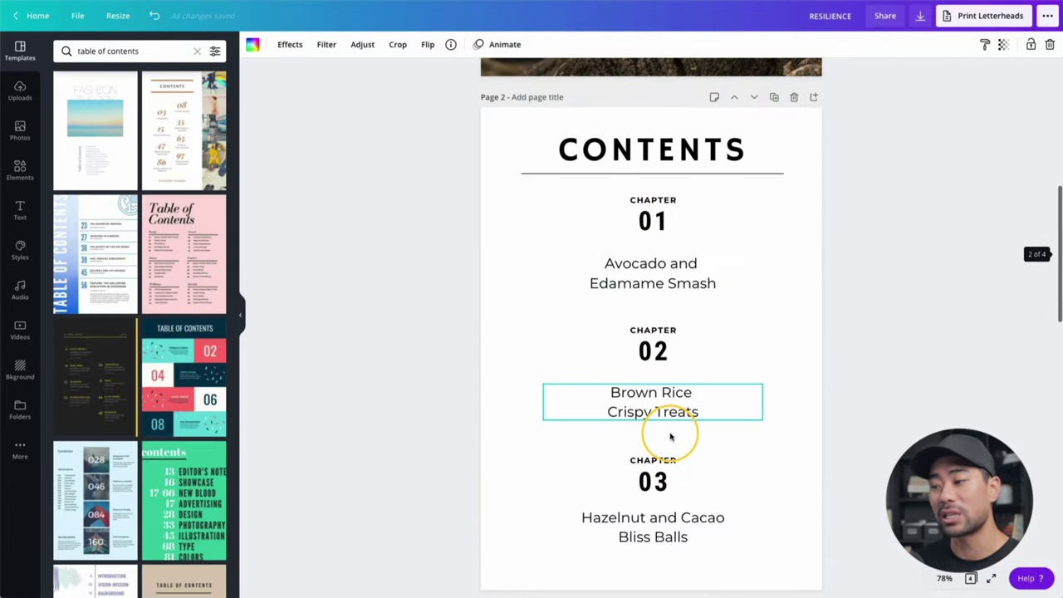
pyautogui.scroll(-10, 670, 436)
pyautogui.scroll(4, 640, 234)
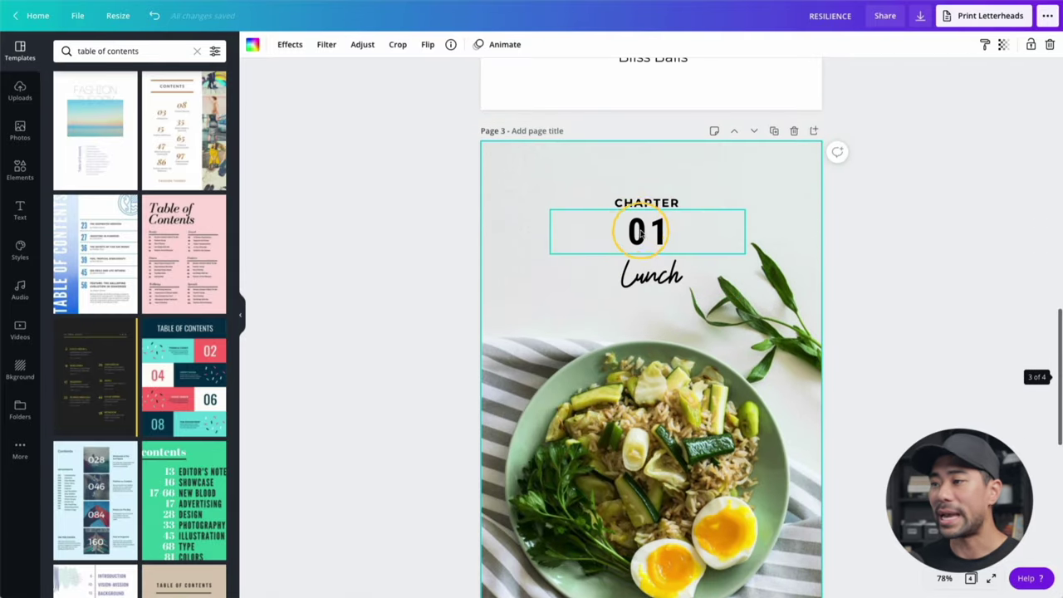
# Check the font choices available for the chapter number 01 on the Lunch chapter page.
pyautogui.click(654, 233)
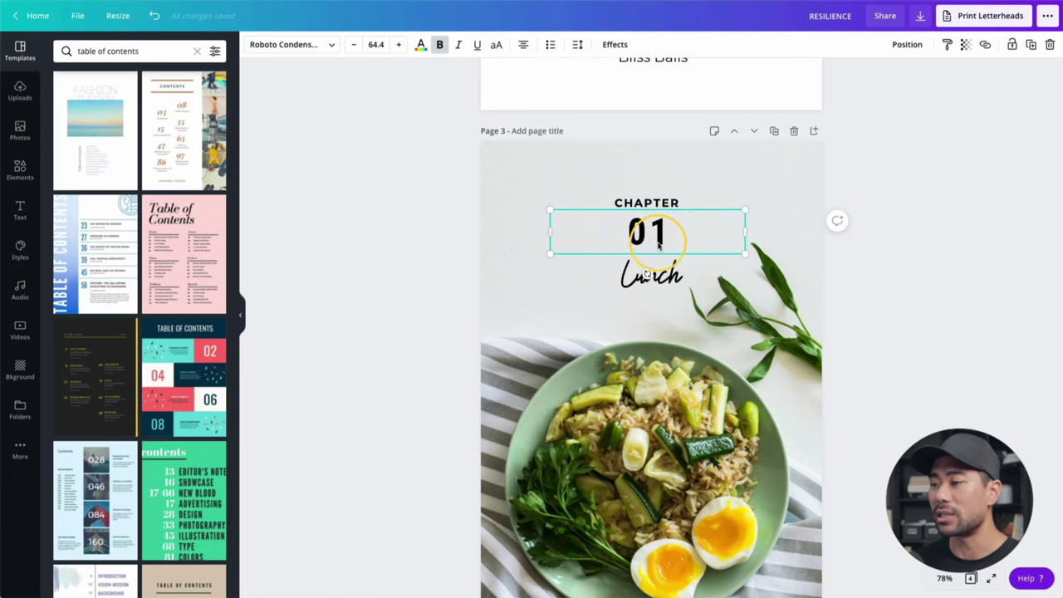
pyautogui.click(652, 224)
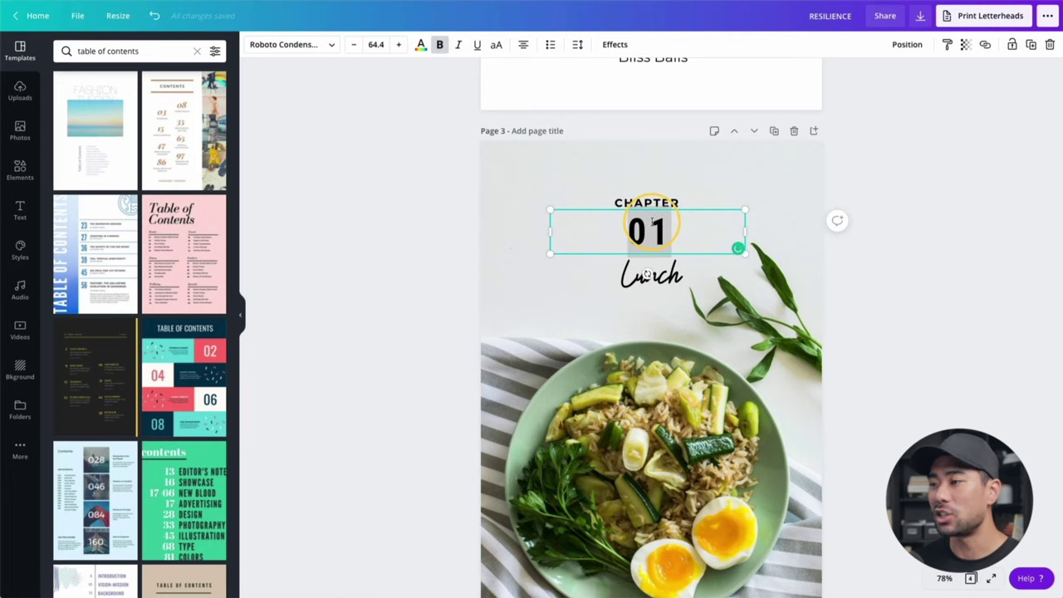
pyautogui.doubleClick(633, 224)
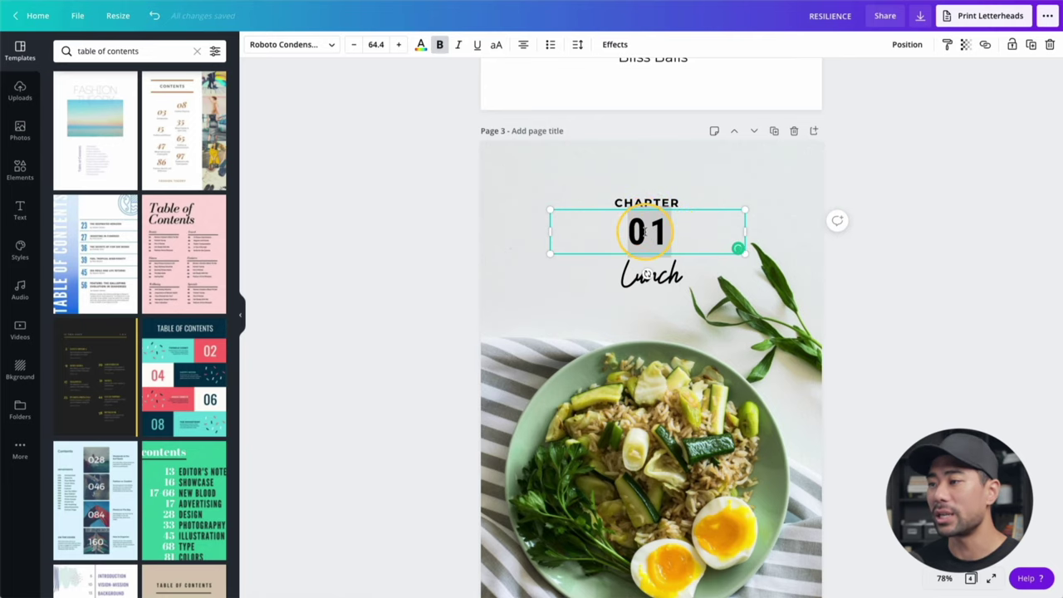
pyautogui.click(341, 48)
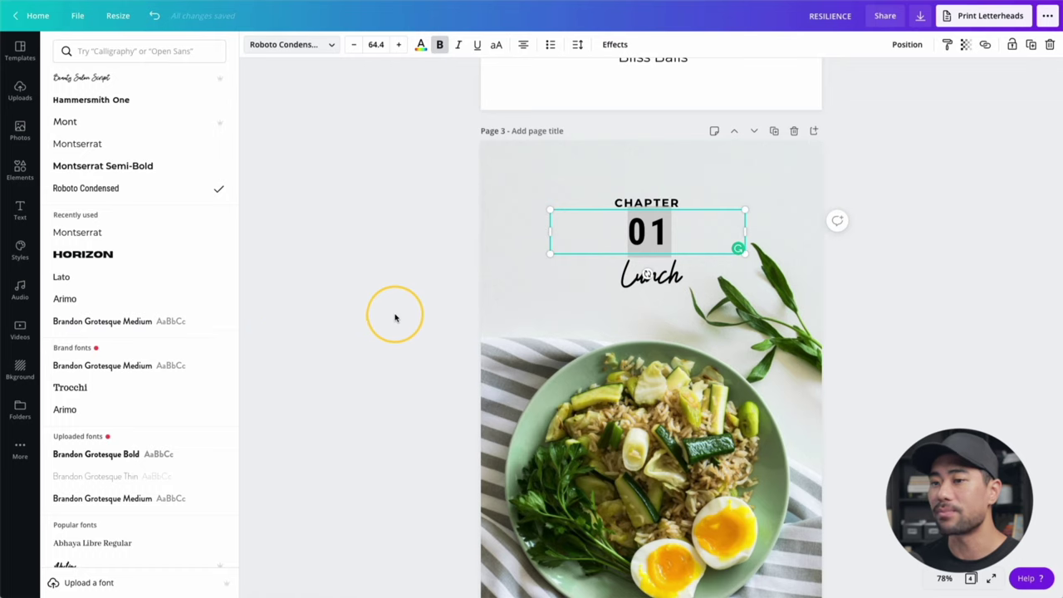
pyautogui.press('Escape')
pyautogui.click(907, 335)
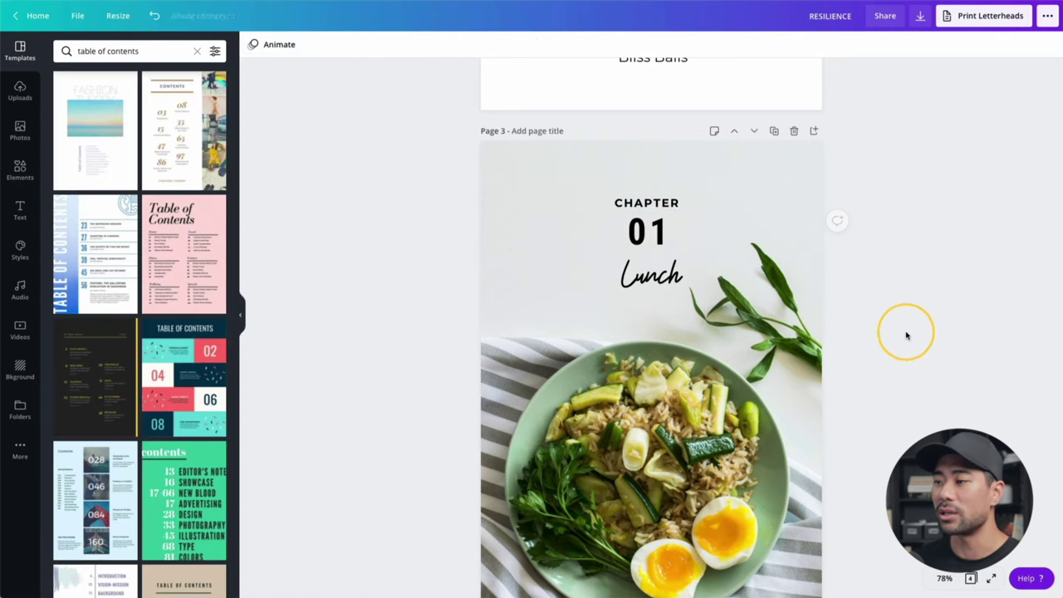
# Add a blank page after the Mixed Berry Acai Bowl page and search the templates for ebook.
pyautogui.scroll(-8, 907, 335)
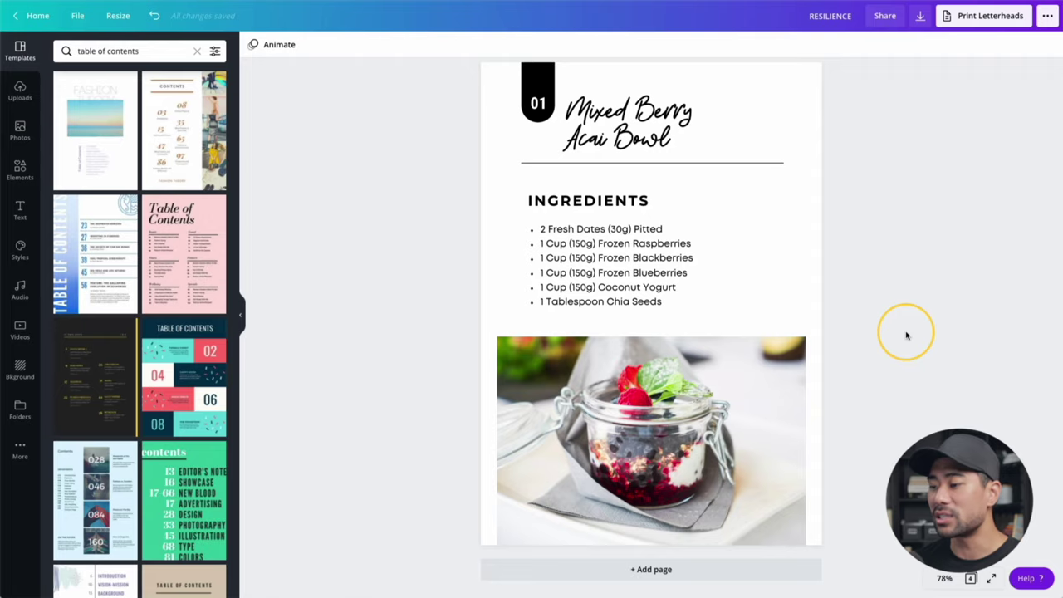
pyautogui.click(655, 570)
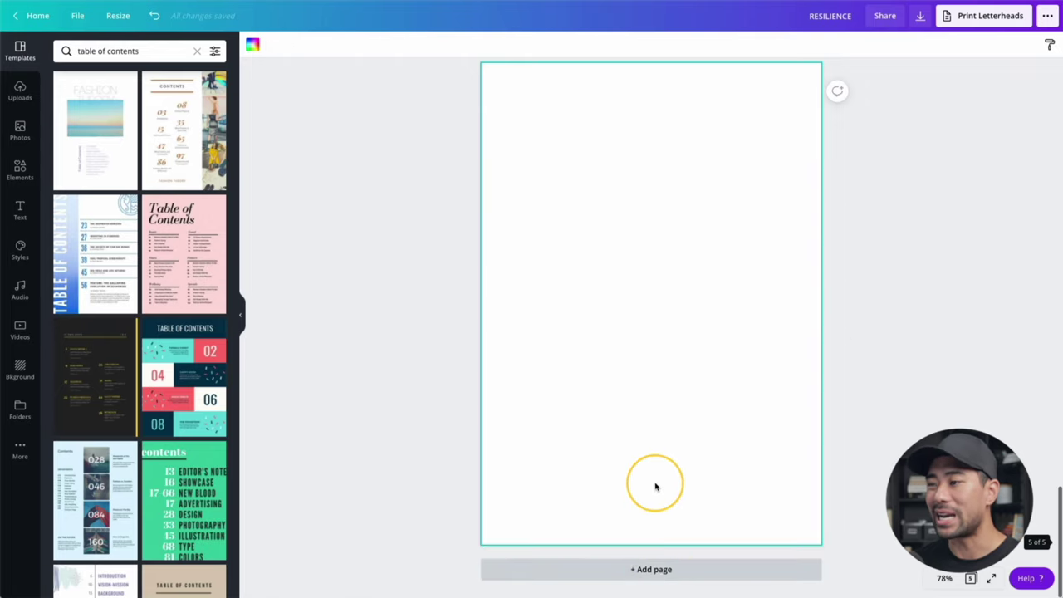
pyautogui.click(96, 52)
pyautogui.write('ebook')
pyautogui.press('Return')
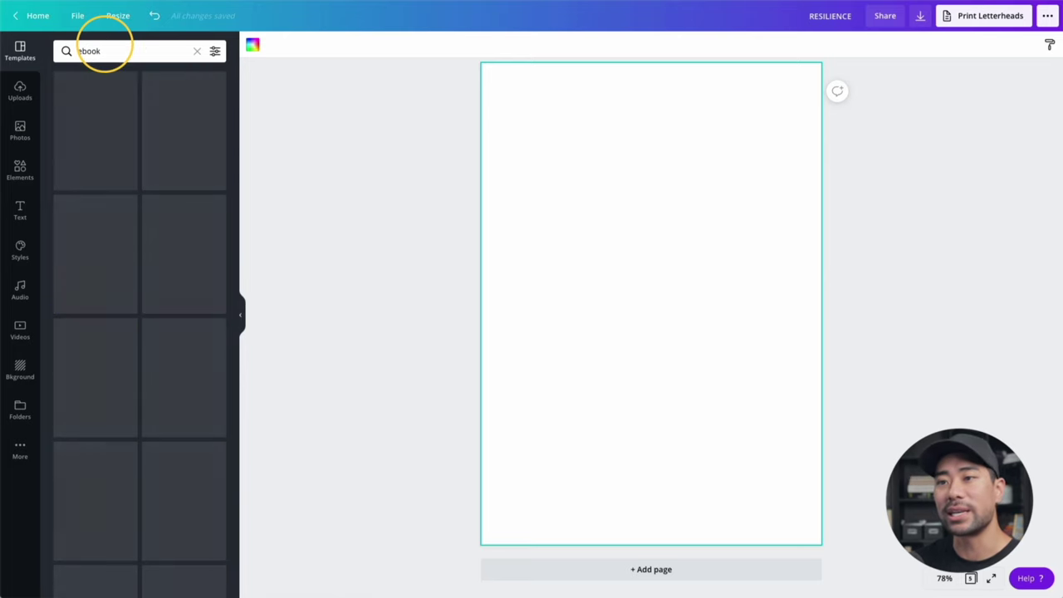
# Find the Elsewhere template among the ebook results and apply its Midnight Moon article page to the blank page.
pyautogui.scroll(-5, 171, 305)
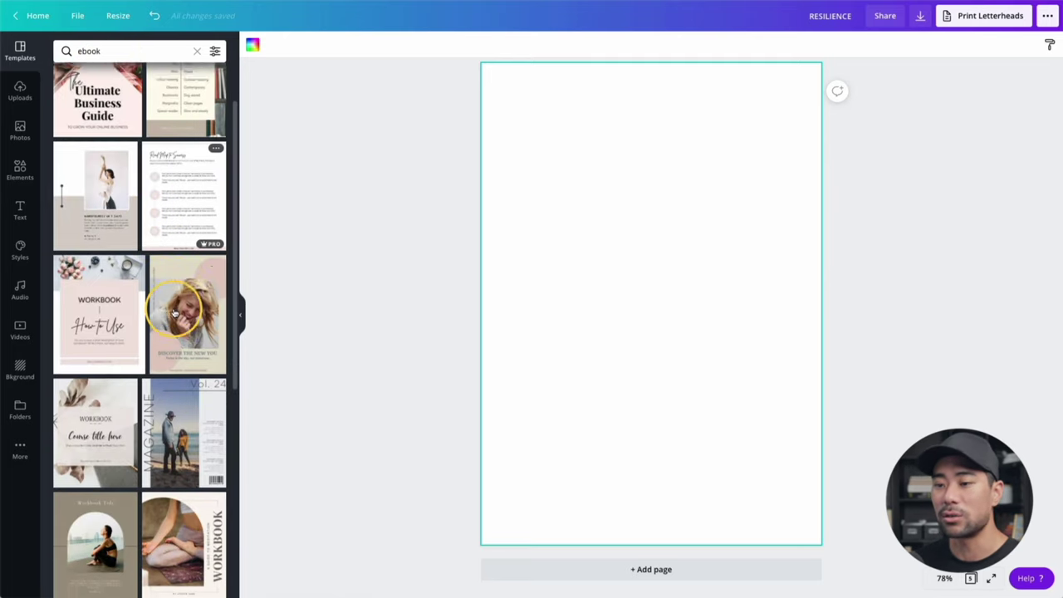
pyautogui.scroll(-1, 174, 309)
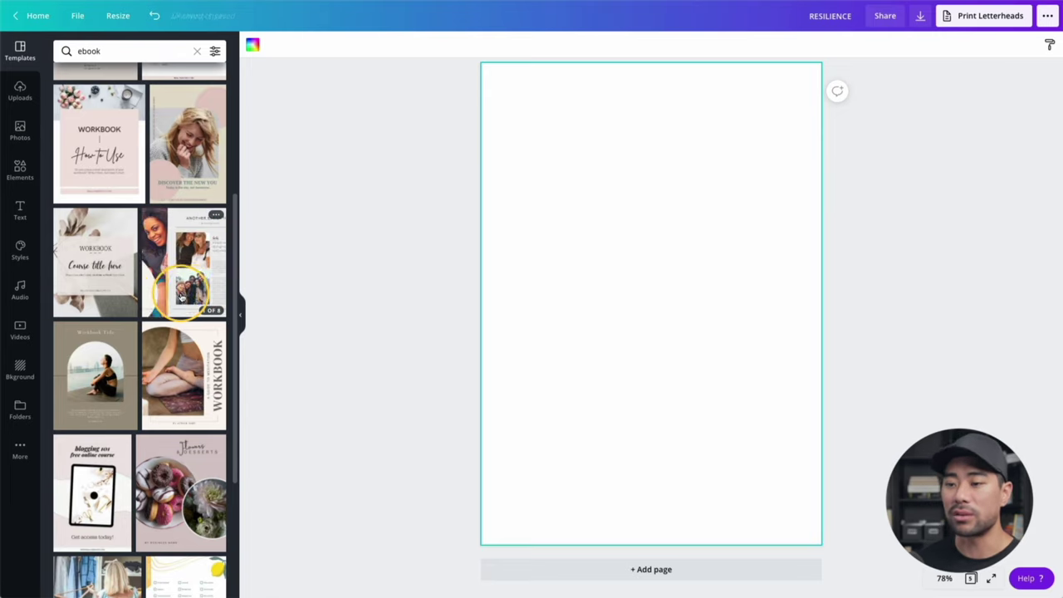
pyautogui.scroll(-2, 181, 299)
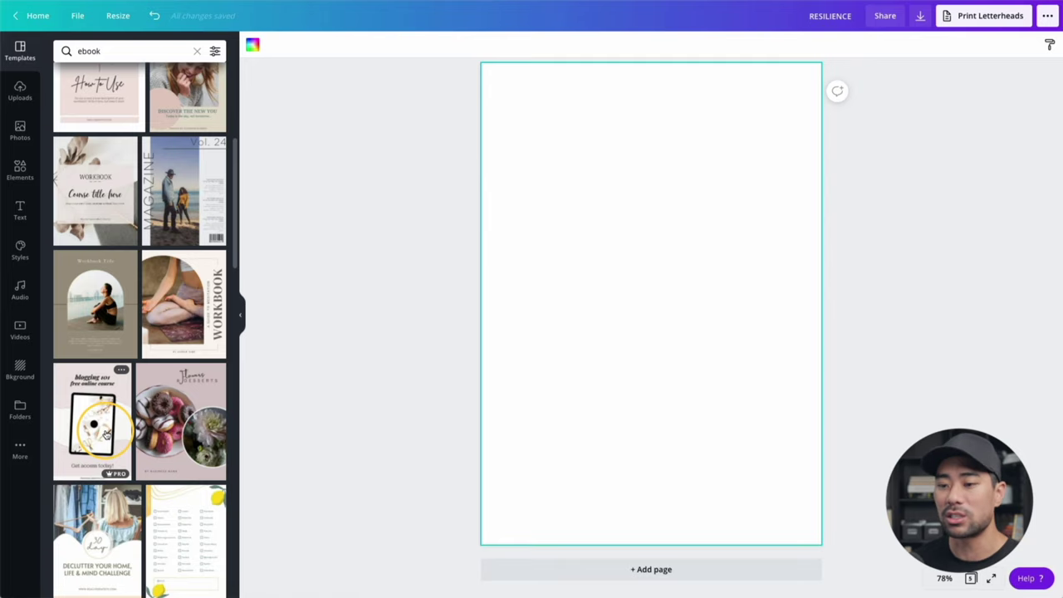
pyautogui.scroll(-8, 106, 434)
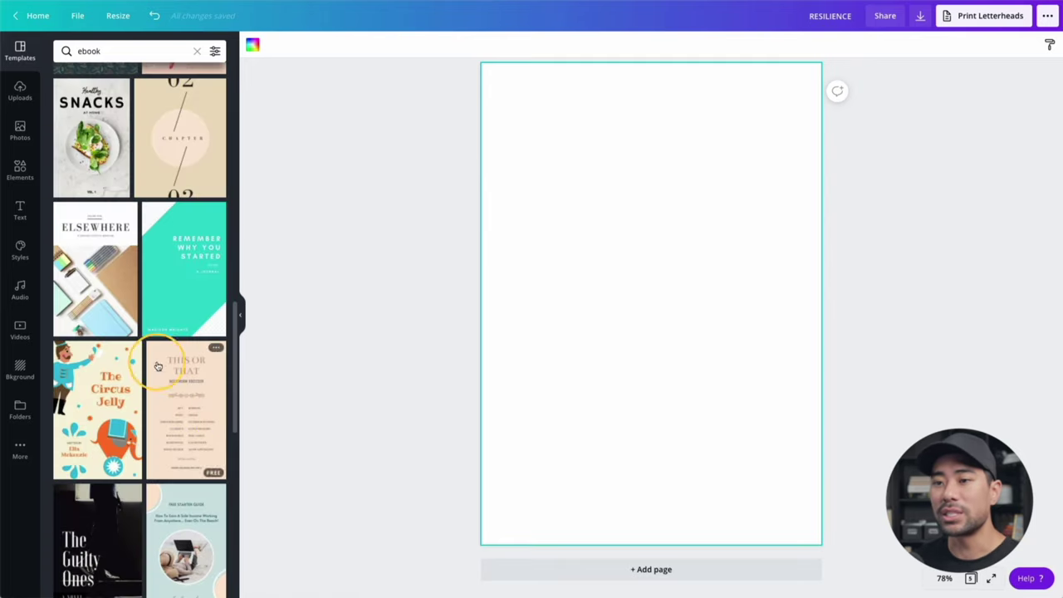
pyautogui.click(101, 282)
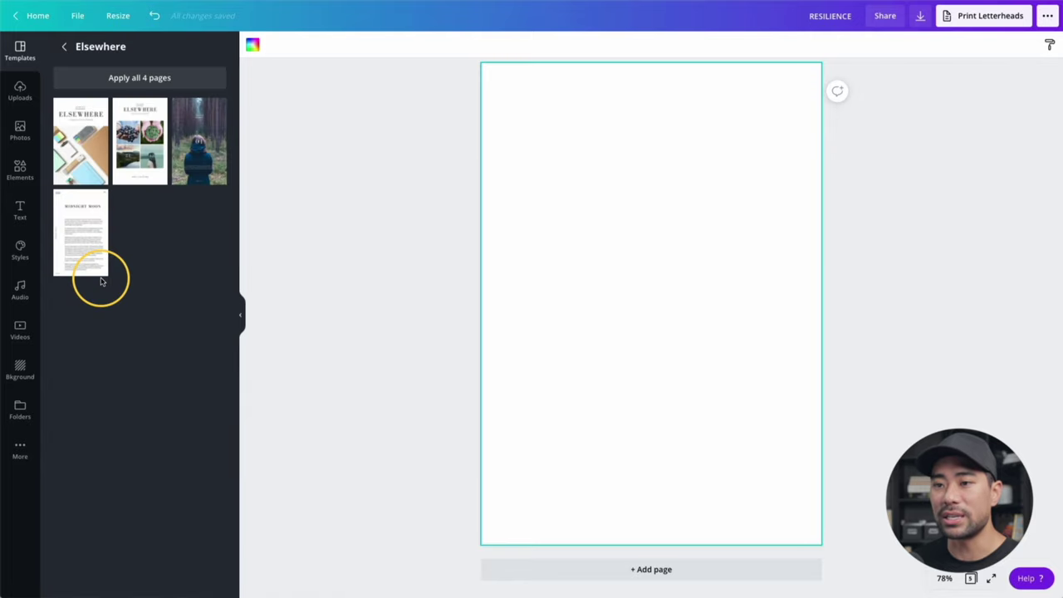
pyautogui.click(86, 237)
# Examine the article page's editable text: the body paragraphs, the MIDNIGHT MOON heading, the 01 number and the page number.
pyautogui.click(698, 390)
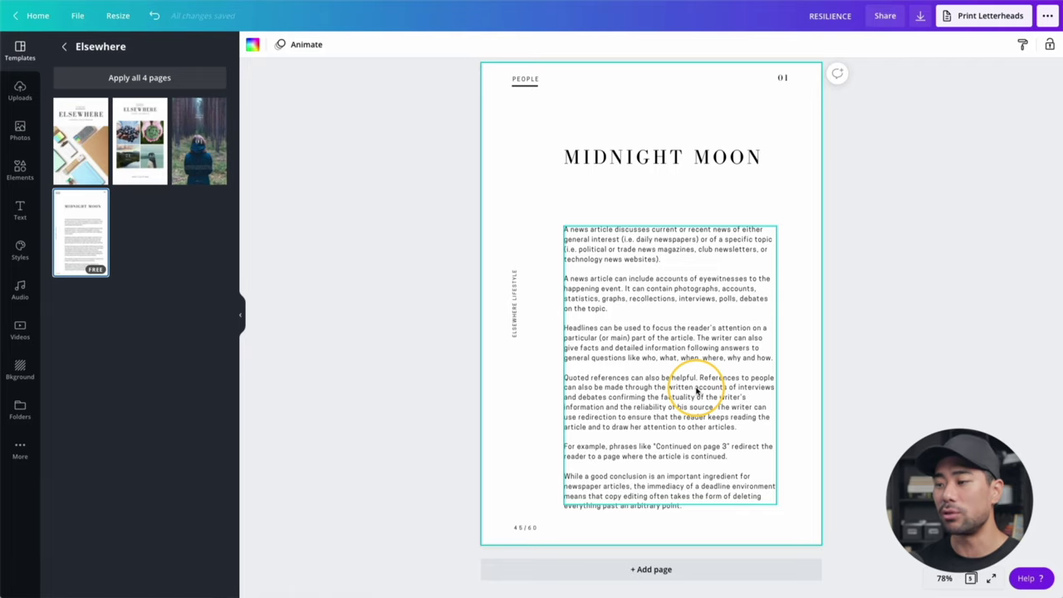
pyautogui.click(697, 390)
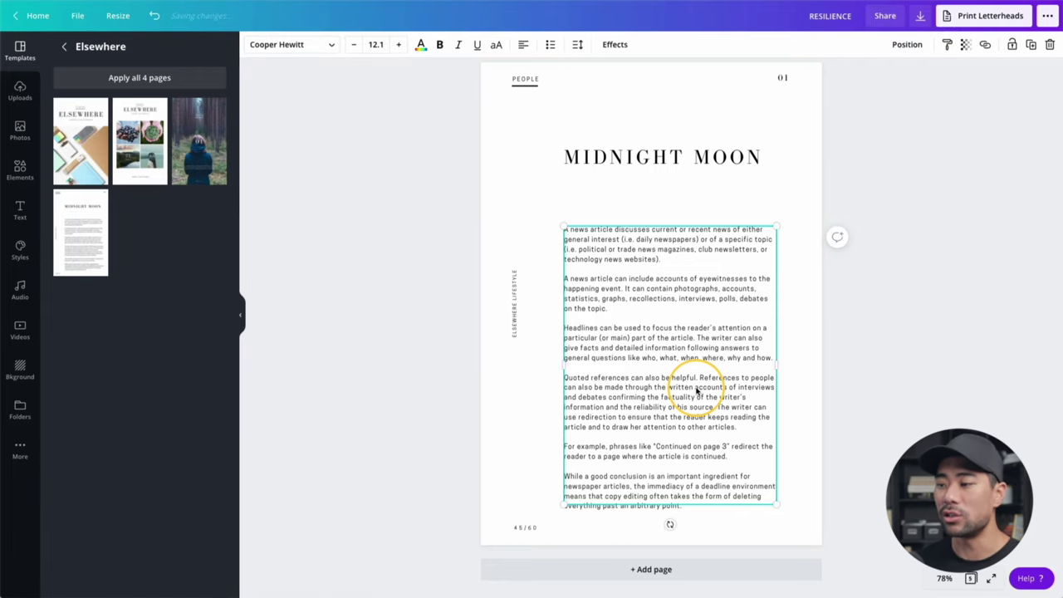
pyautogui.doubleClick(697, 390)
pyautogui.click(646, 162)
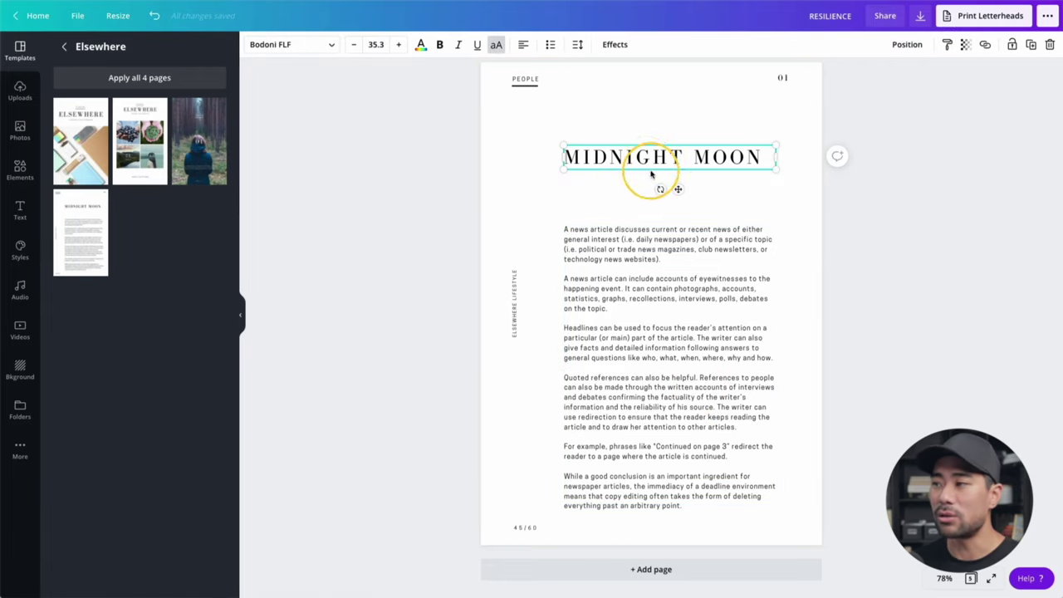
pyautogui.click(782, 79)
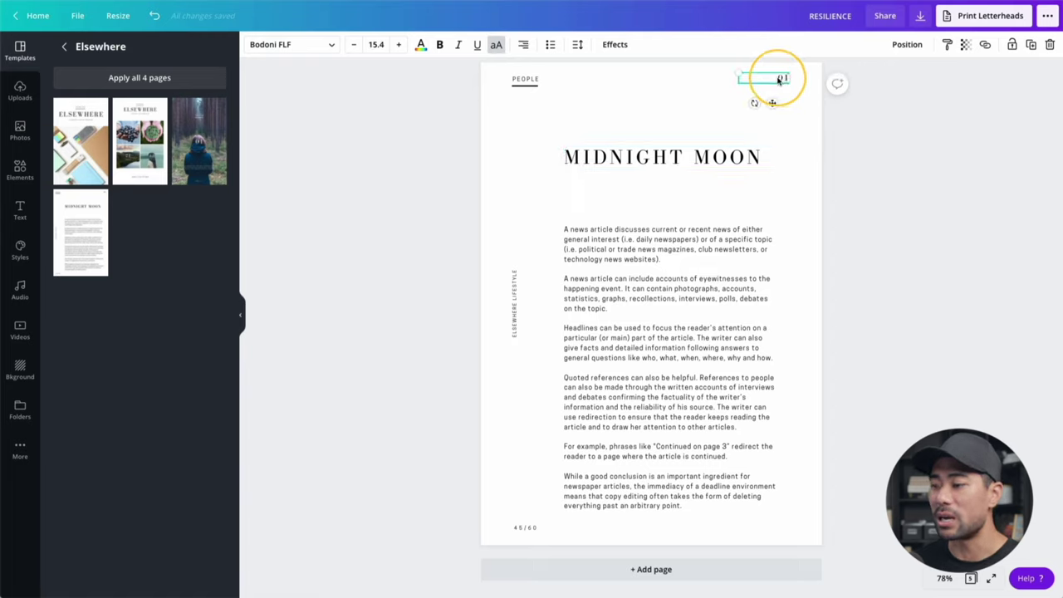
pyautogui.click(525, 528)
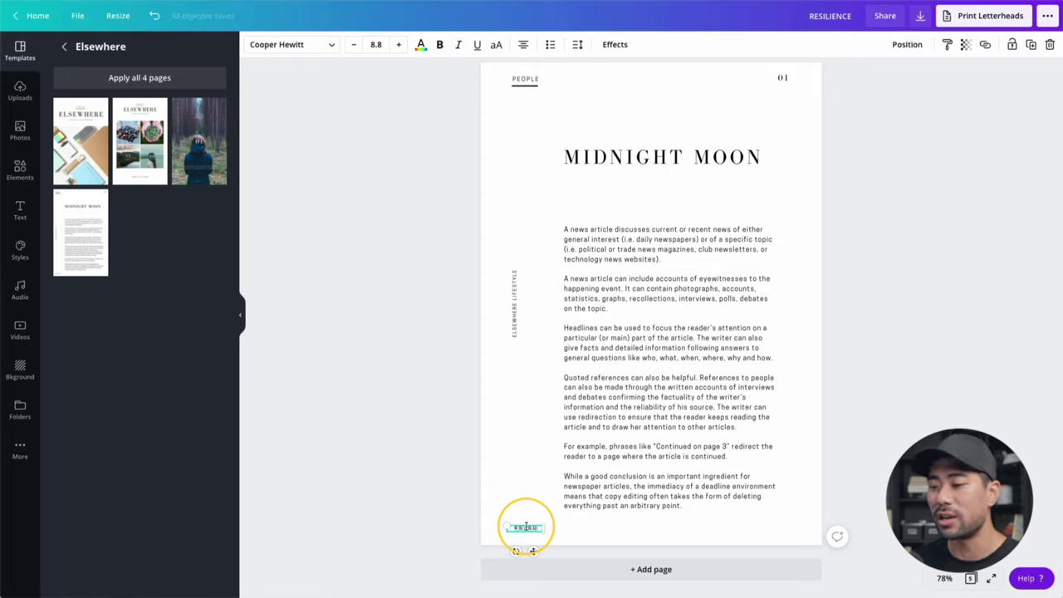
pyautogui.click(609, 410)
pyautogui.tripleClick(633, 347)
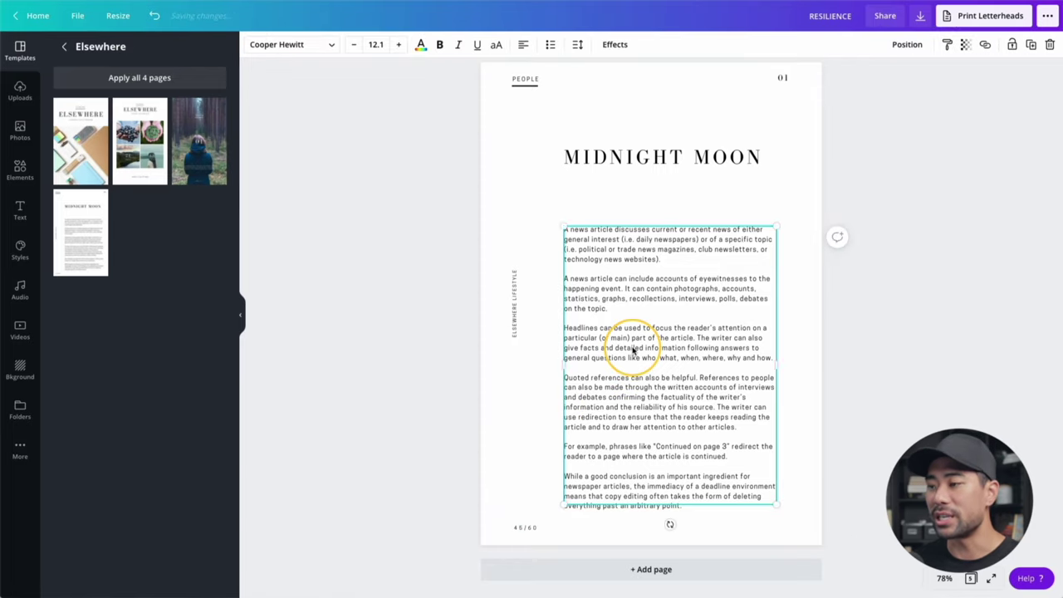
pyautogui.hotkey('ctrl', 'a')
pyautogui.click(626, 308)
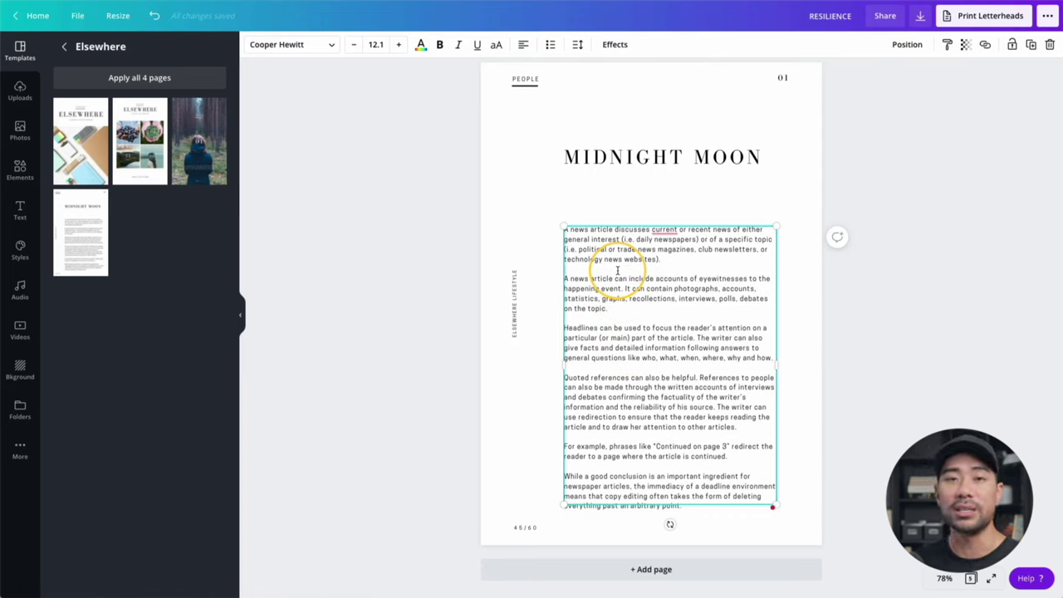
pyautogui.click(992, 354)
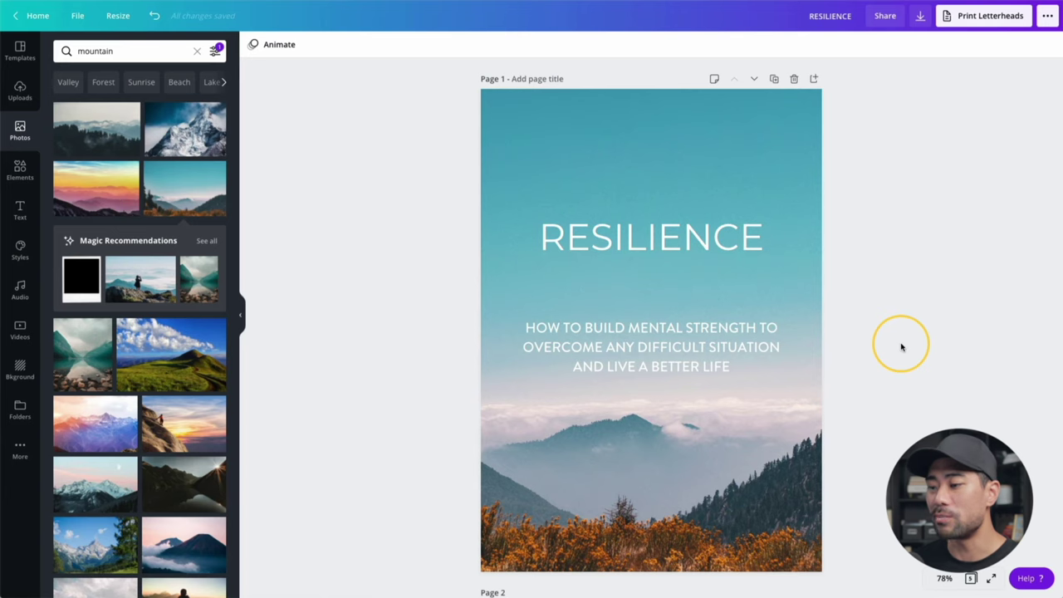
# Review the finished ebook from the cover through the introduction to the What is Resilience? page.
pyautogui.scroll(-10, 901, 346)
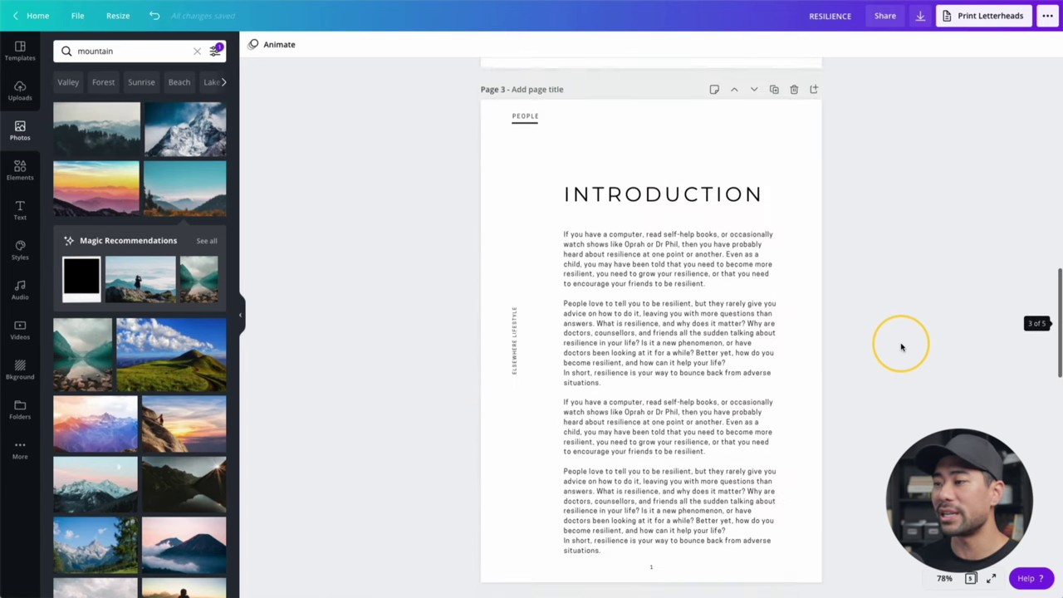
pyautogui.scroll(-10, 631, 278)
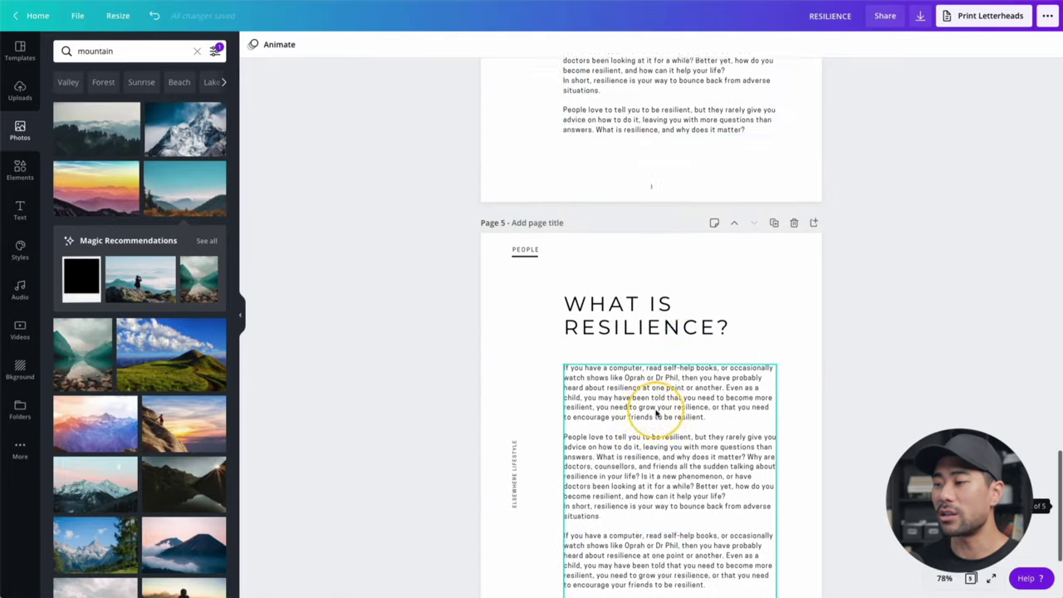
pyautogui.scroll(-2, 655, 412)
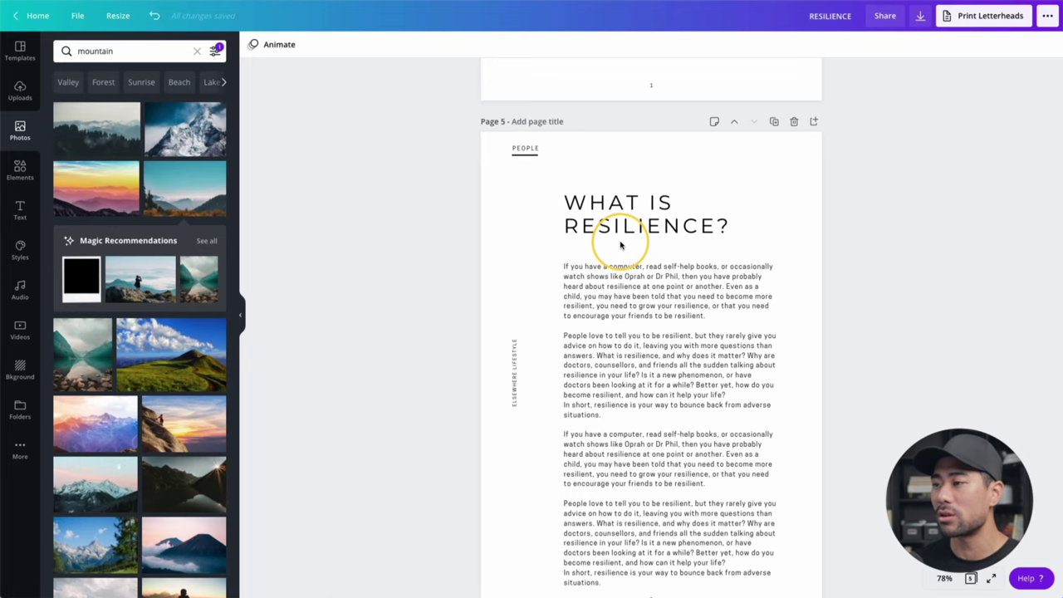
pyautogui.scroll(-1, 697, 328)
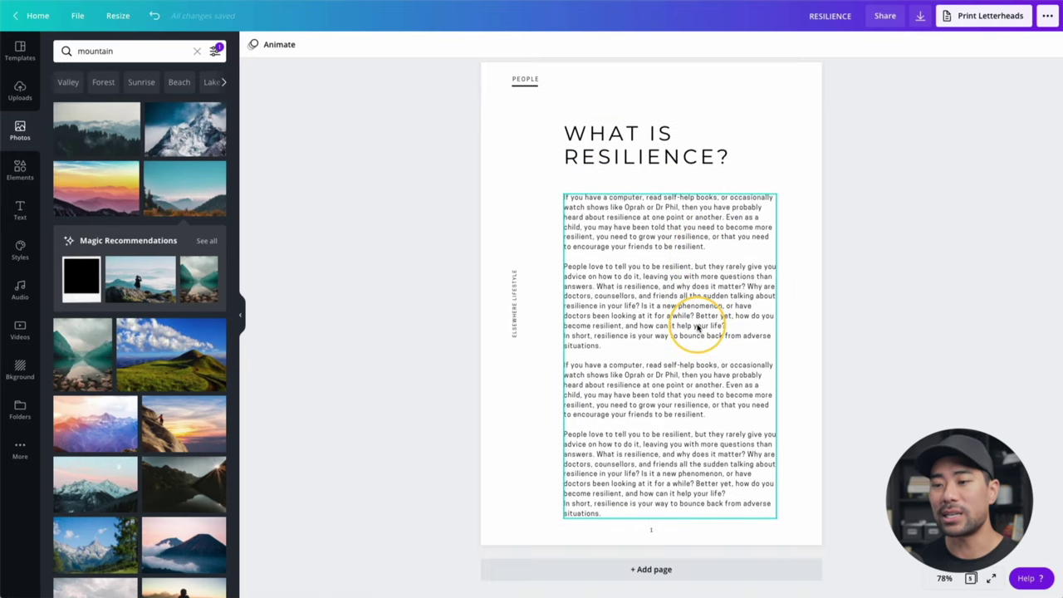
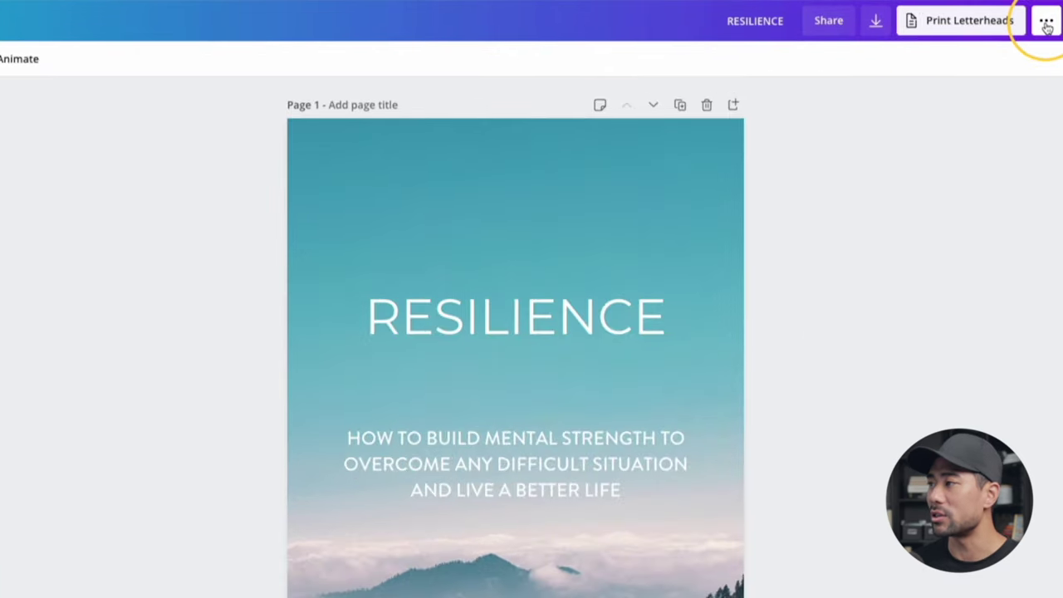
# Find Smartmockups among the publishing options and save Page 1, the ebook cover, to it.
pyautogui.click(1046, 25)
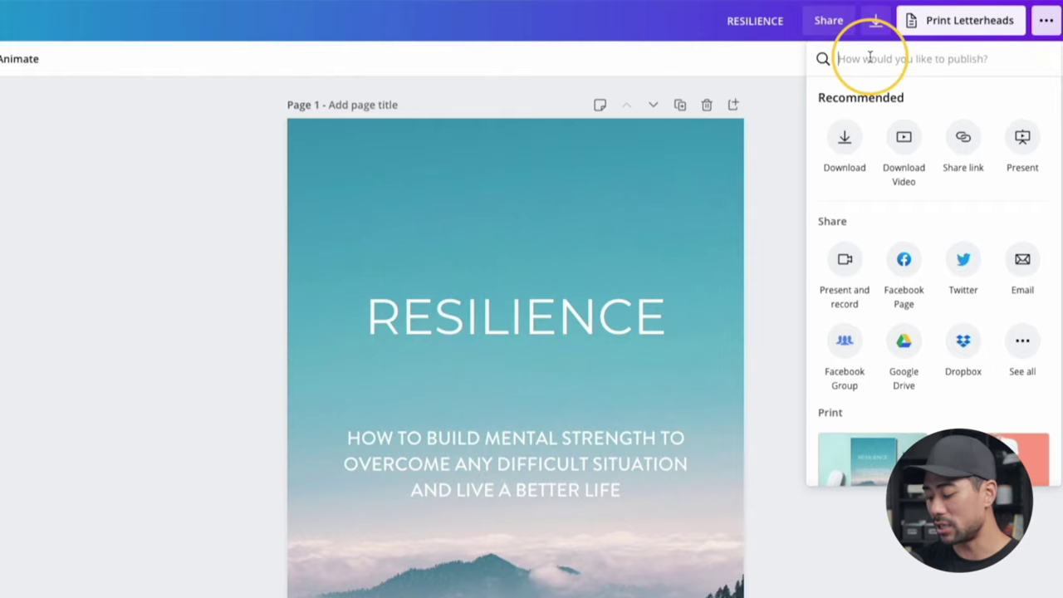
pyautogui.write('smartmockup')
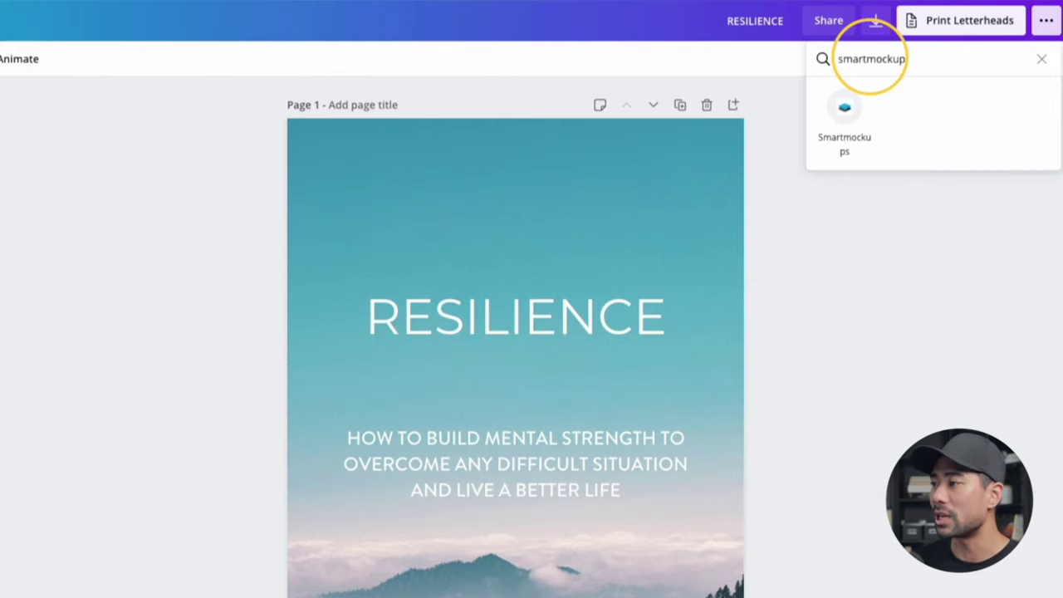
pyautogui.click(846, 110)
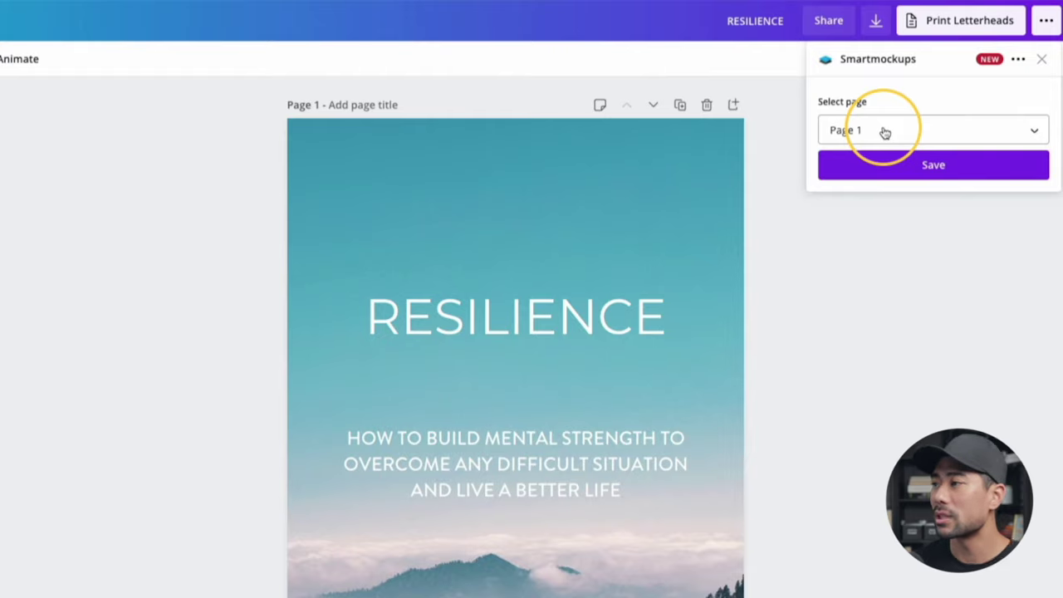
pyautogui.click(885, 131)
pyautogui.click(935, 98)
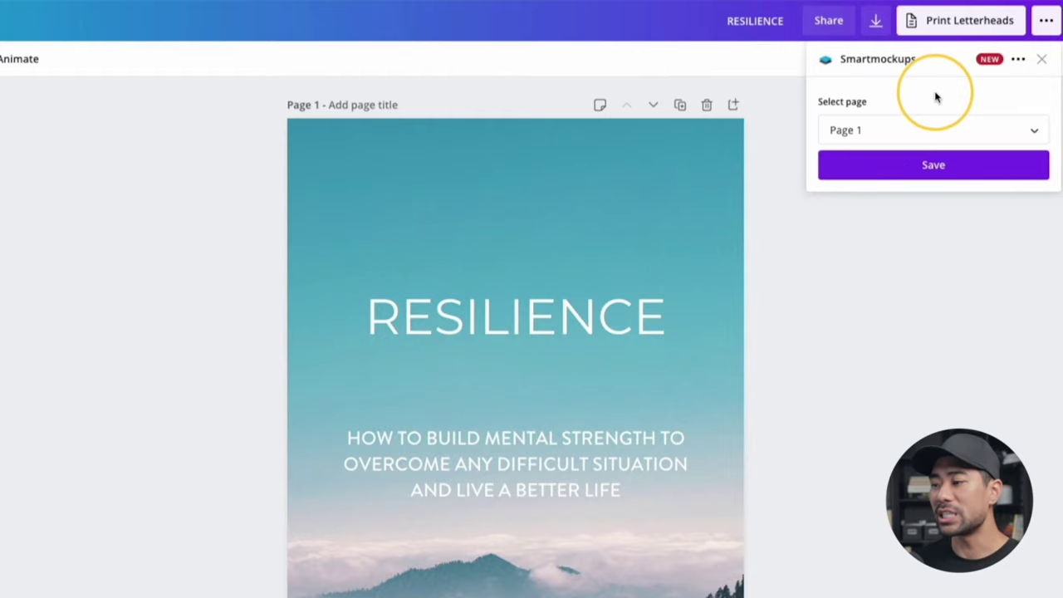
pyautogui.click(886, 134)
pyautogui.click(904, 151)
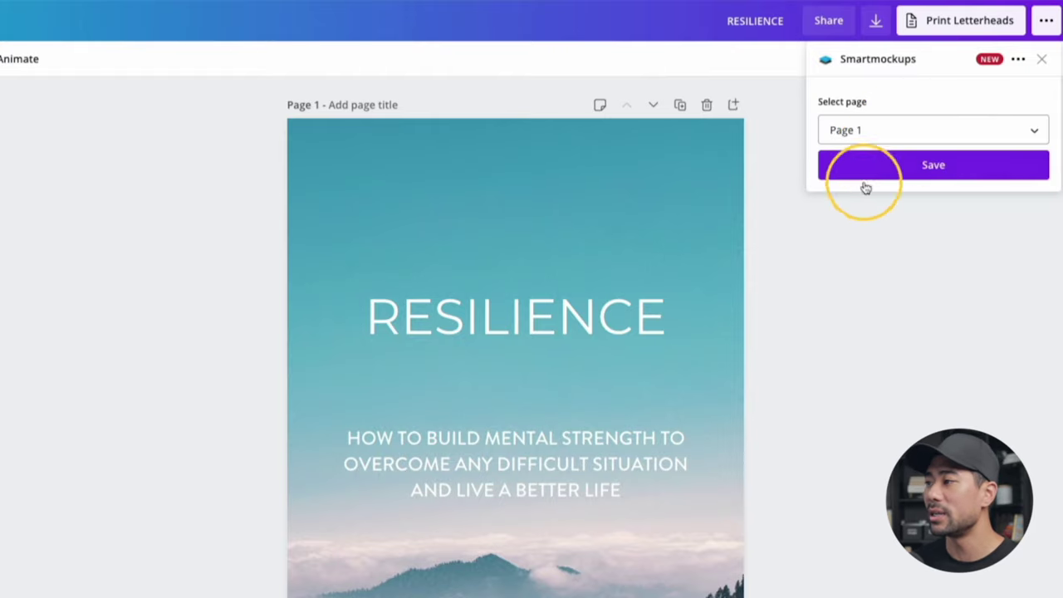
pyautogui.click(919, 166)
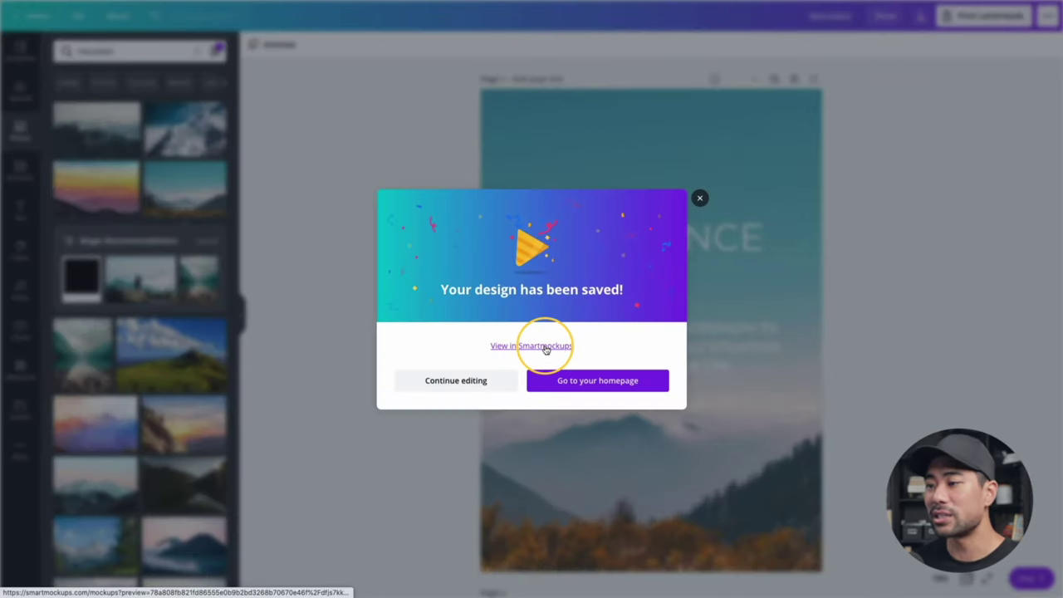
# Open the saved cover in Smartmockups, look through the mockup categories and bring up the full collection of book mockups.
pyautogui.click(545, 349)
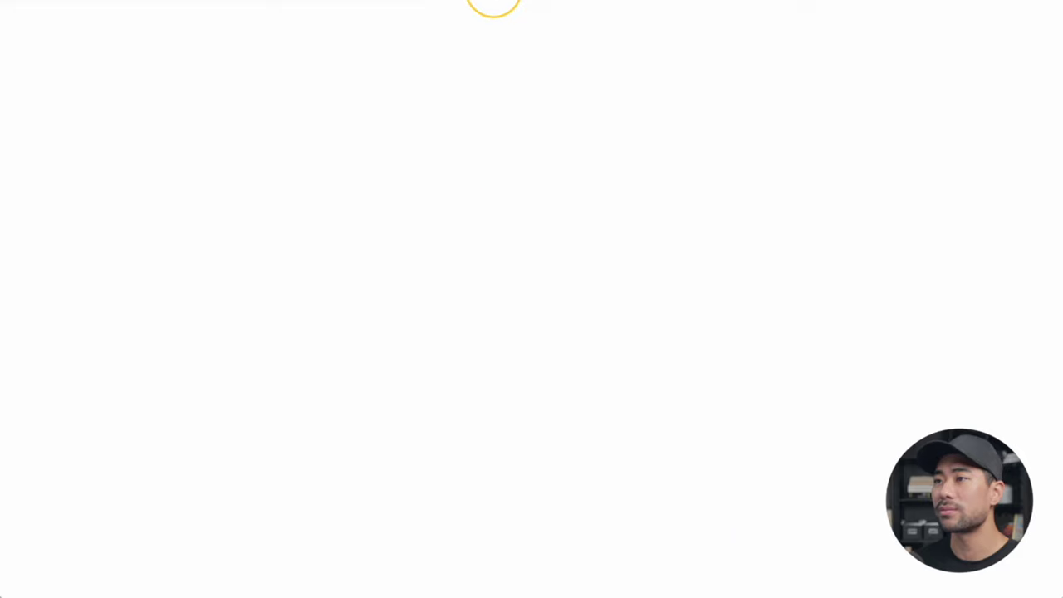
pyautogui.scroll(-3, 483, 243)
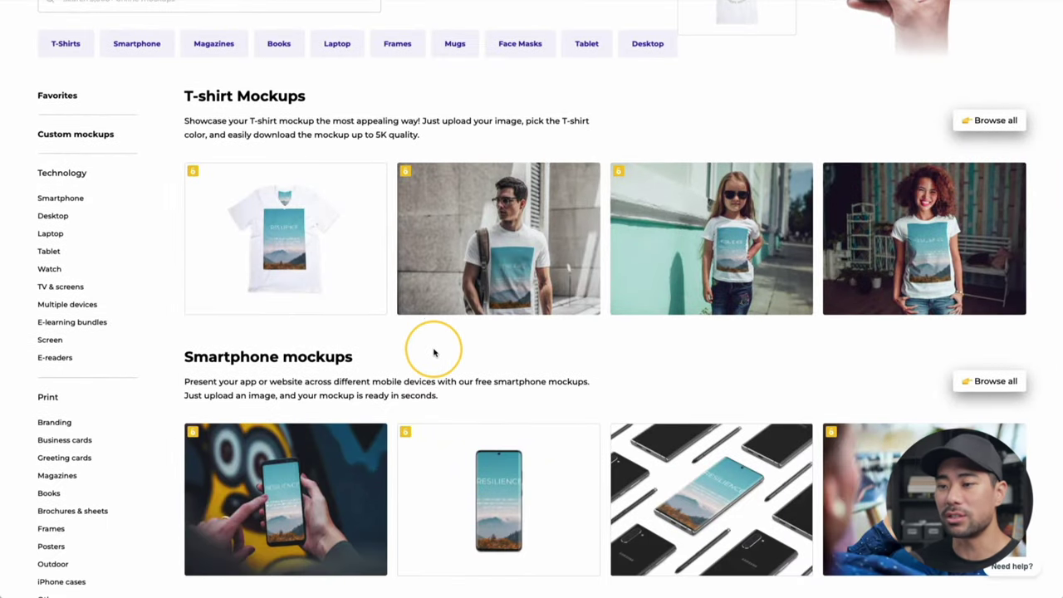
pyautogui.scroll(-10, 434, 353)
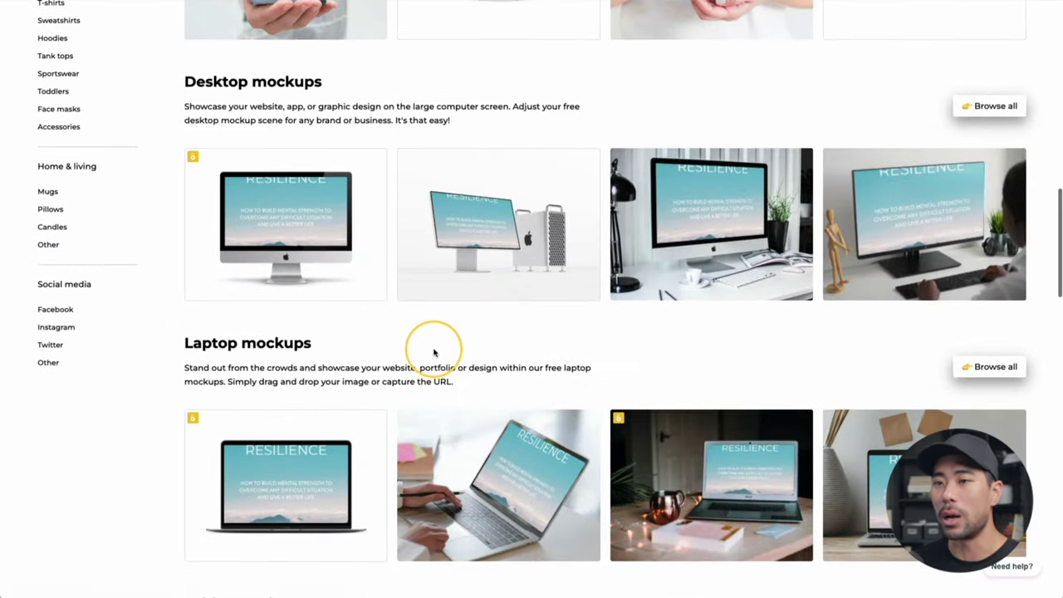
pyautogui.scroll(-8, 433, 353)
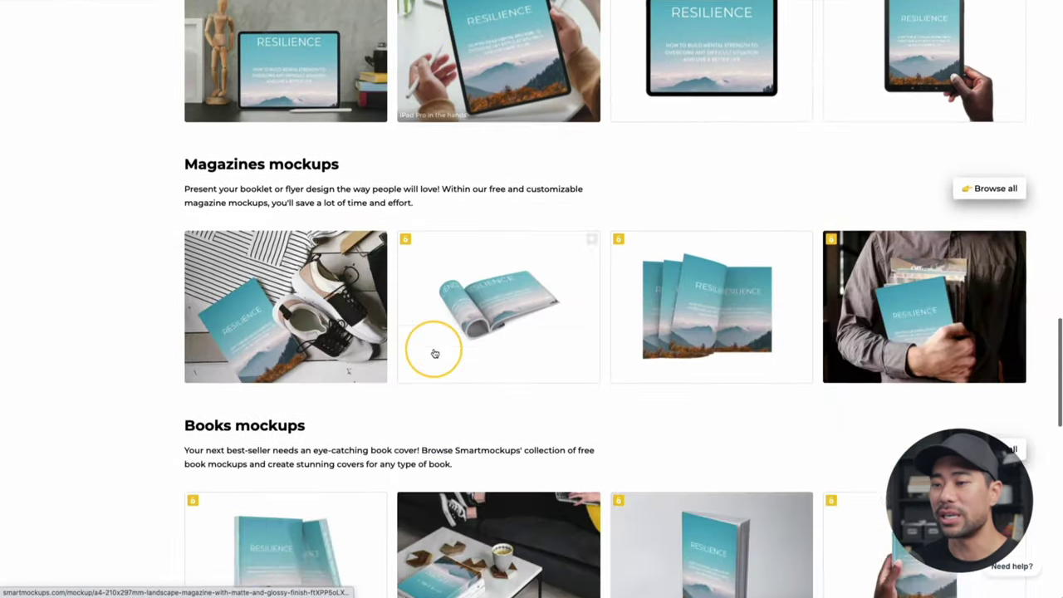
pyautogui.scroll(9, 451, 417)
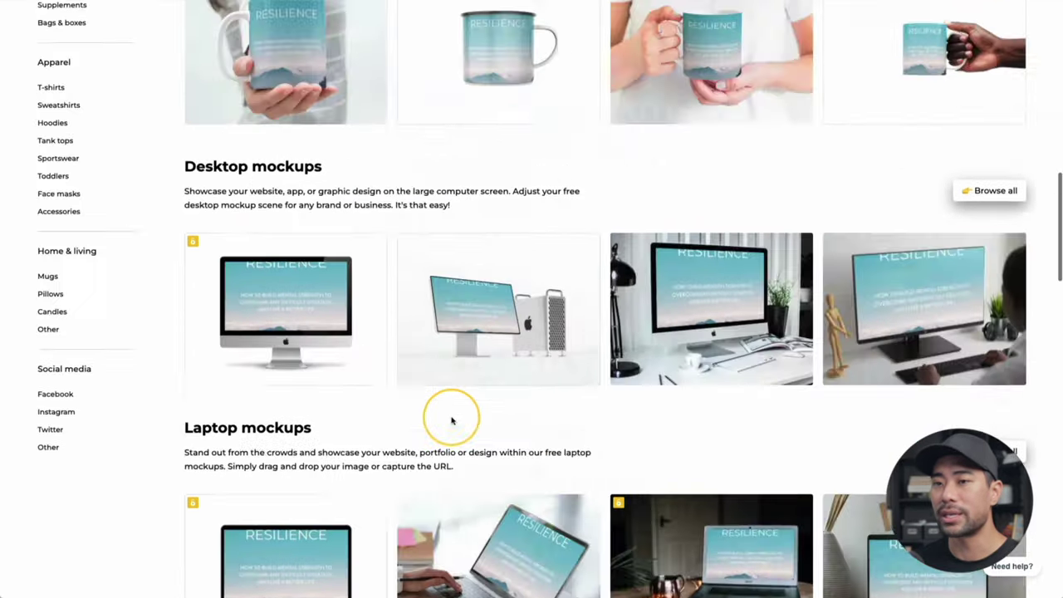
pyautogui.scroll(4, 450, 420)
pyautogui.scroll(1, 83, 257)
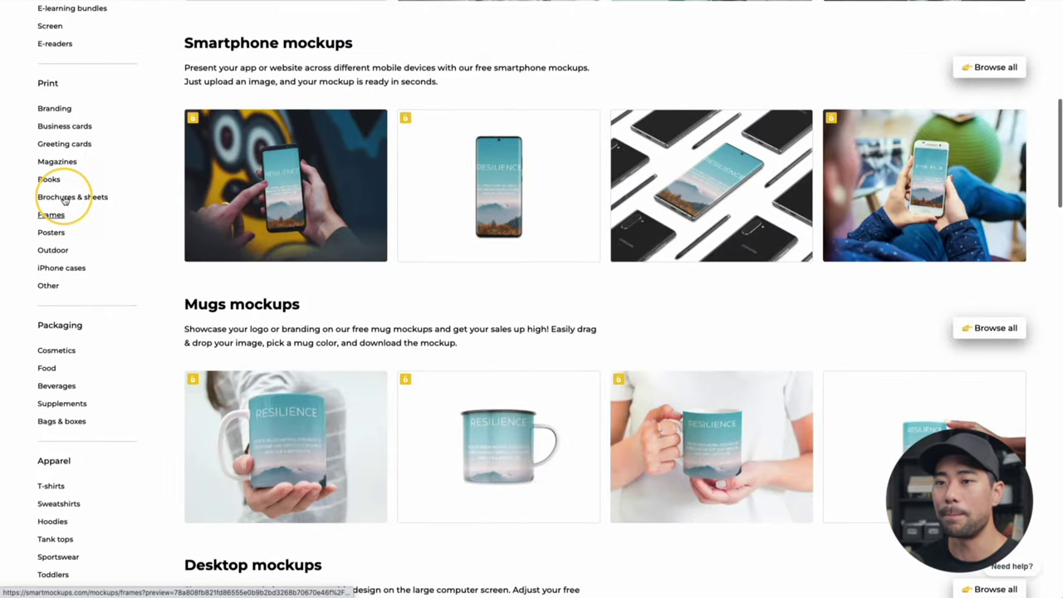
pyautogui.click(48, 179)
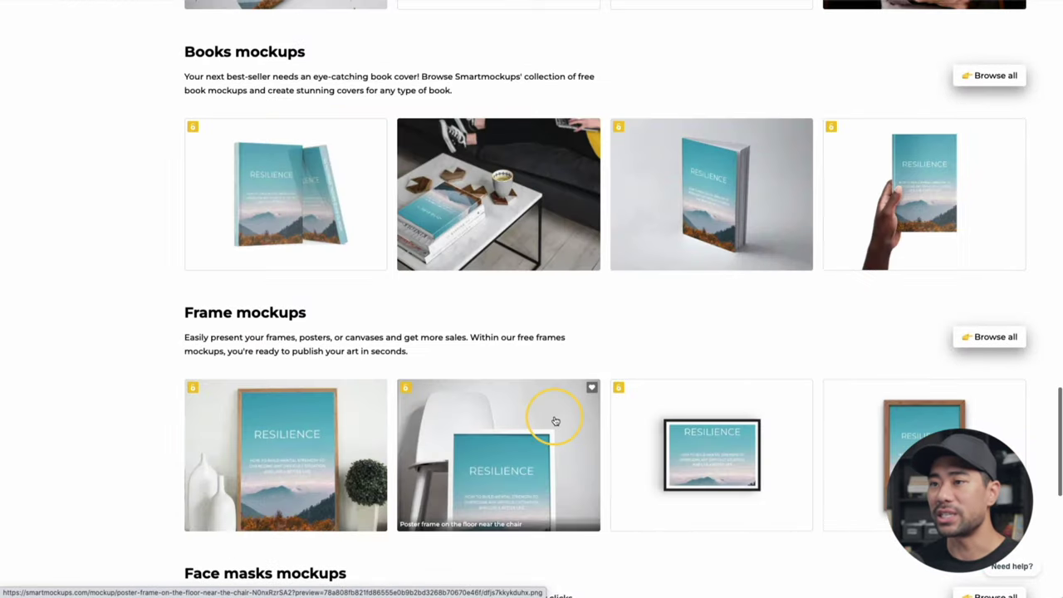
pyautogui.click(995, 76)
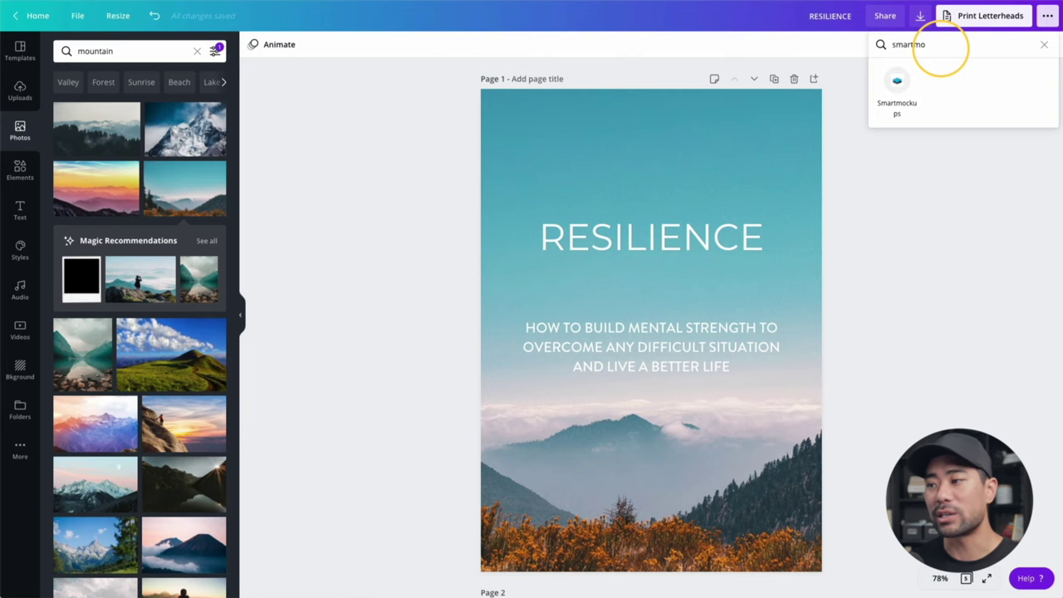
# Browse the book mockups previewing the Resilience cover and choose the Portrait thick hard cover book 5.5x8.5.
pyautogui.click(899, 98)
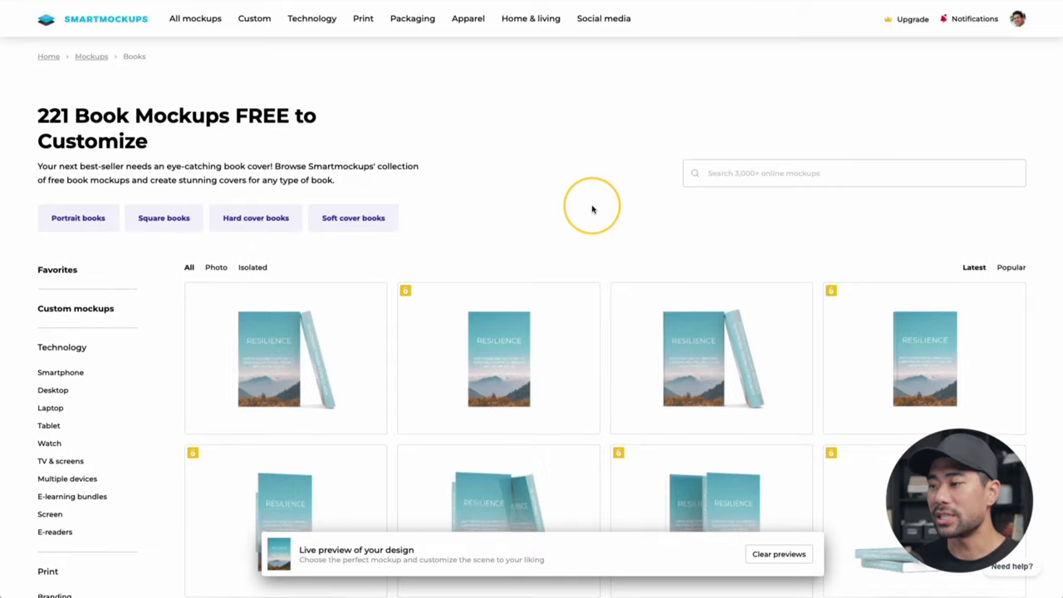
pyautogui.scroll(-3, 590, 208)
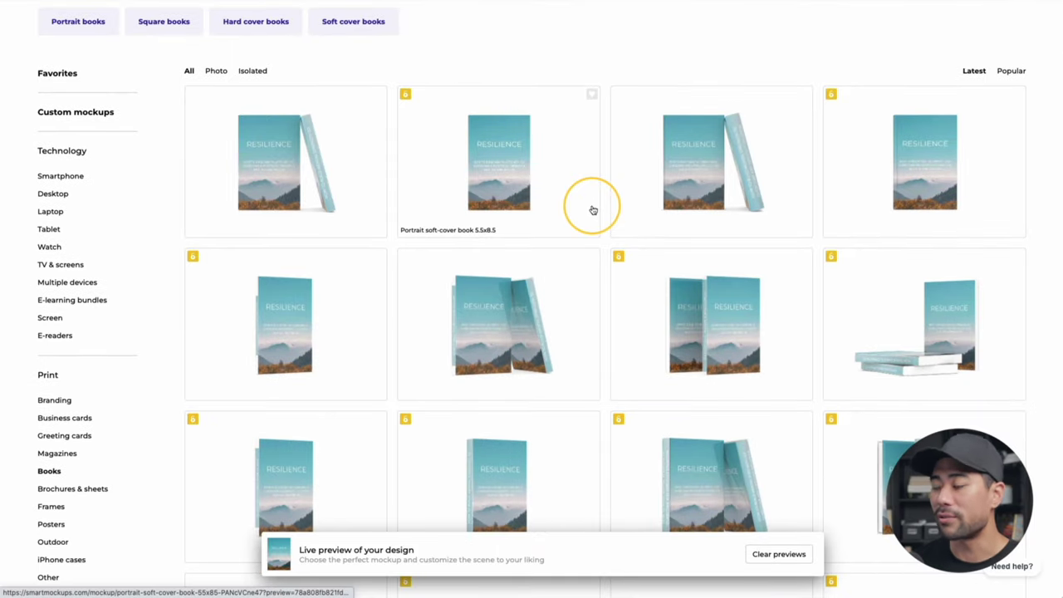
pyautogui.scroll(-3, 592, 210)
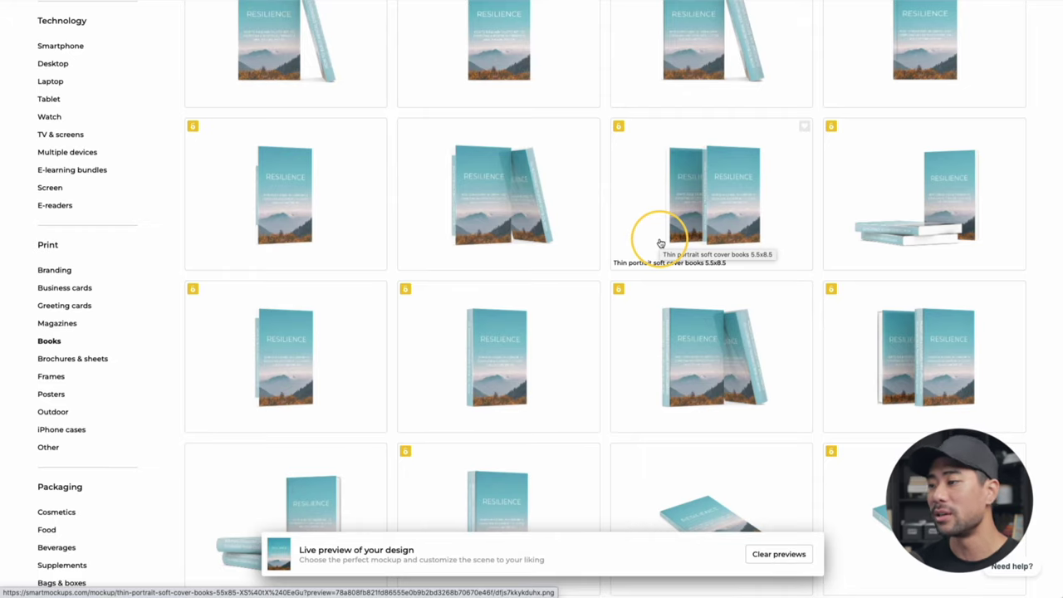
pyautogui.scroll(2, 547, 43)
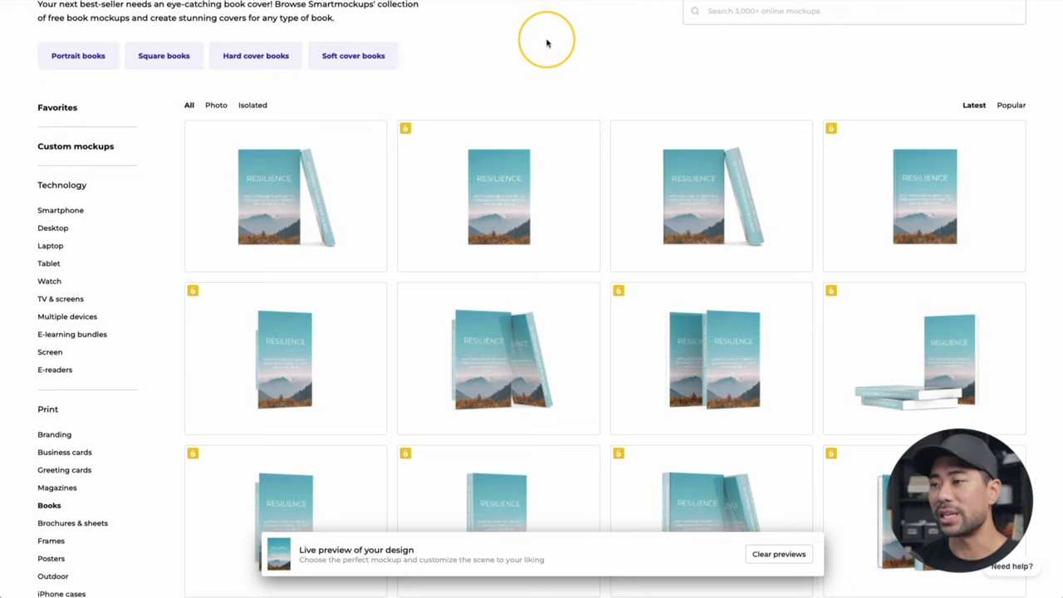
pyautogui.scroll(-2, 693, 173)
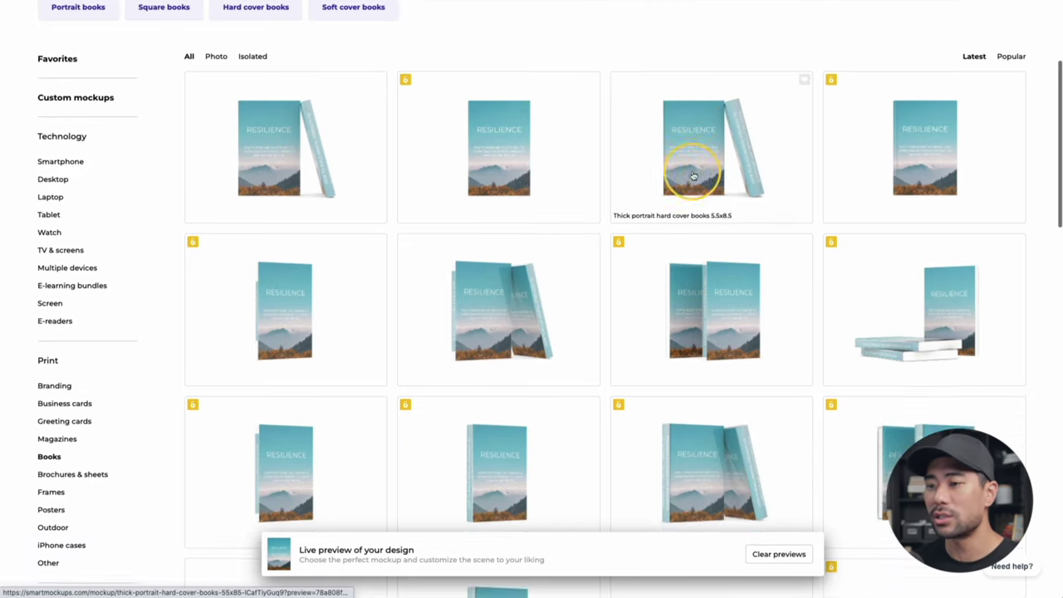
pyautogui.scroll(-3, 693, 174)
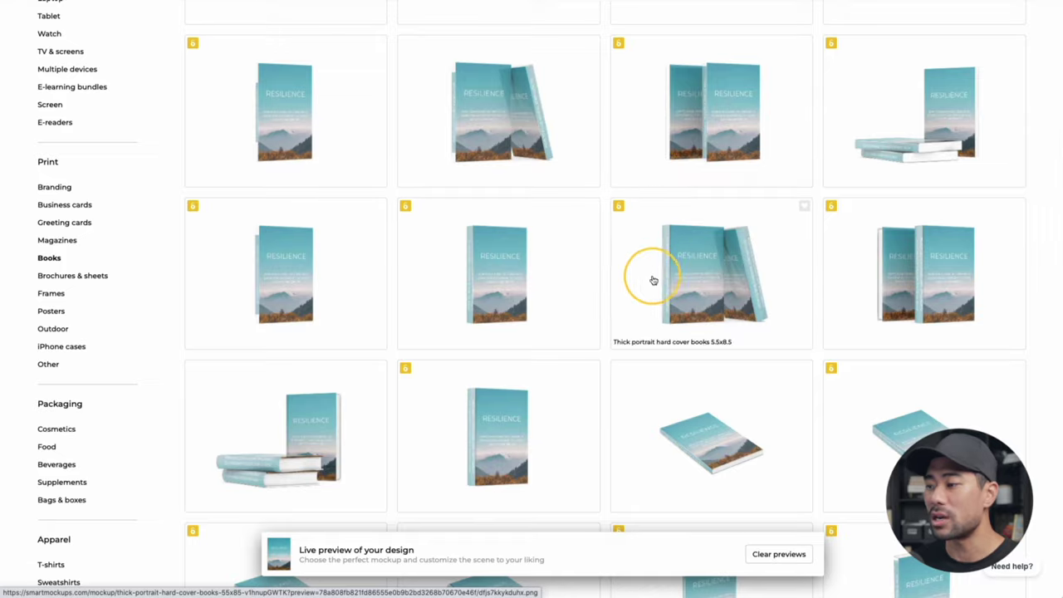
pyautogui.scroll(-6, 687, 281)
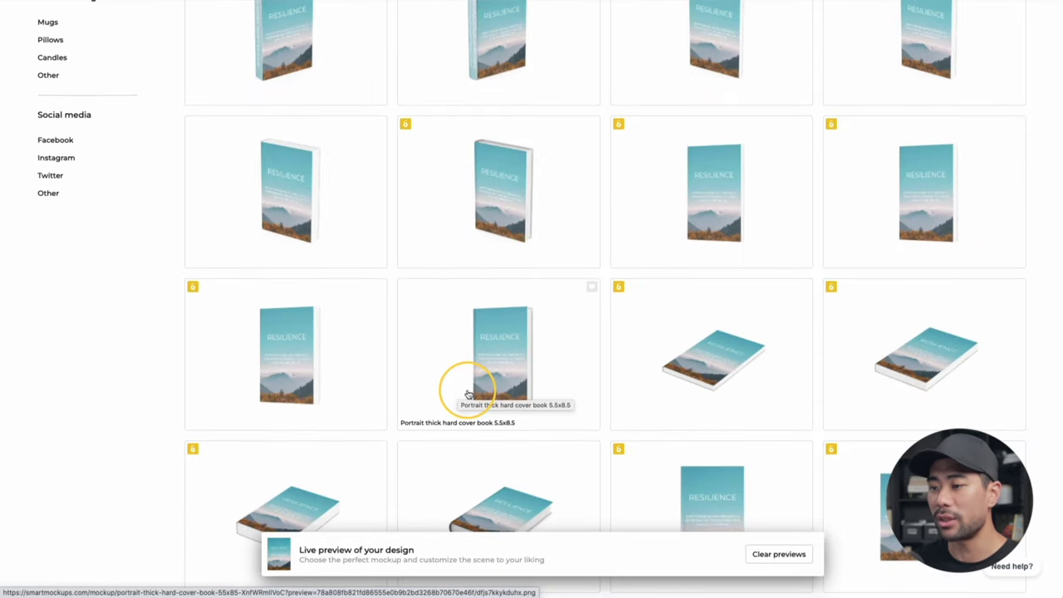
pyautogui.click(498, 385)
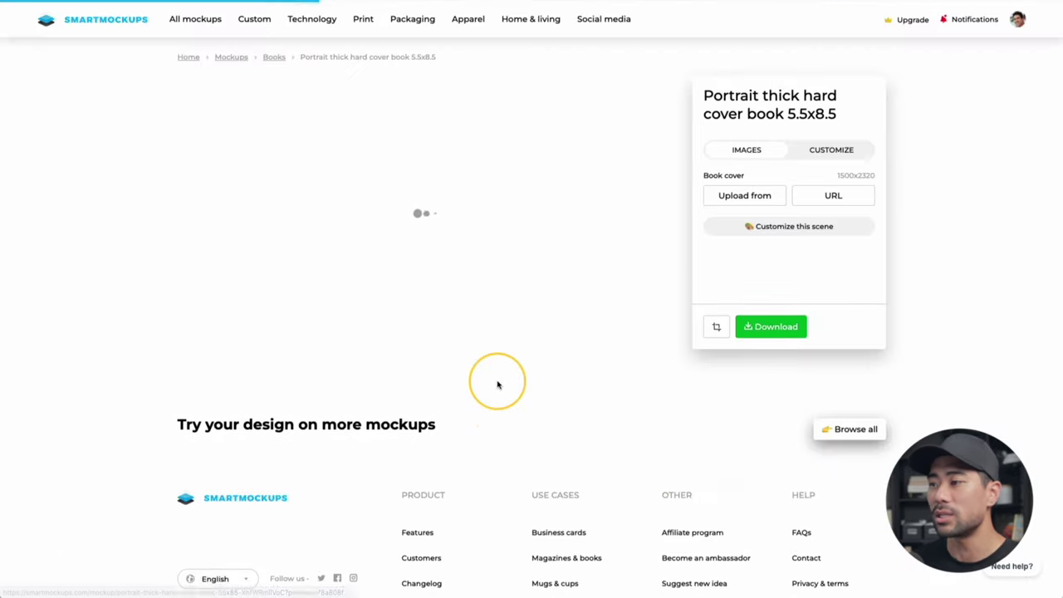
# Try solid background colours such as black and pink behind the book mockup, and return it to a transparent background.
pyautogui.click(828, 153)
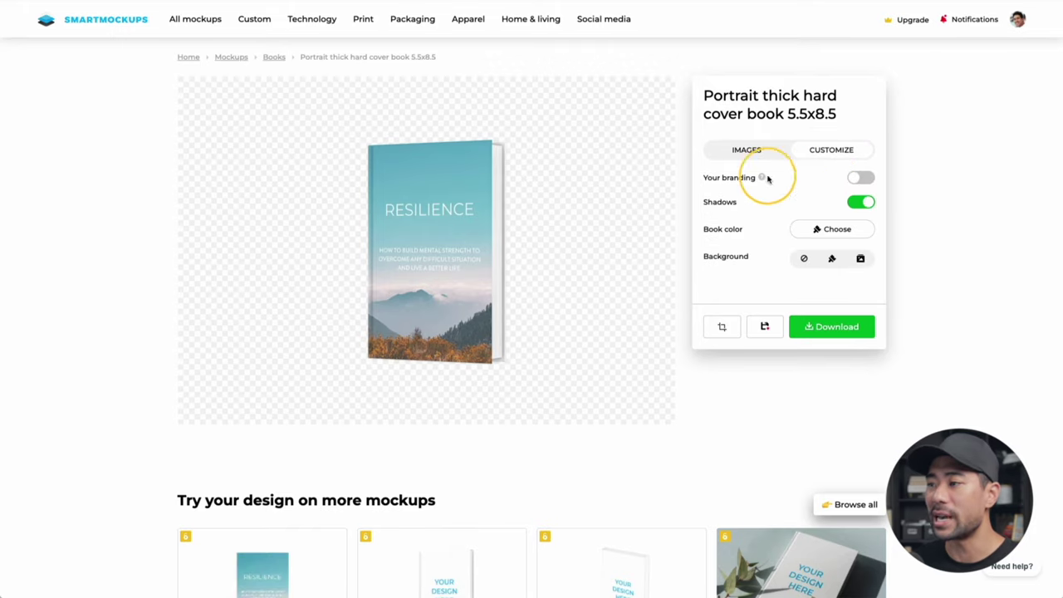
pyautogui.click(832, 260)
pyautogui.click(775, 163)
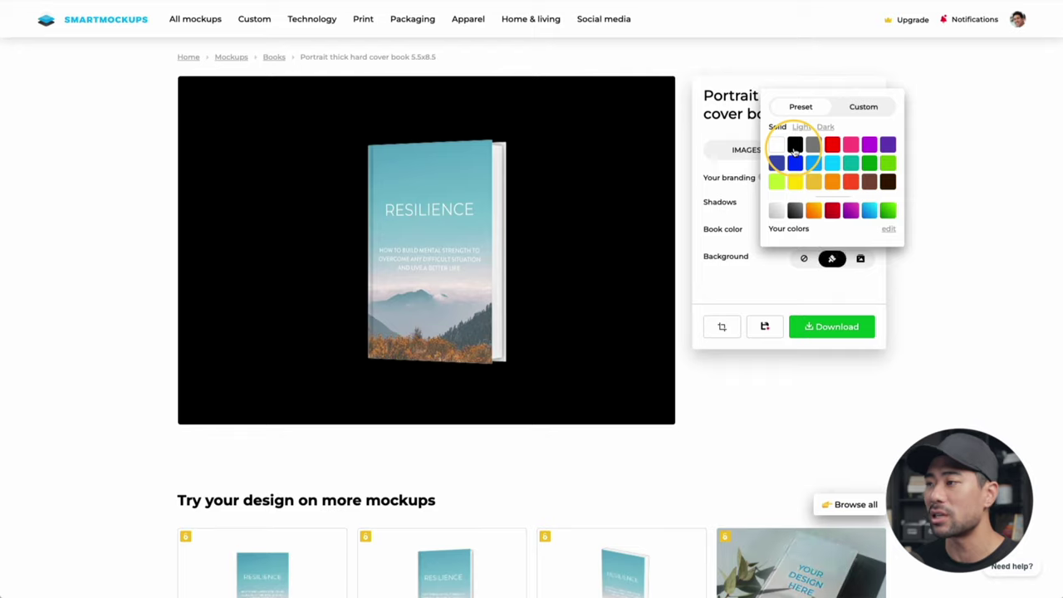
pyautogui.click(814, 145)
pyautogui.click(832, 145)
pyautogui.click(869, 145)
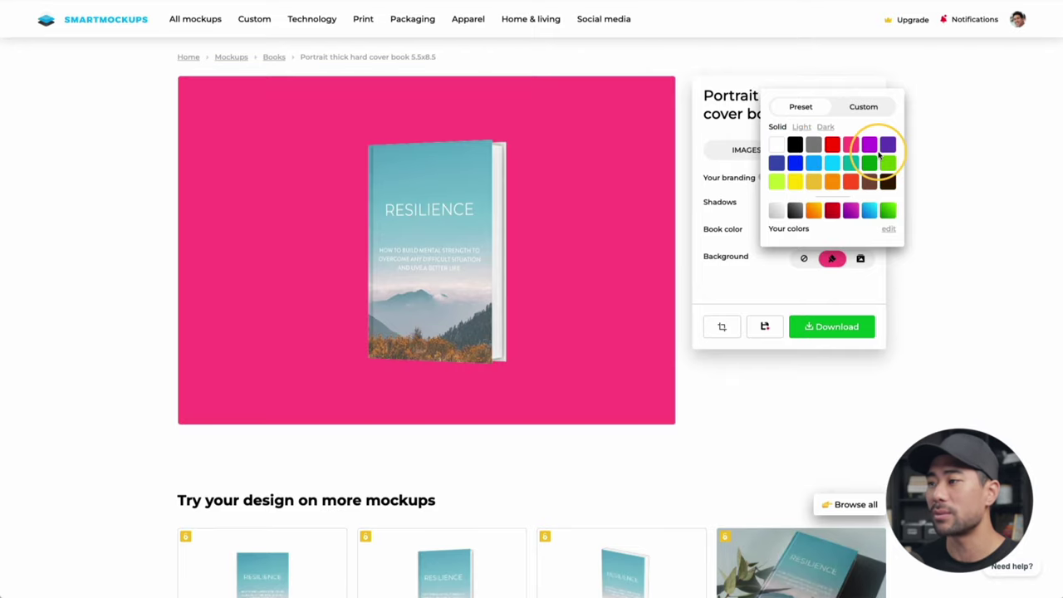
pyautogui.click(803, 258)
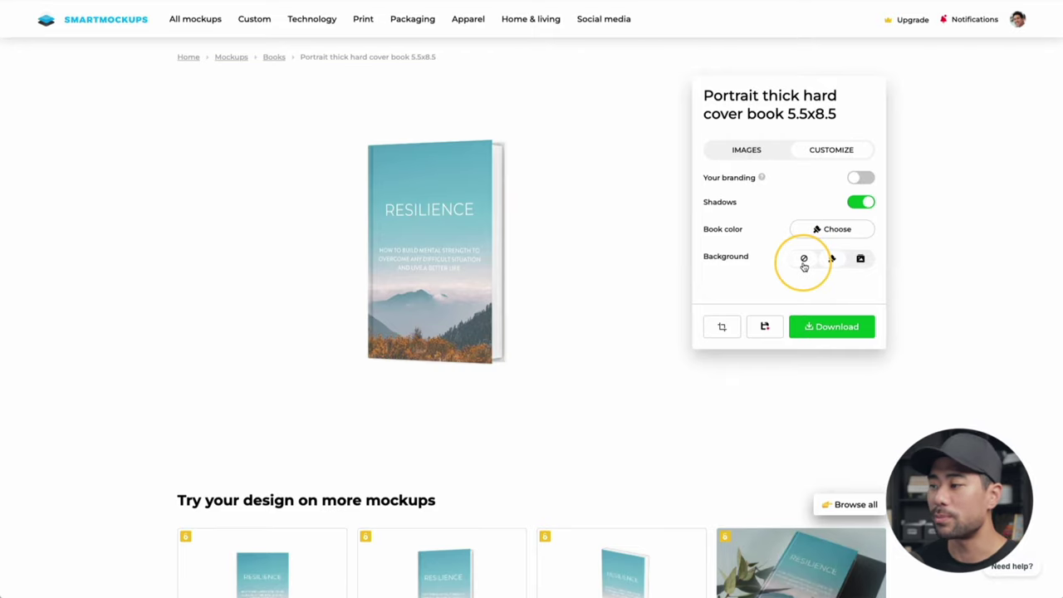
pyautogui.click(804, 263)
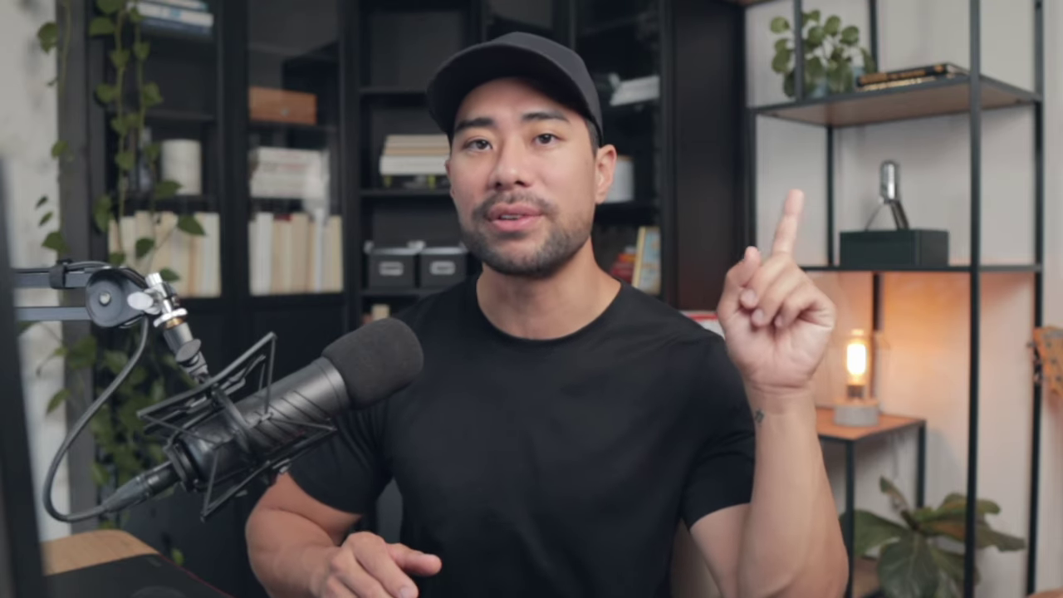
# Download the hard cover book mockup as an image in Medium quality, 1280x896.
pyautogui.click(818, 332)
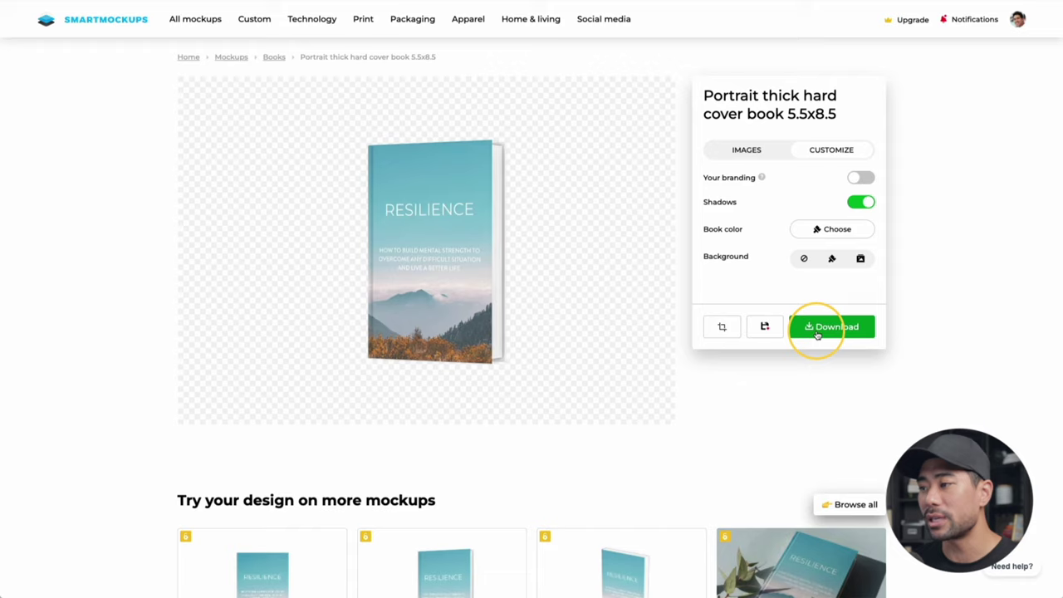
pyautogui.click(821, 324)
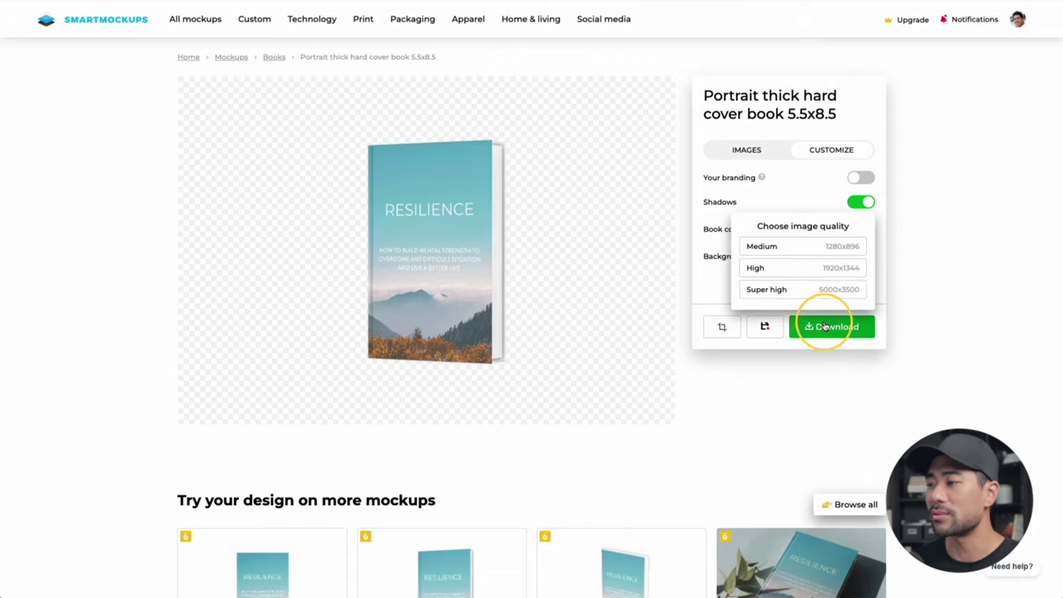
pyautogui.click(792, 249)
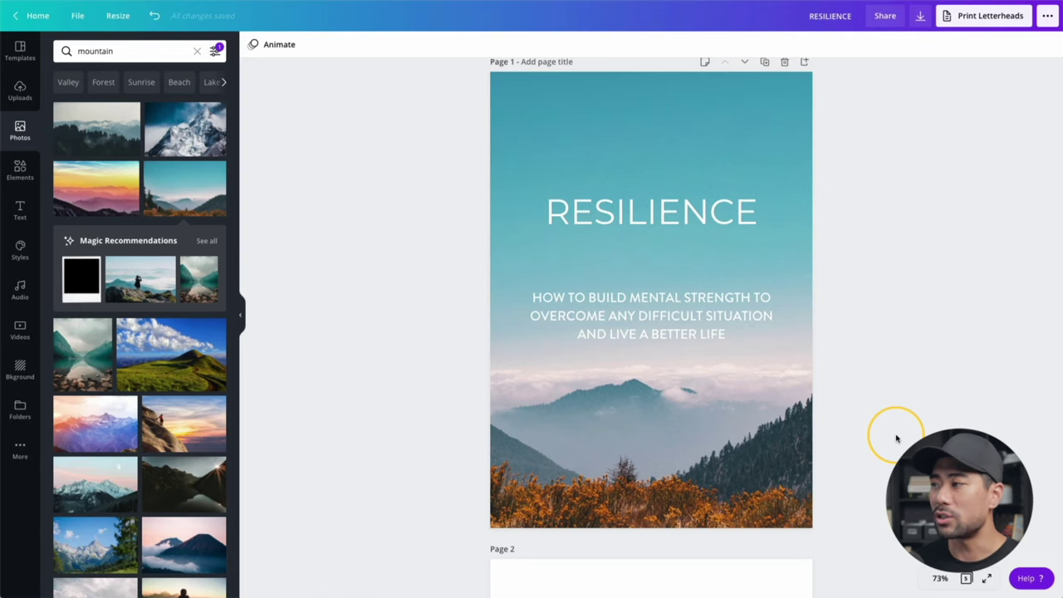
# Switch to Canva, download all ebook pages as PDF Print, and select RESILIENCE.pdf in the My Ebook folder.
pyautogui.click(920, 16)
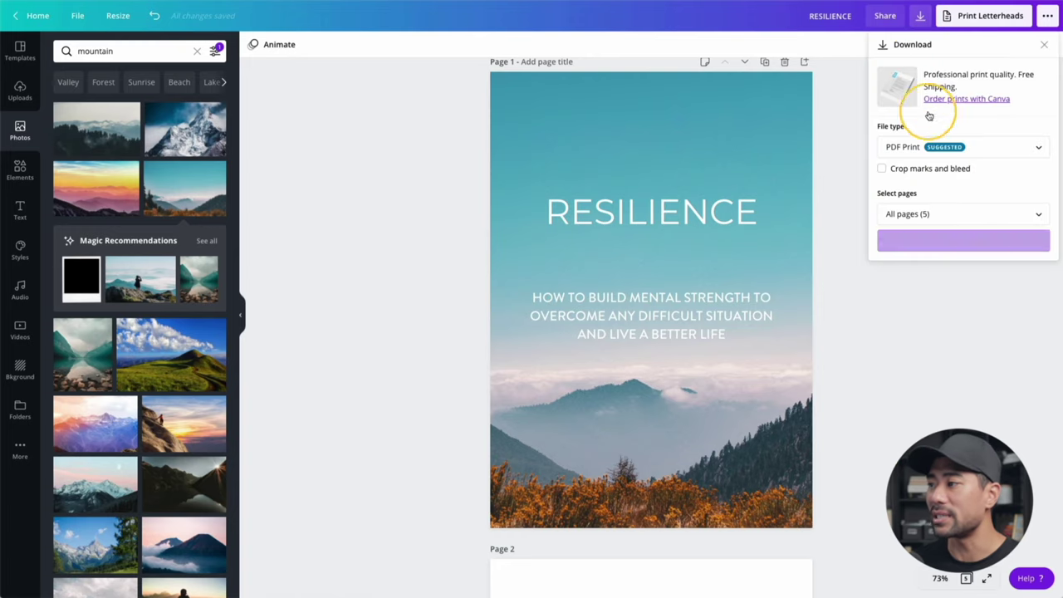
pyautogui.click(914, 156)
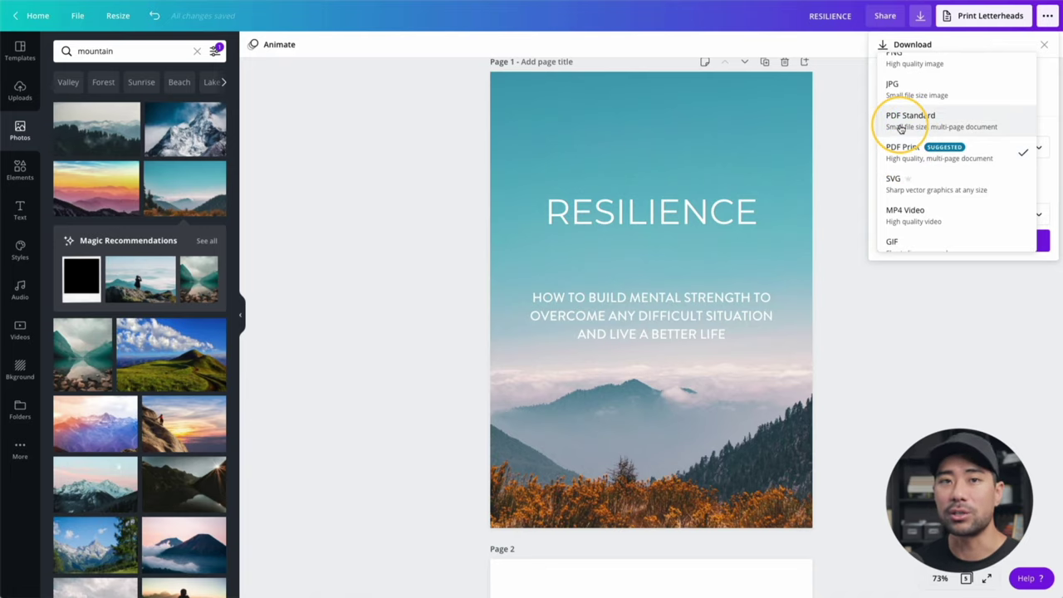
pyautogui.click(902, 149)
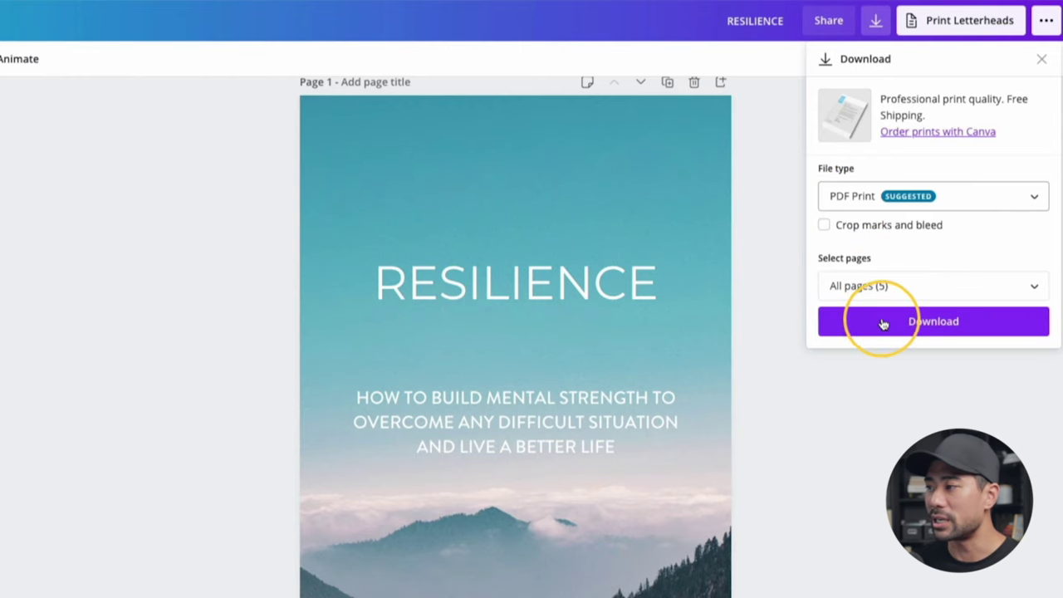
pyautogui.click(883, 323)
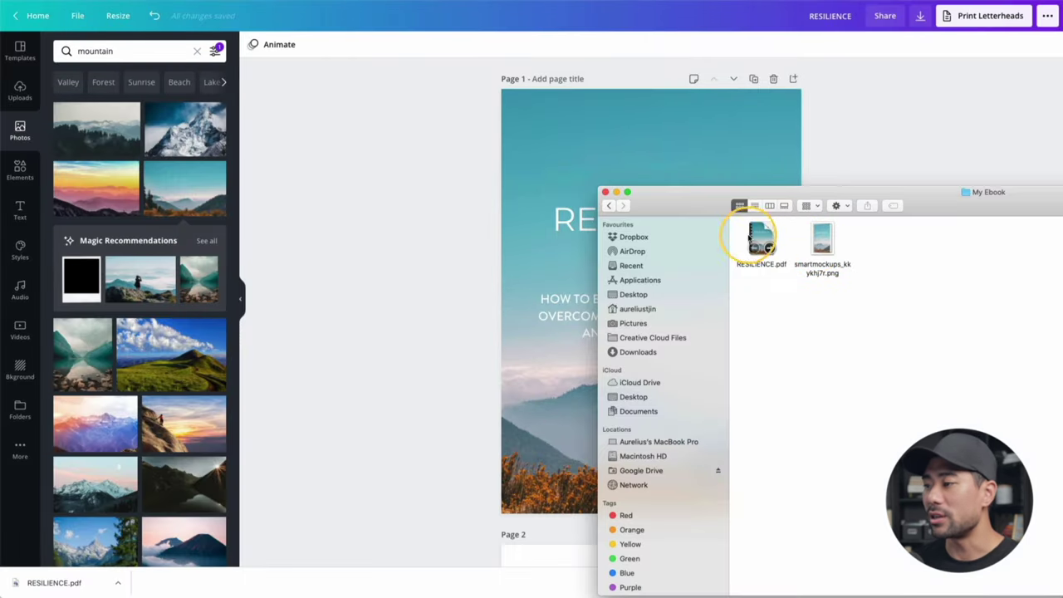
pyautogui.click(760, 240)
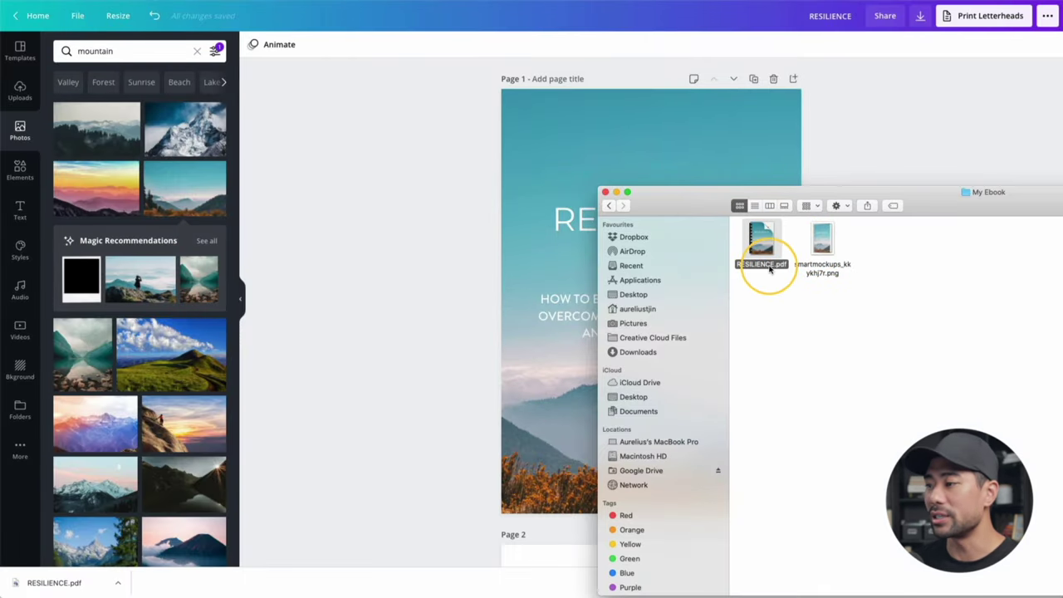
pyautogui.moveTo(769, 268)
pyautogui.mouseDown()
pyautogui.moveTo(758, 233)
pyautogui.moveTo(846, 304)
pyautogui.moveTo(754, 261)
pyautogui.mouseUp()
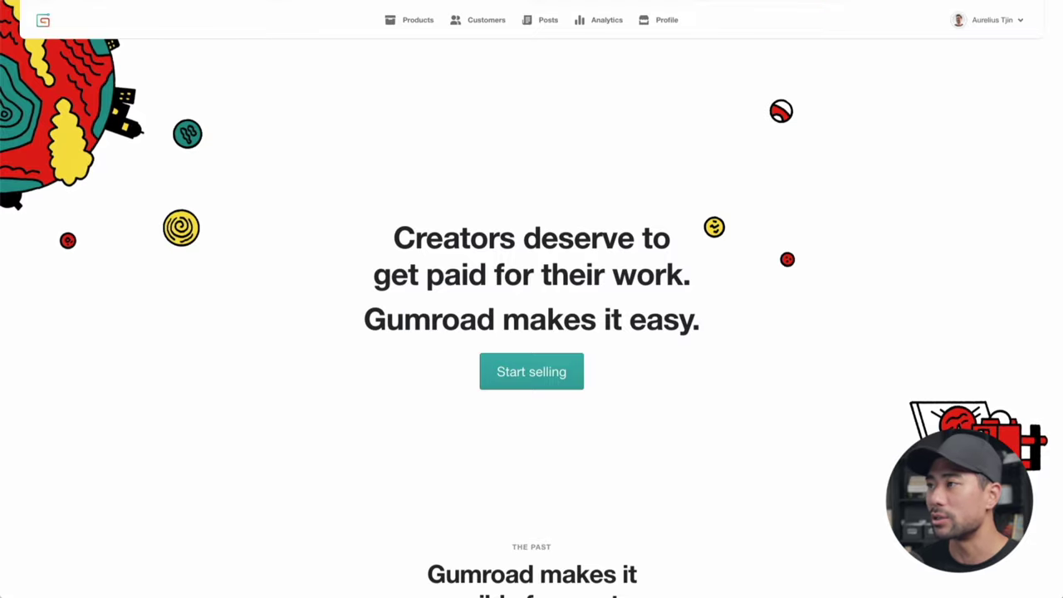
# Switch to Gumroad and set up a new Classic product named Resilience with an amount of $10.
pyautogui.click(409, 20)
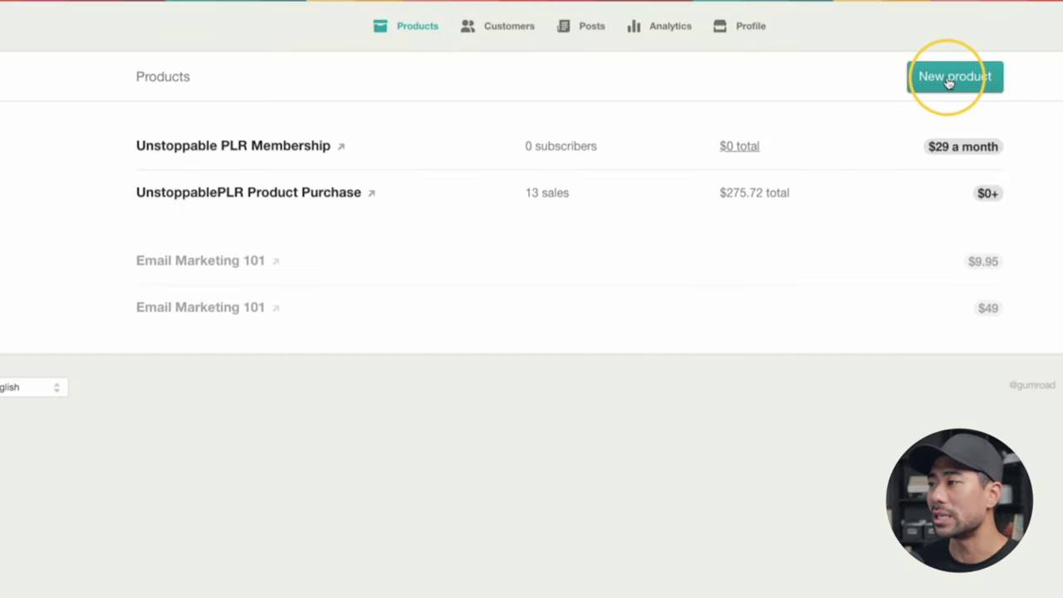
pyautogui.click(948, 79)
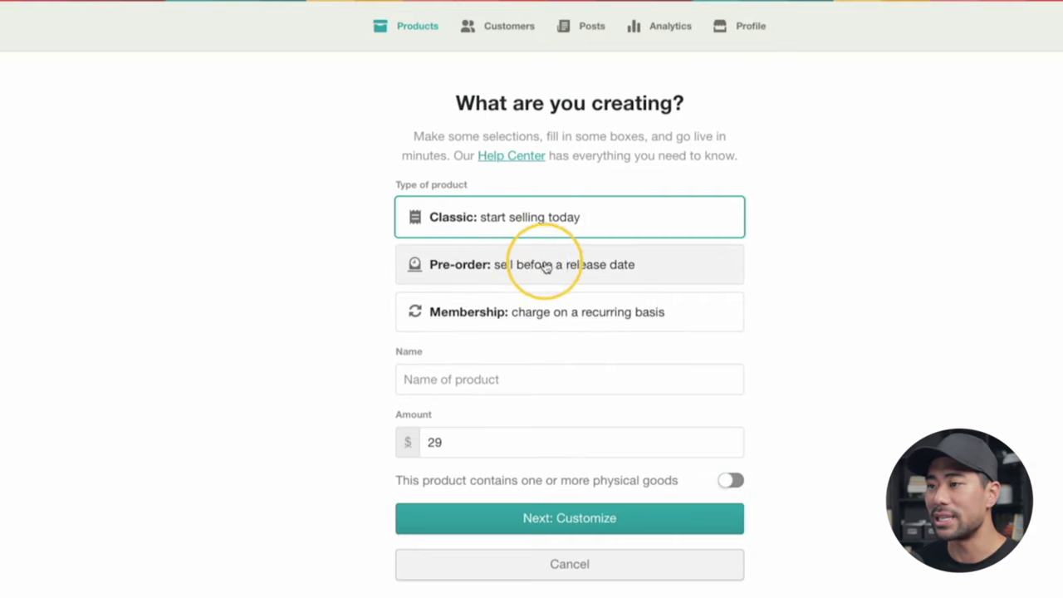
pyautogui.click(443, 380)
pyautogui.write('Resilience')
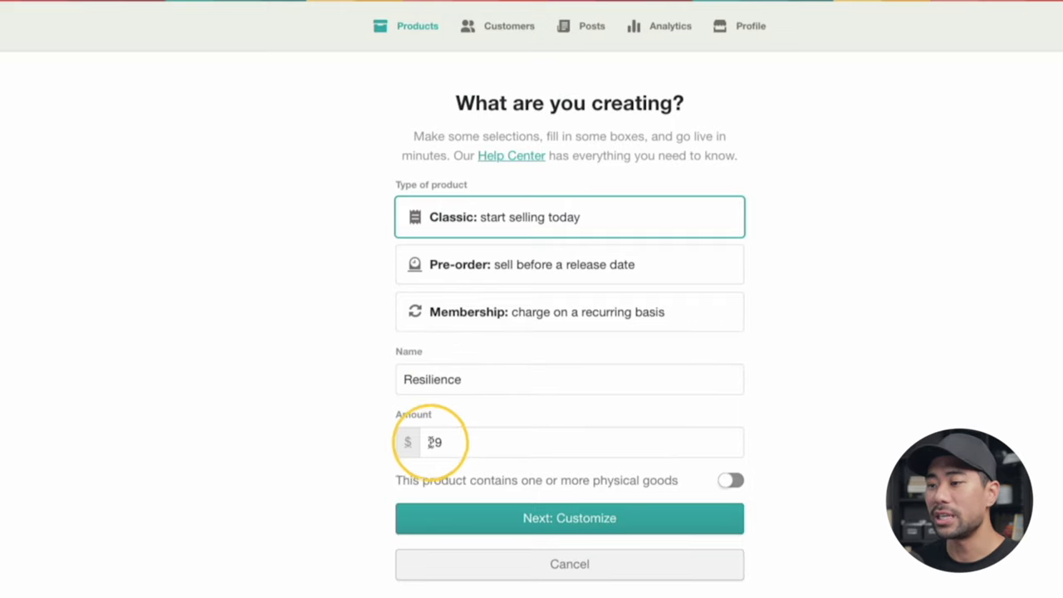
pyautogui.click(429, 442)
pyautogui.moveTo(429, 442); pyautogui.dragTo(521, 443)
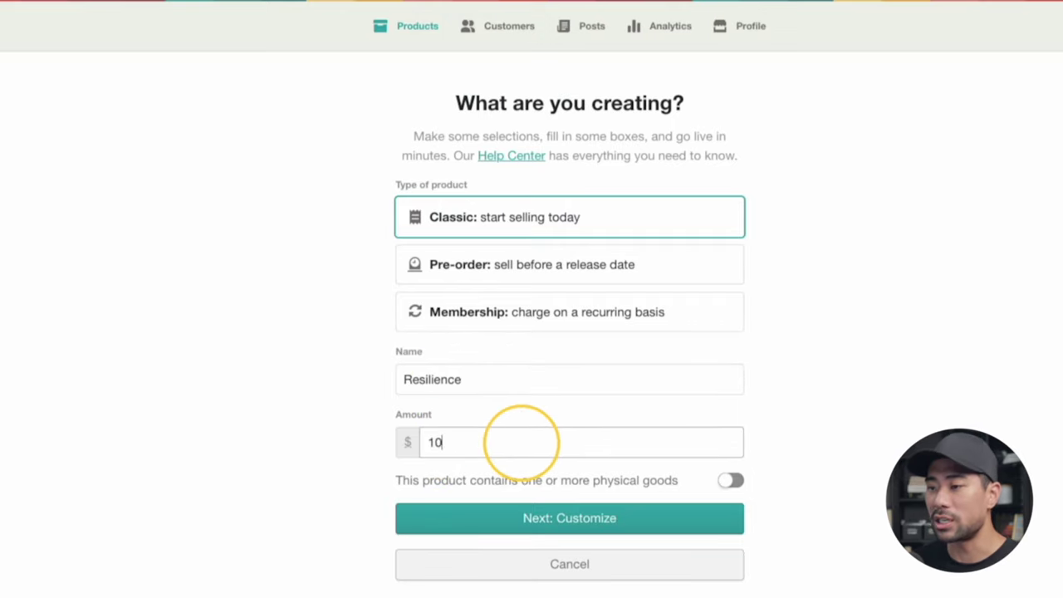
pyautogui.write('10')
pyautogui.click(353, 461)
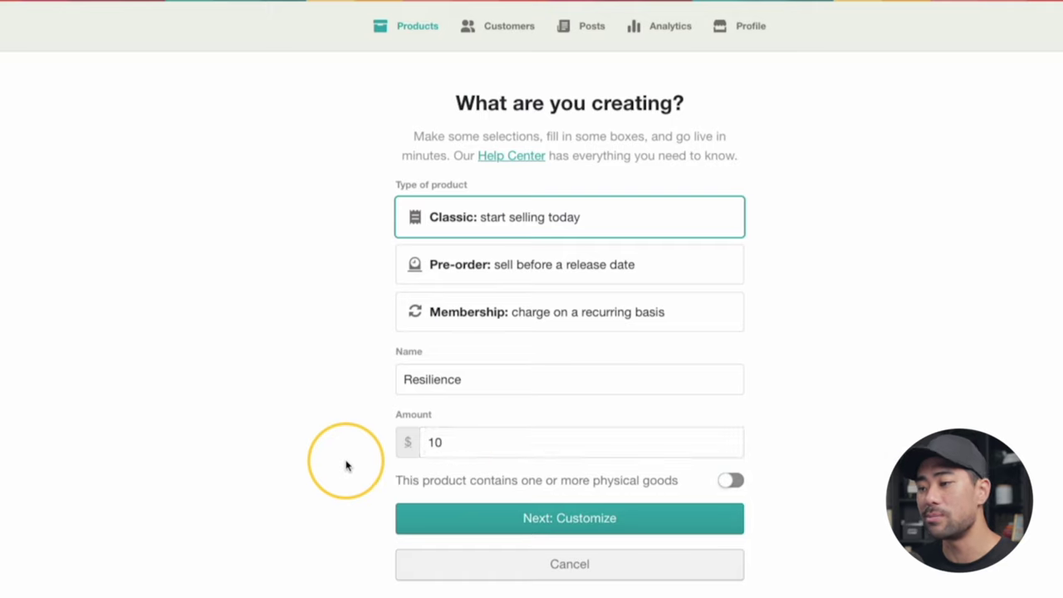
# Continue to customization, start the description with the "Learn How To Build Mental Strength To Boost Resilience…" tagline, and insert the smartmockups PNG beneath it.
pyautogui.click(573, 523)
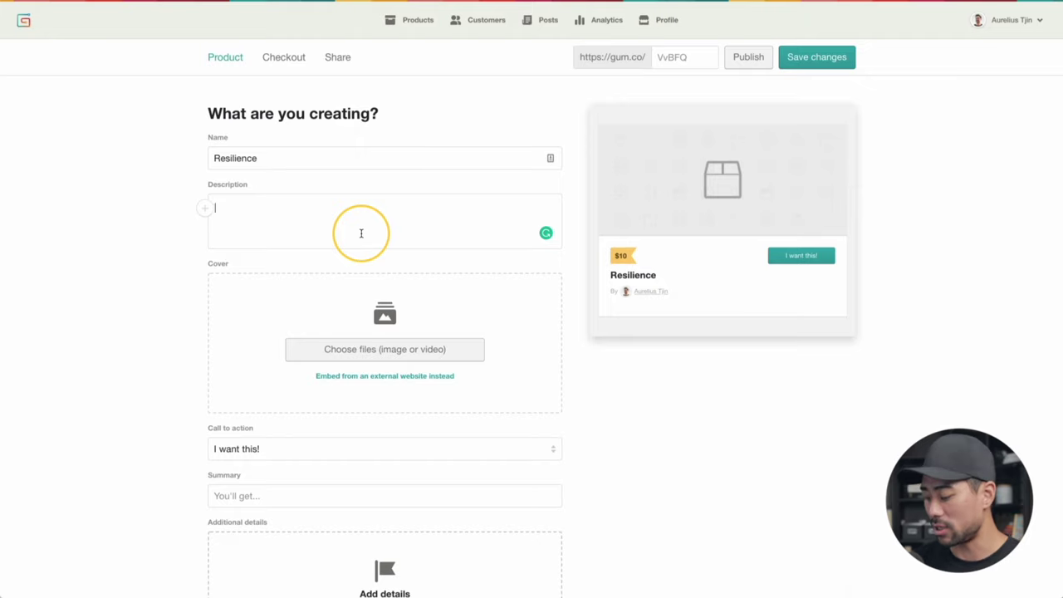
pyautogui.write('Learn How To Build Mental Strength To Boost Resilience And Overcome Any Difficult Situation In Life')
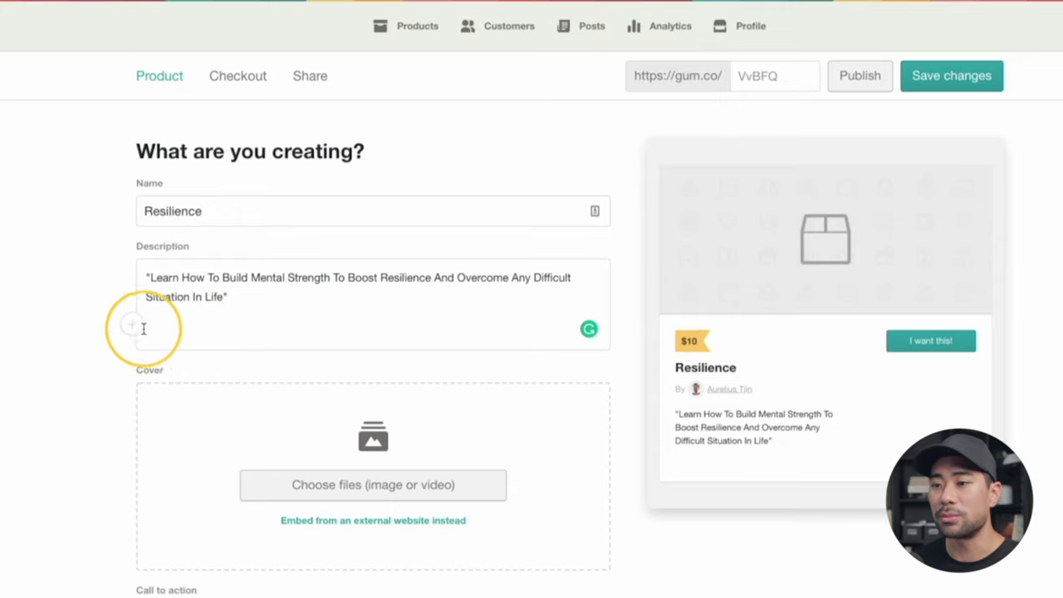
pyautogui.click(133, 325)
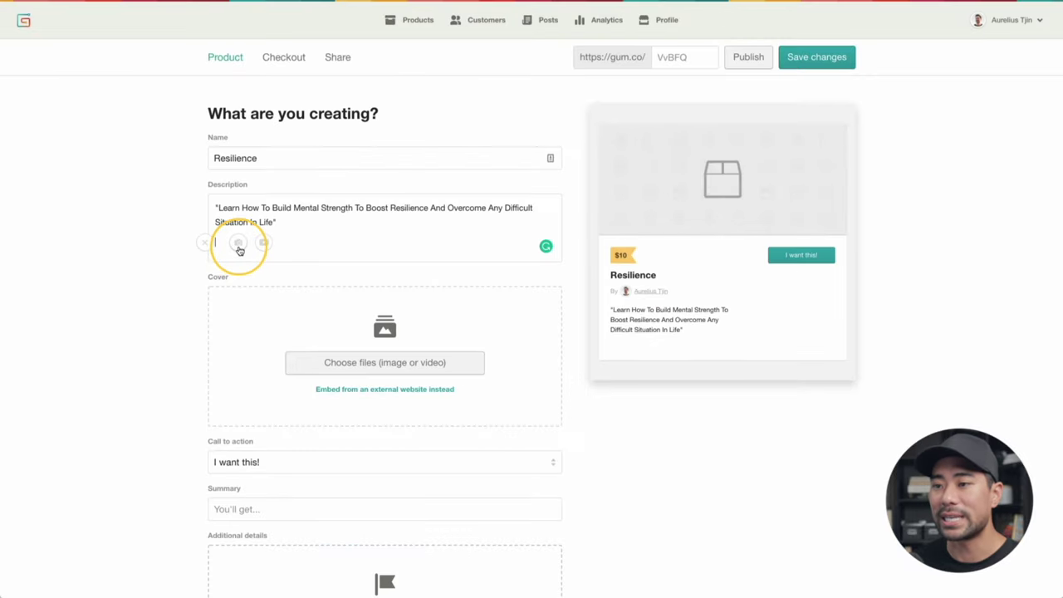
pyautogui.click(239, 244)
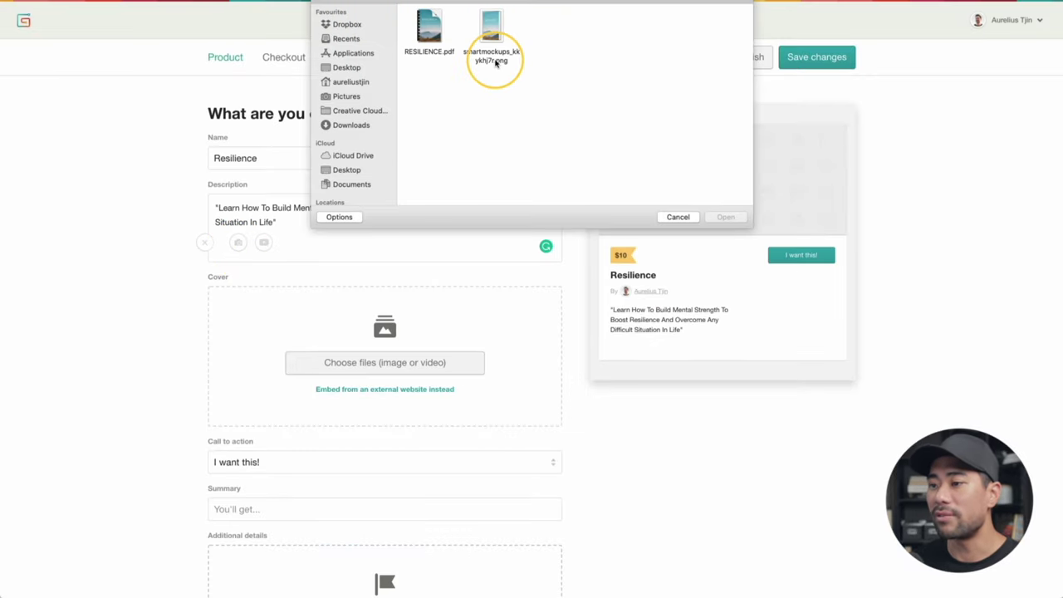
pyautogui.doubleClick(496, 58)
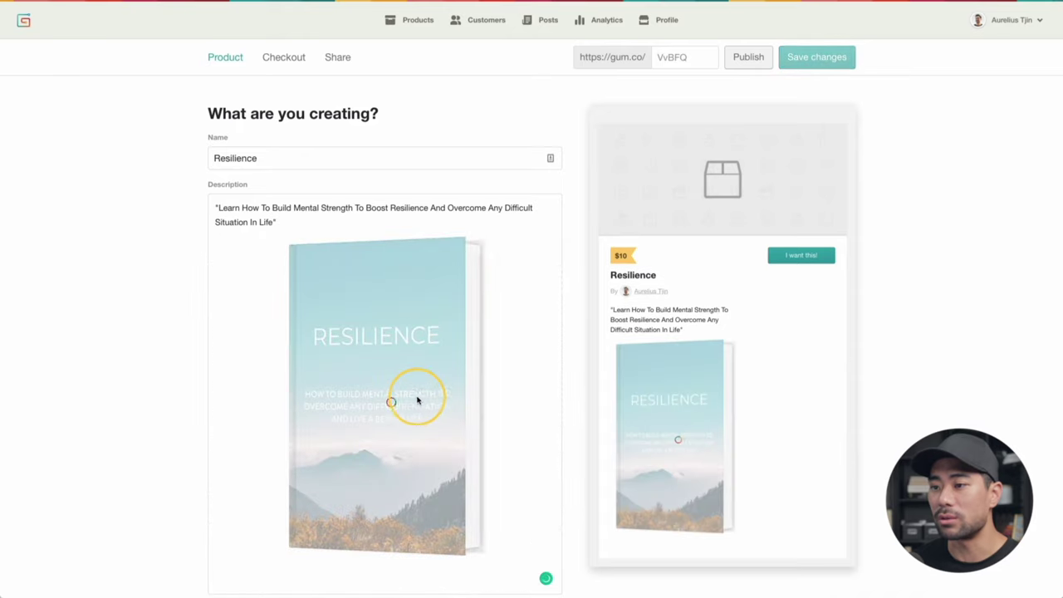
pyautogui.scroll(-3, 418, 400)
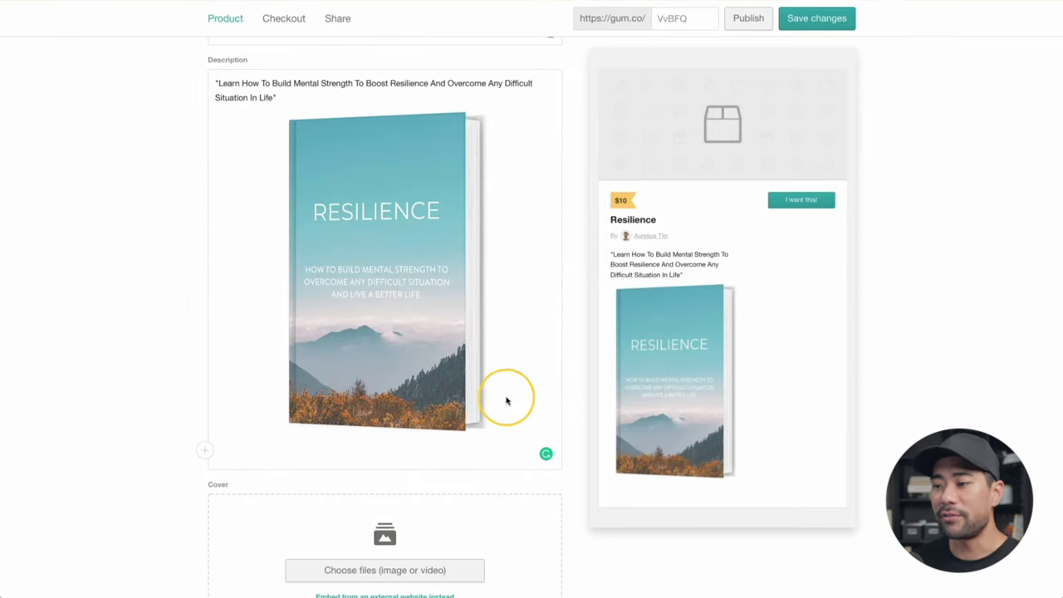
# Below the mockup in the description, add the "Have you ever felt overcome by an adverse situation" copy and the list of resilience topics covered.
pyautogui.click(445, 405)
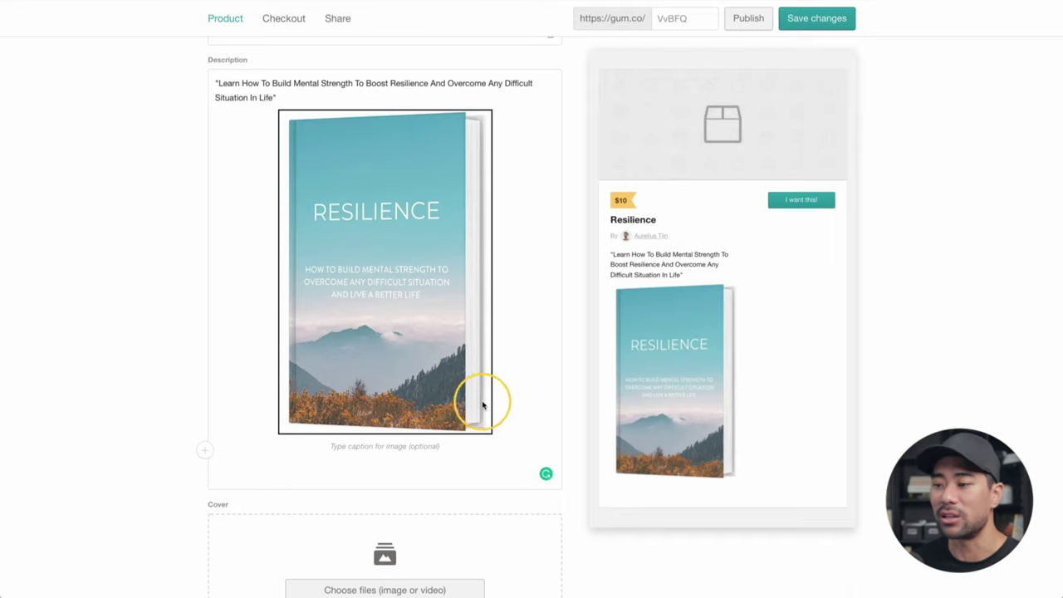
pyautogui.click(509, 419)
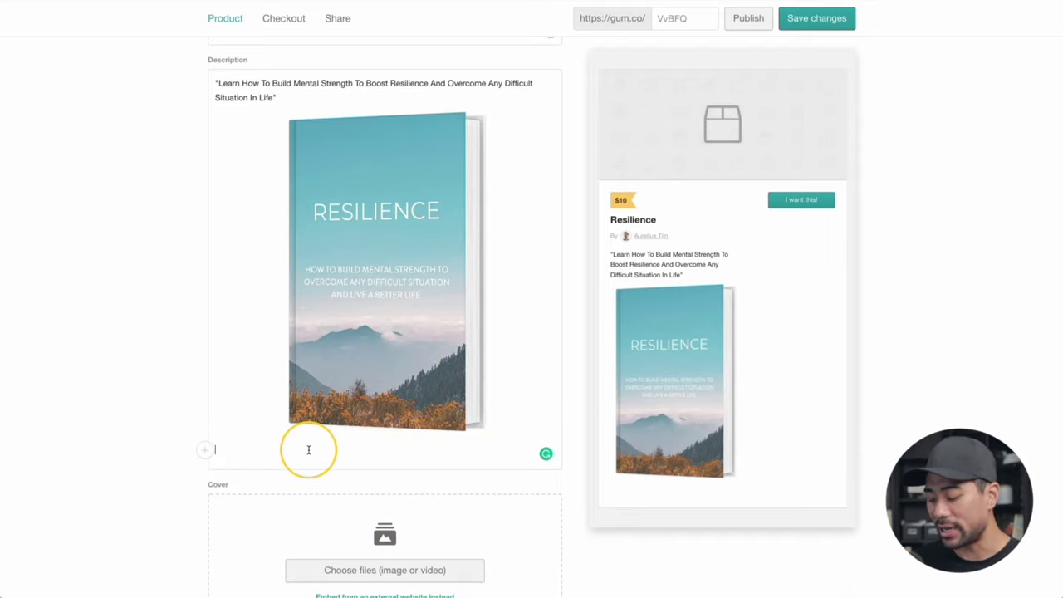
pyautogui.write("Have you ever felt overcome by an adverse situation but not known how to overcome it? Better yet, do you long to bounce back from adverse situations but feel as though you're drowning every time you attempt to do so? Chances are, you answered yes to both questions, and you are not alone.")
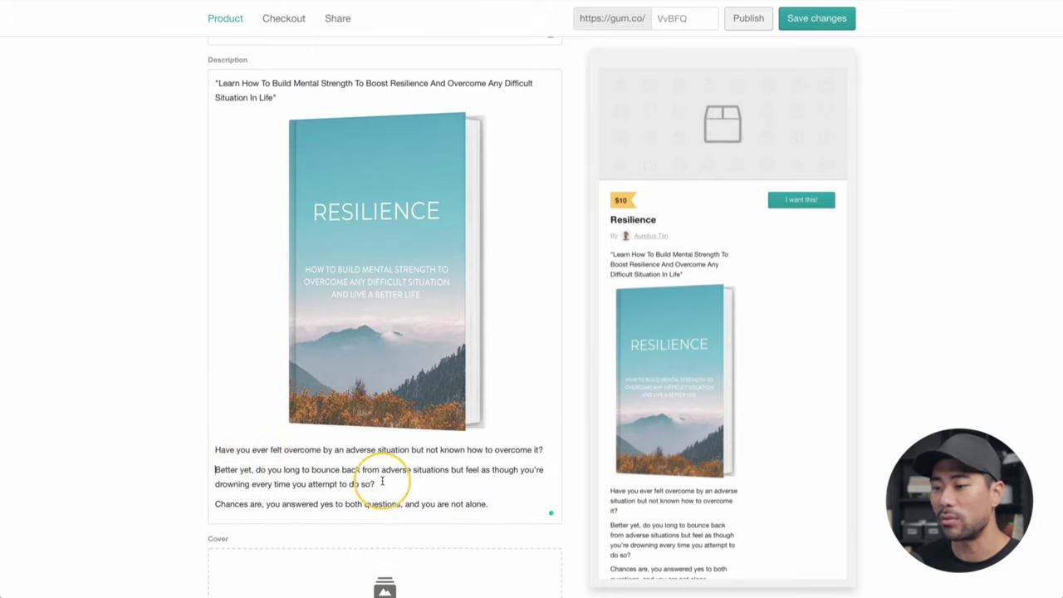
pyautogui.click(490, 503)
pyautogui.press('Return')
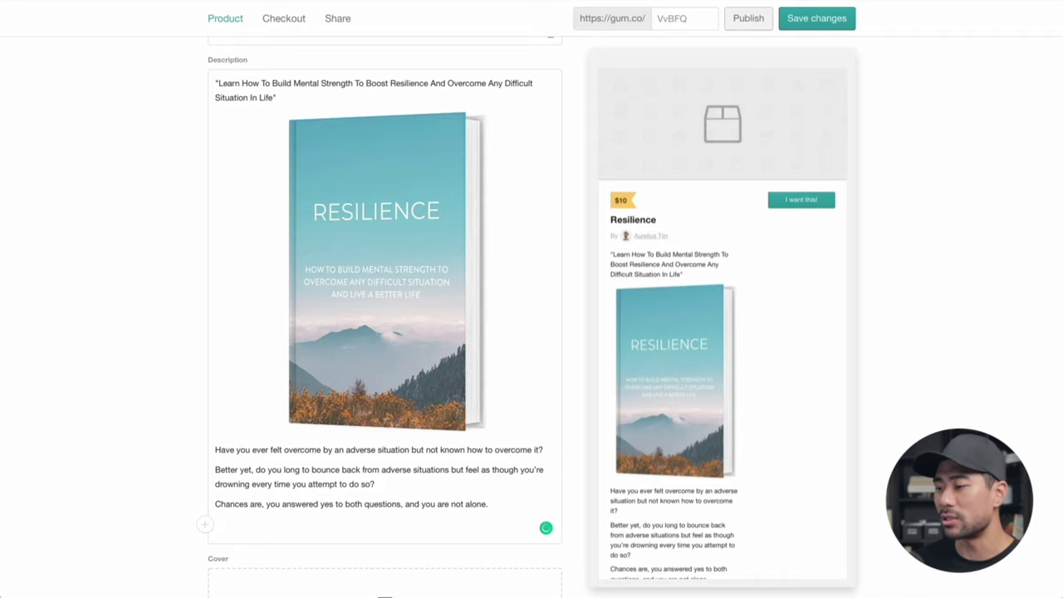
pyautogui.write('- The definition of resilience; - The benefits of resilience; - The 6 main factors of resilience; - Whether you can boost resilience; - Who can benefit from resilience training; - The types of problems resilience can address; - The four main types of resilience; - What is psychological resilience; - What is emotional resilience; - What is physical resilience; - What is community resilience;')
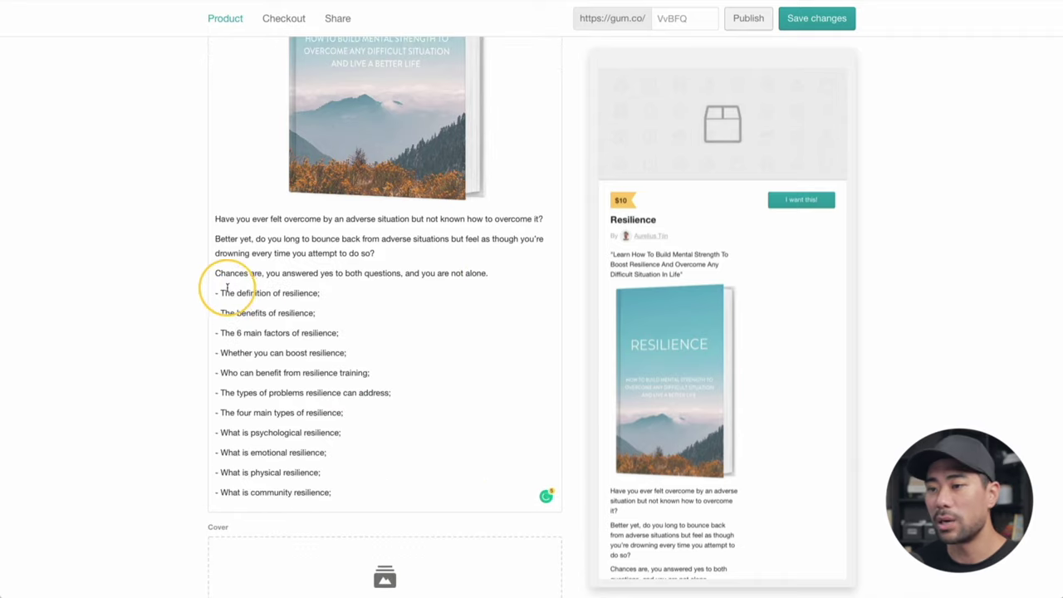
pyautogui.moveTo(220, 293); pyautogui.dragTo(367, 491)
pyautogui.click(367, 491)
pyautogui.scroll(-3, 367, 490)
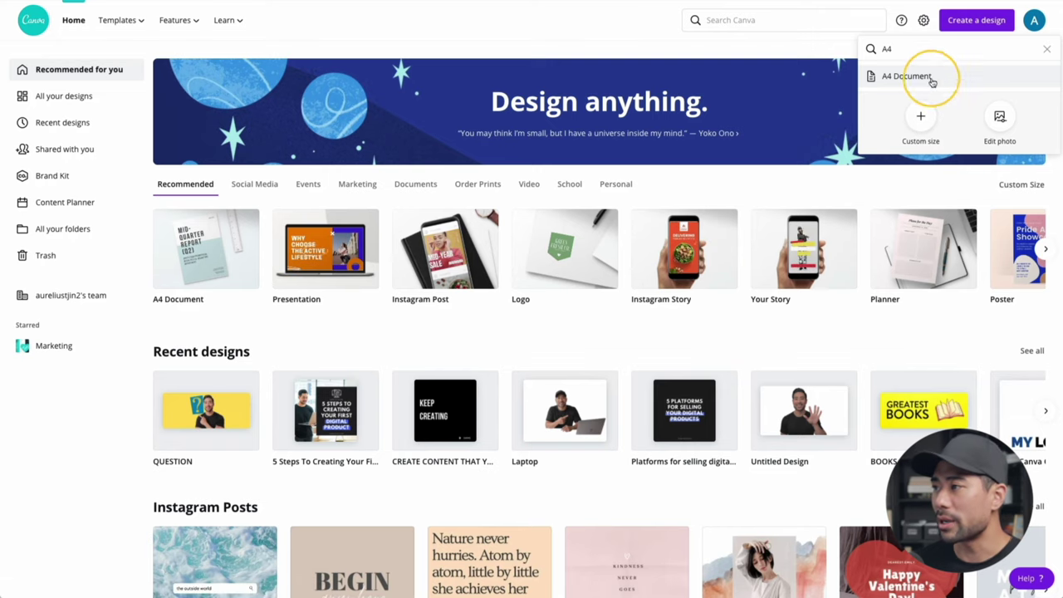
# Switch to Canva and create a new custom-size design of 1000 x 400 px for the product cover.
pyautogui.click(826, 58)
pyautogui.click(963, 22)
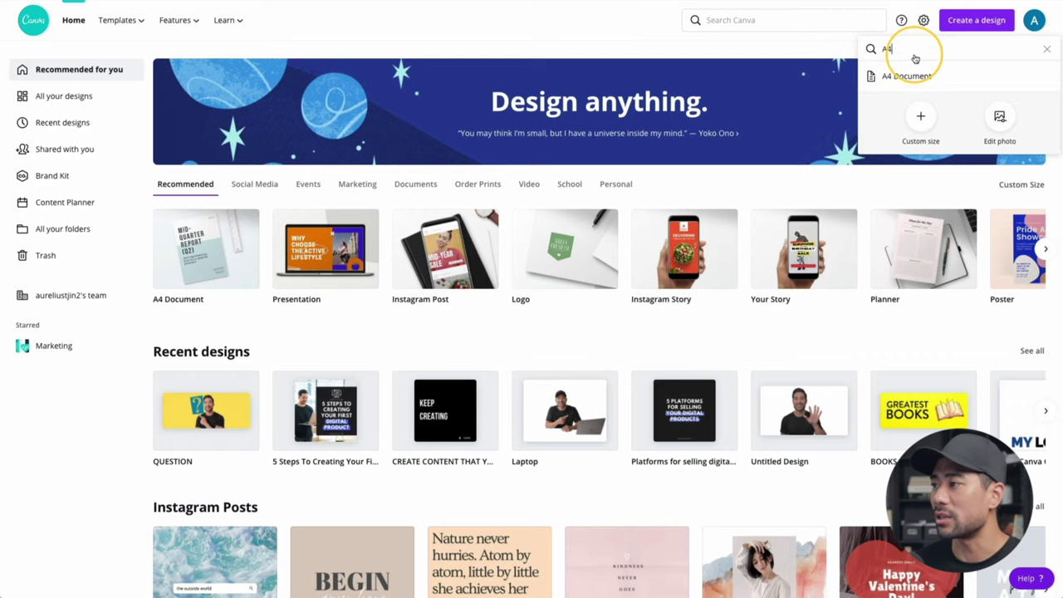
pyautogui.click(1046, 49)
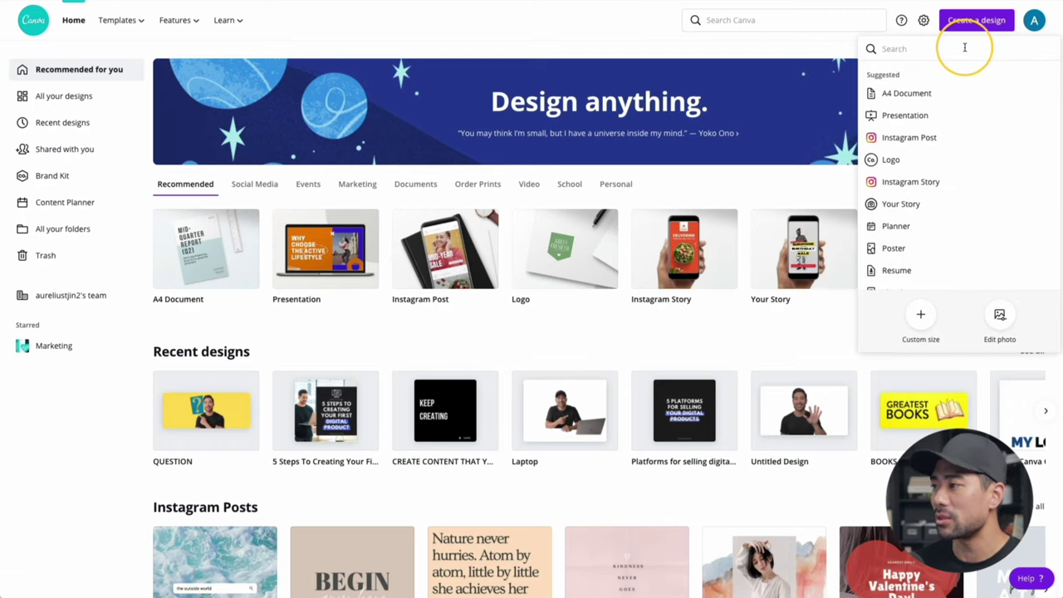
pyautogui.click(920, 319)
pyautogui.write('1000')
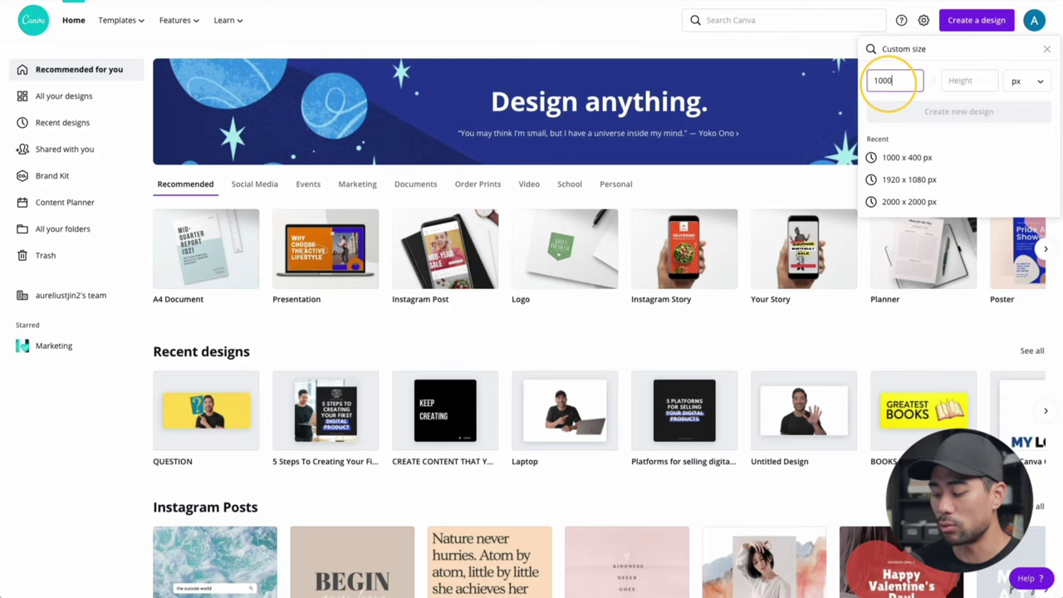
pyautogui.press('Tab')
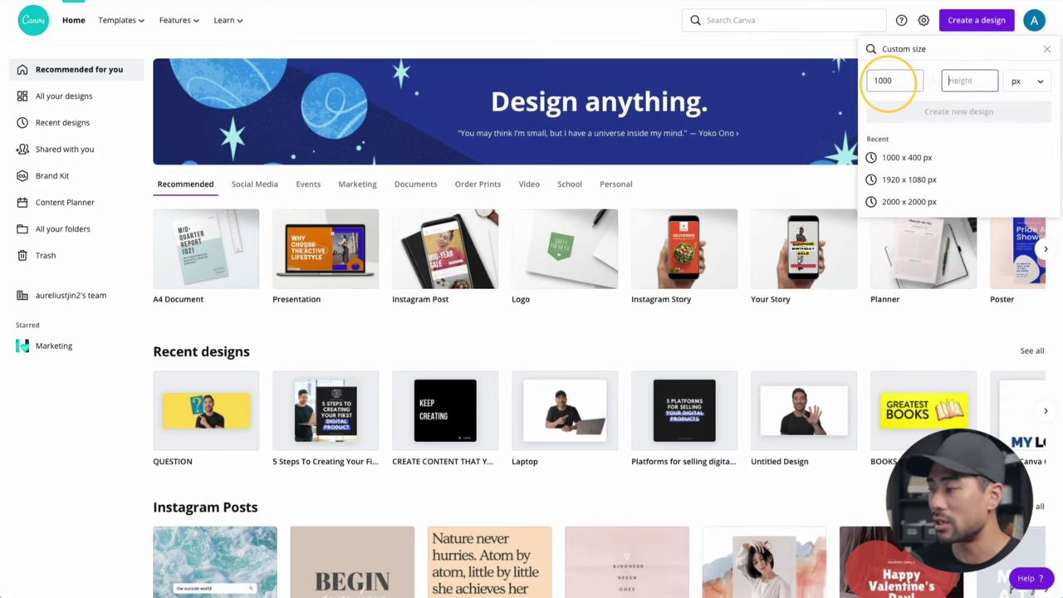
pyautogui.write('400')
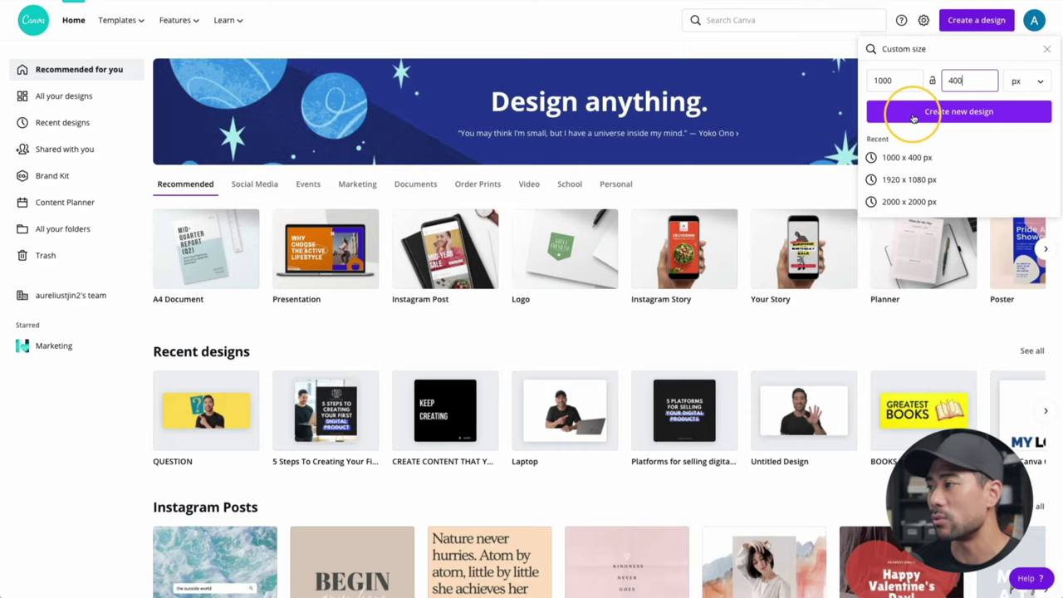
pyautogui.click(913, 118)
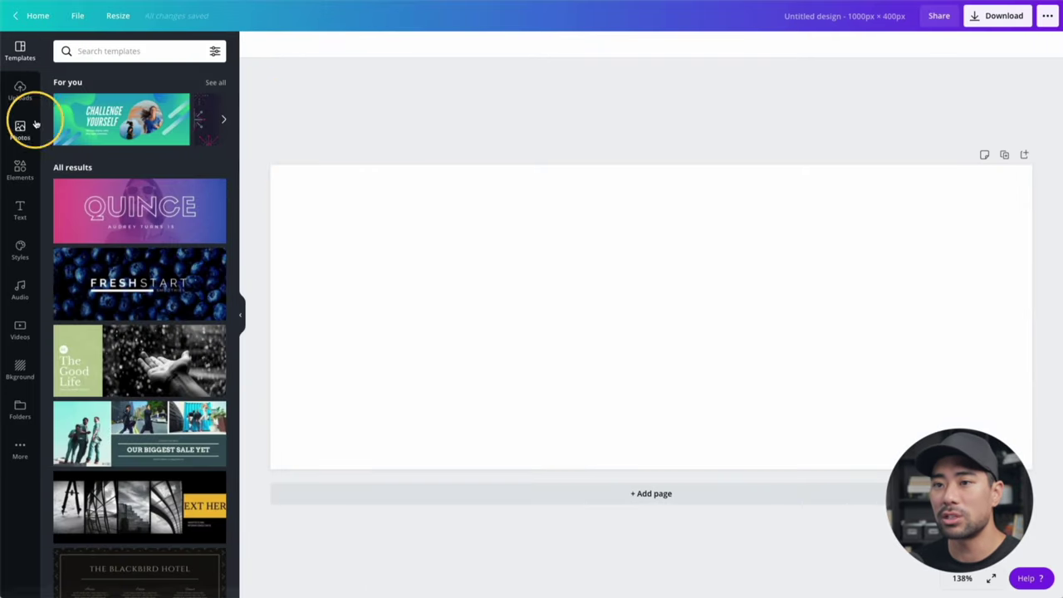
# Fill the blank banner's background with the default blue colour.
pyautogui.click(446, 260)
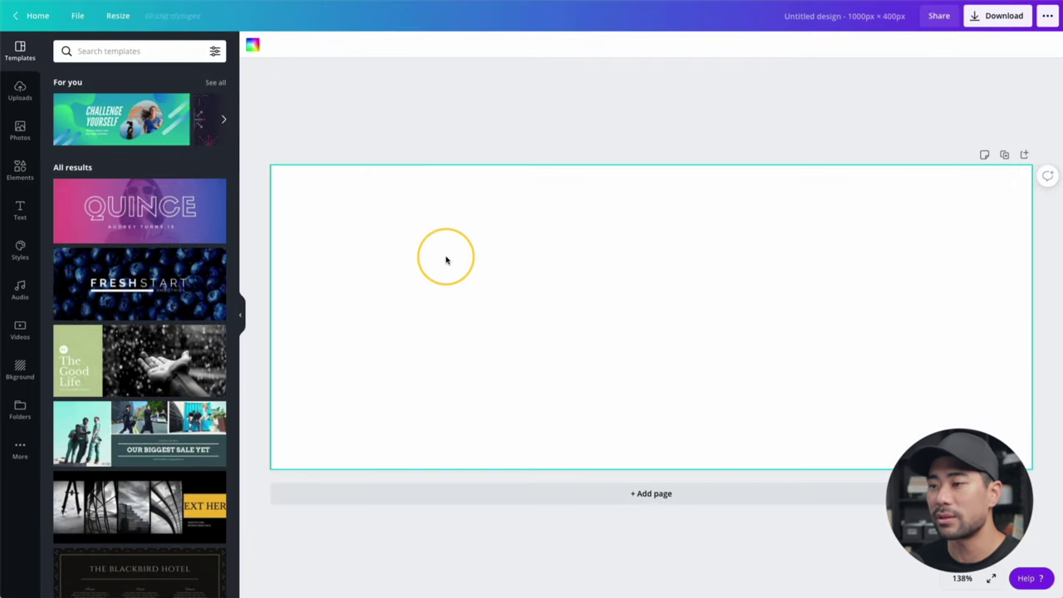
pyautogui.click(253, 45)
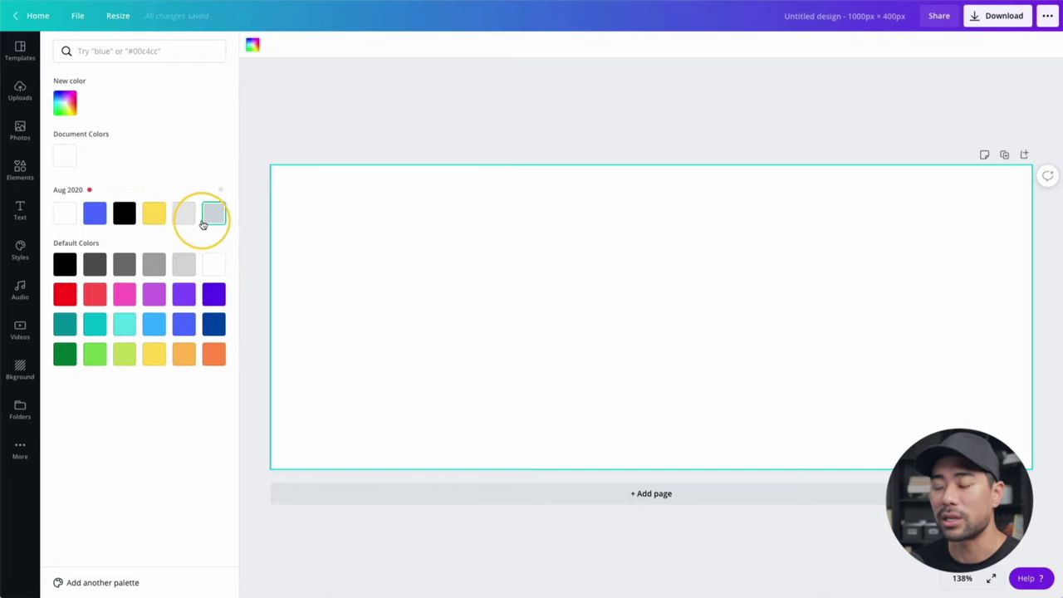
pyautogui.click(184, 324)
# Copy the RESILIENCE title from the ebook's cover page, paste it into the blue banner, and move it to the centre.
pyautogui.click(583, 137)
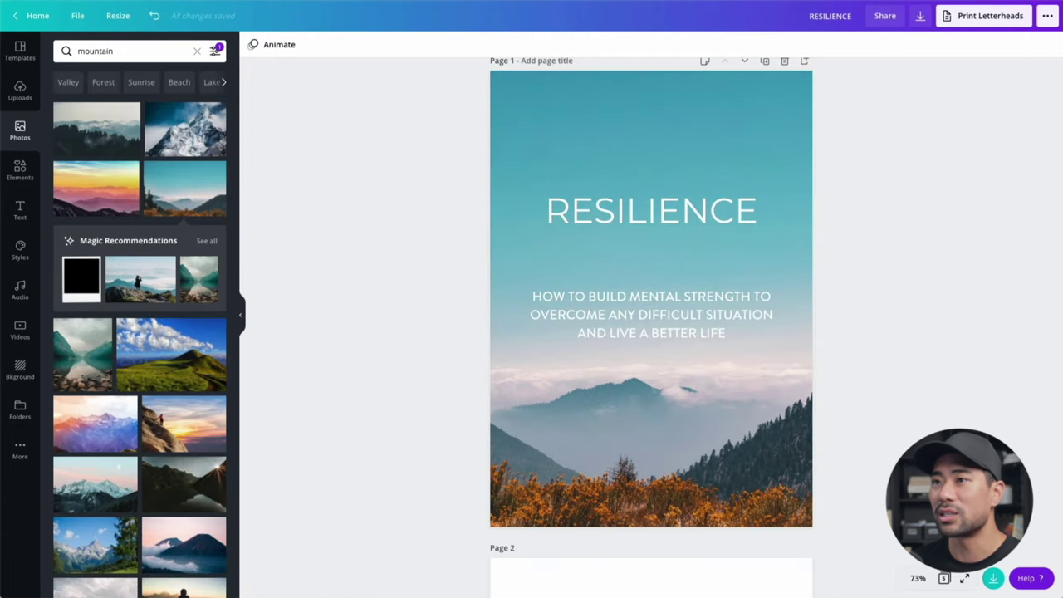
pyautogui.click(633, 214)
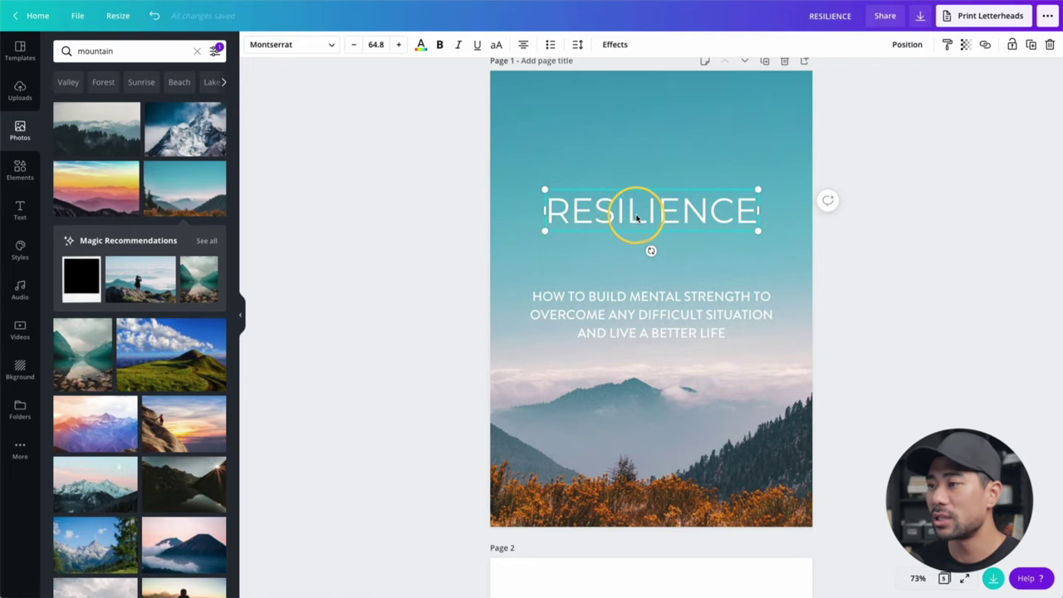
pyautogui.click(628, 168)
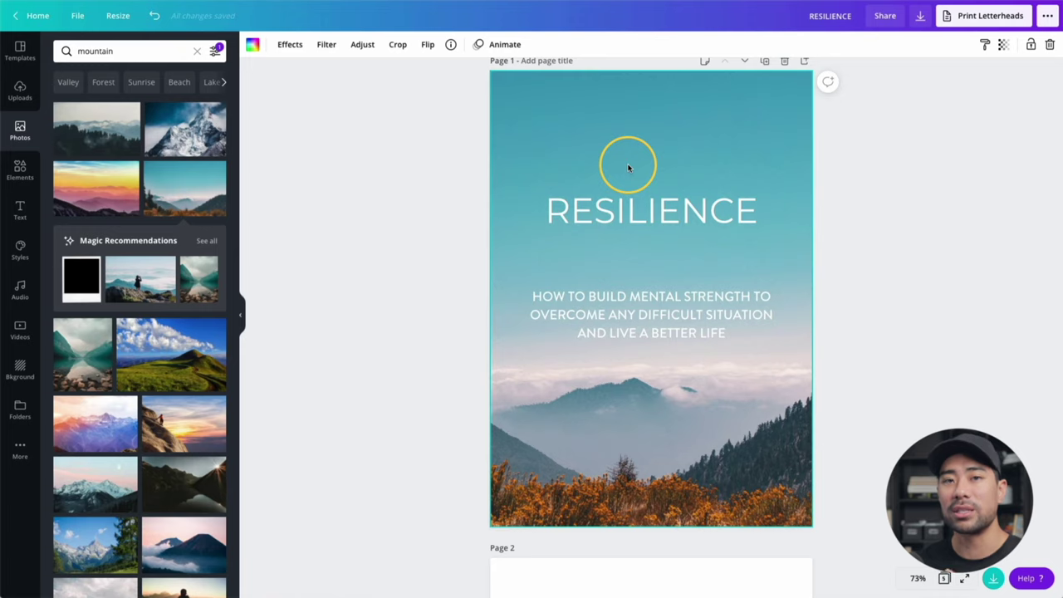
pyautogui.click(614, 214)
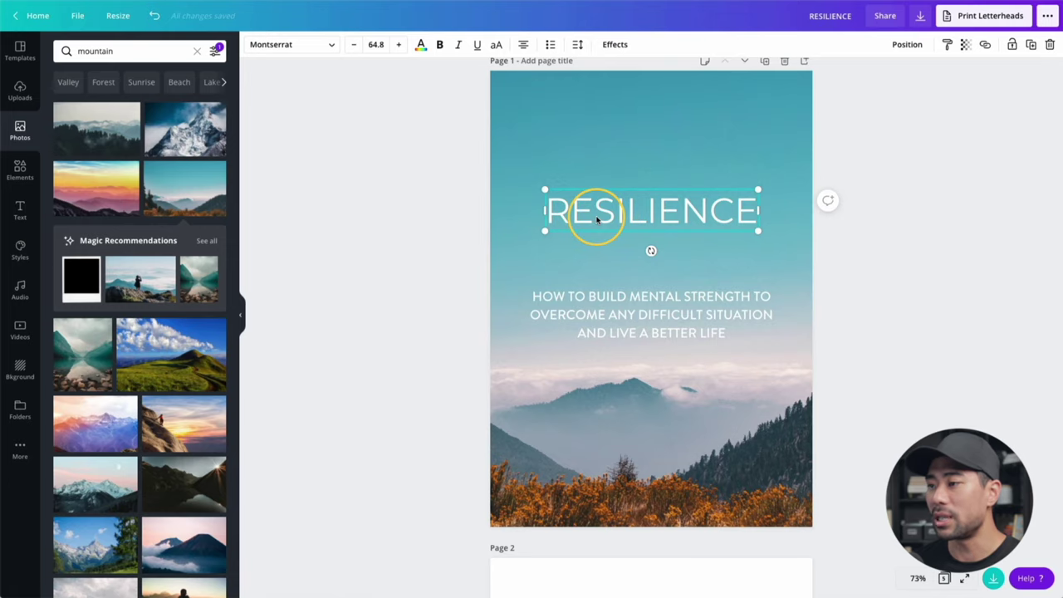
pyautogui.rightClick(596, 221)
pyautogui.click(630, 235)
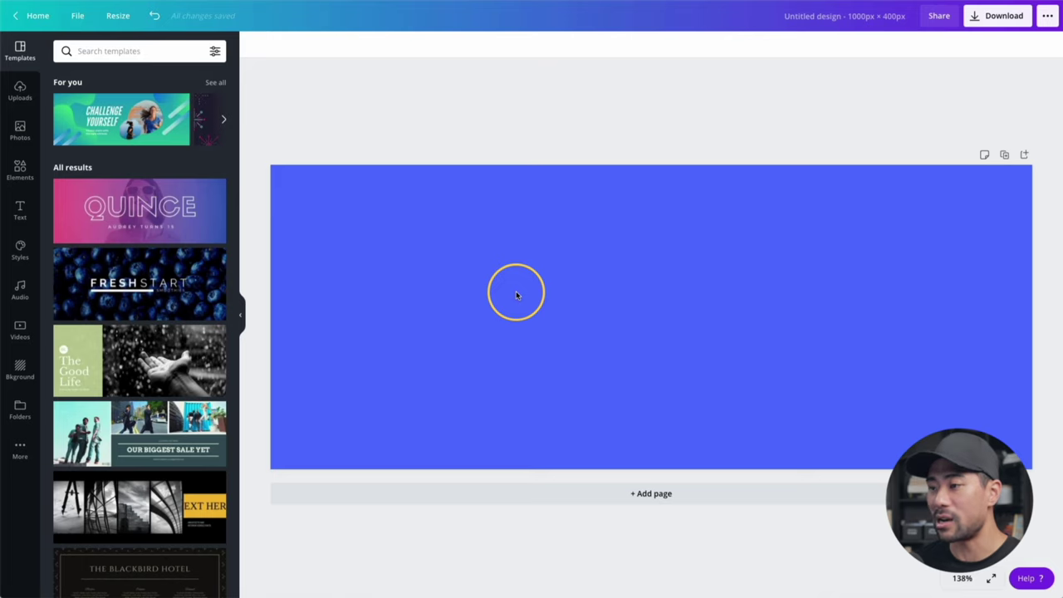
pyautogui.rightClick(516, 295)
pyautogui.click(553, 331)
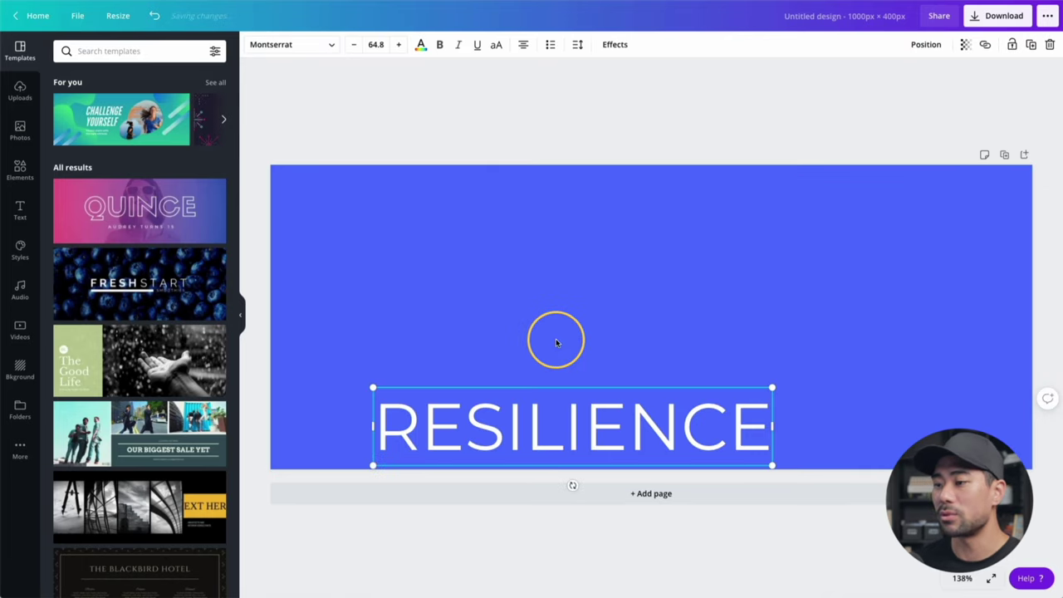
pyautogui.moveTo(550, 393); pyautogui.dragTo(624, 311)
pyautogui.click(645, 261)
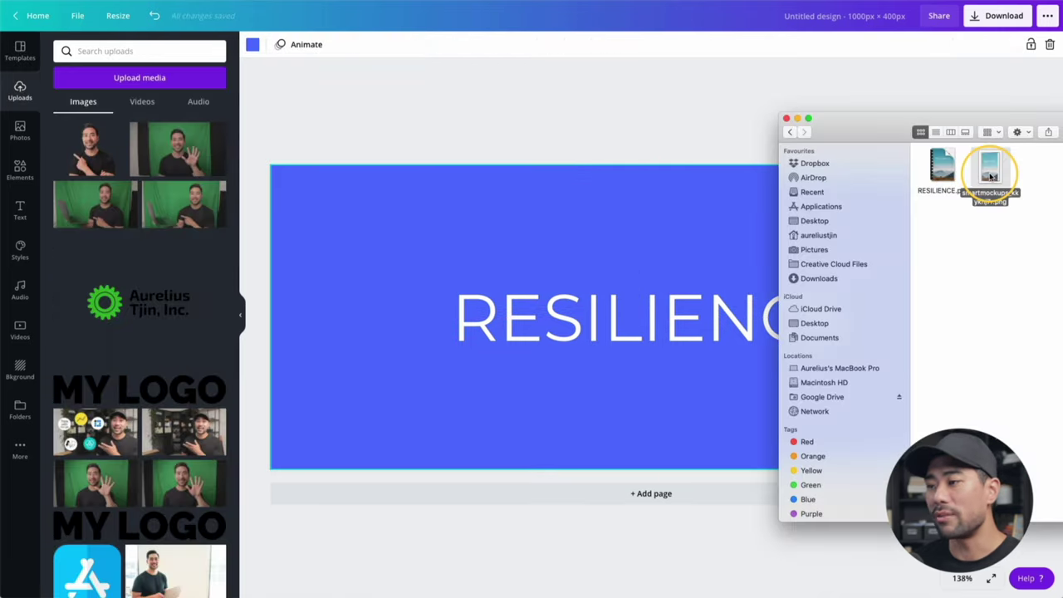
# Add the smartmockups PNG from the My Ebook folder to the right of the title, reduce the title to about 59.1, and balance both on the banner.
pyautogui.moveTo(974, 176); pyautogui.dragTo(579, 336)
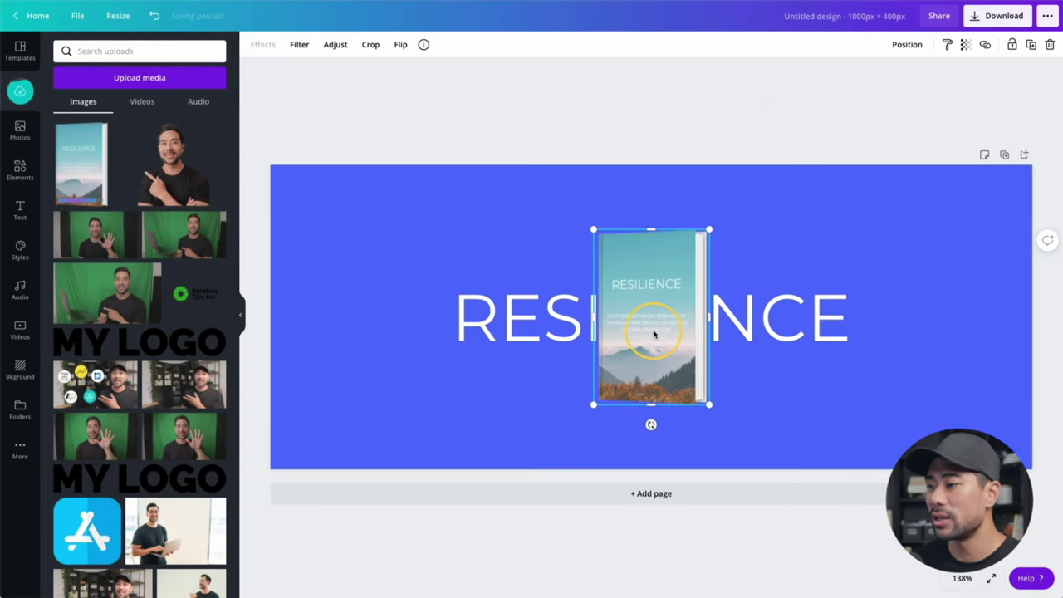
pyautogui.moveTo(653, 333); pyautogui.dragTo(824, 333)
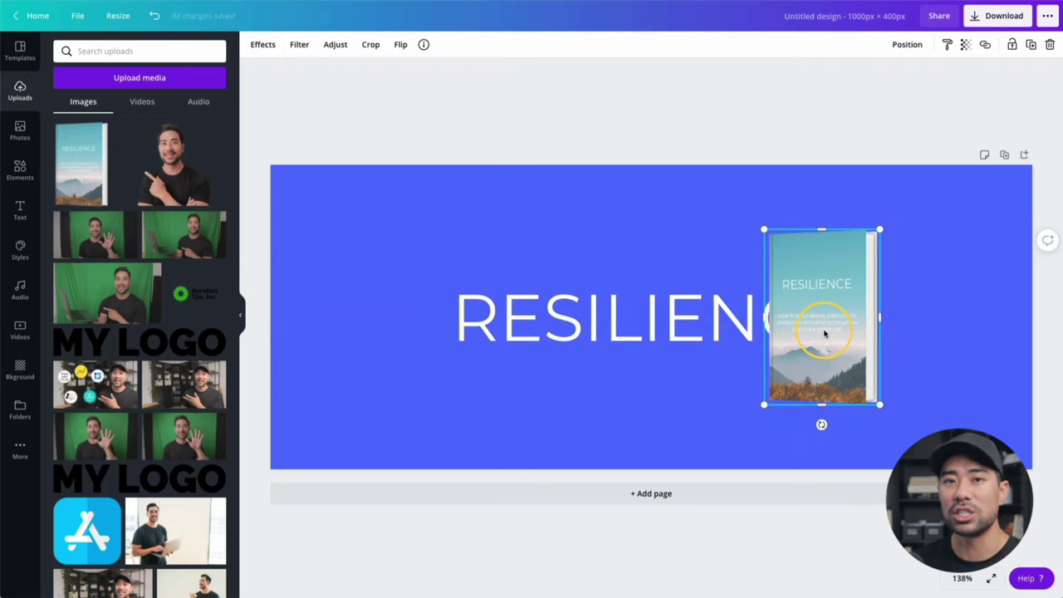
pyautogui.moveTo(819, 323); pyautogui.dragTo(796, 345)
pyautogui.click(747, 332)
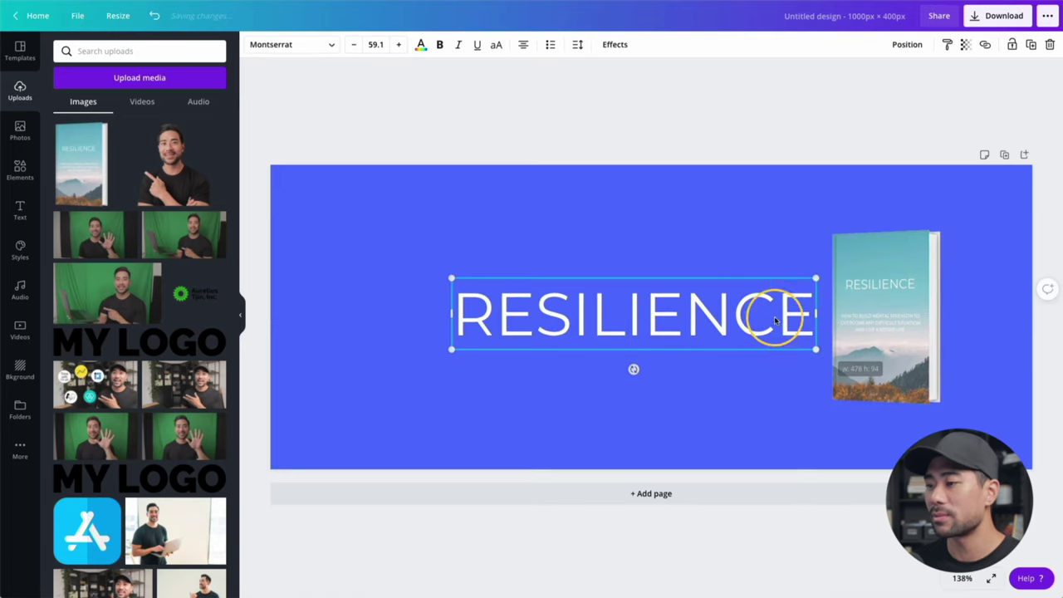
pyautogui.moveTo(748, 302); pyautogui.dragTo(692, 303)
pyautogui.moveTo(863, 297); pyautogui.dragTo(823, 300)
pyautogui.click(712, 377)
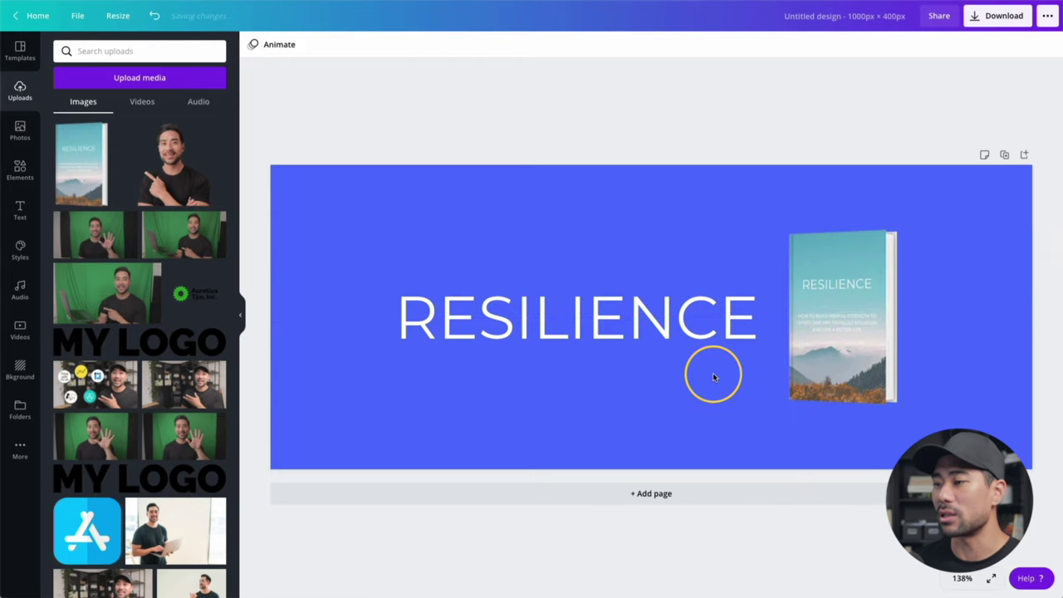
pyautogui.click(681, 397)
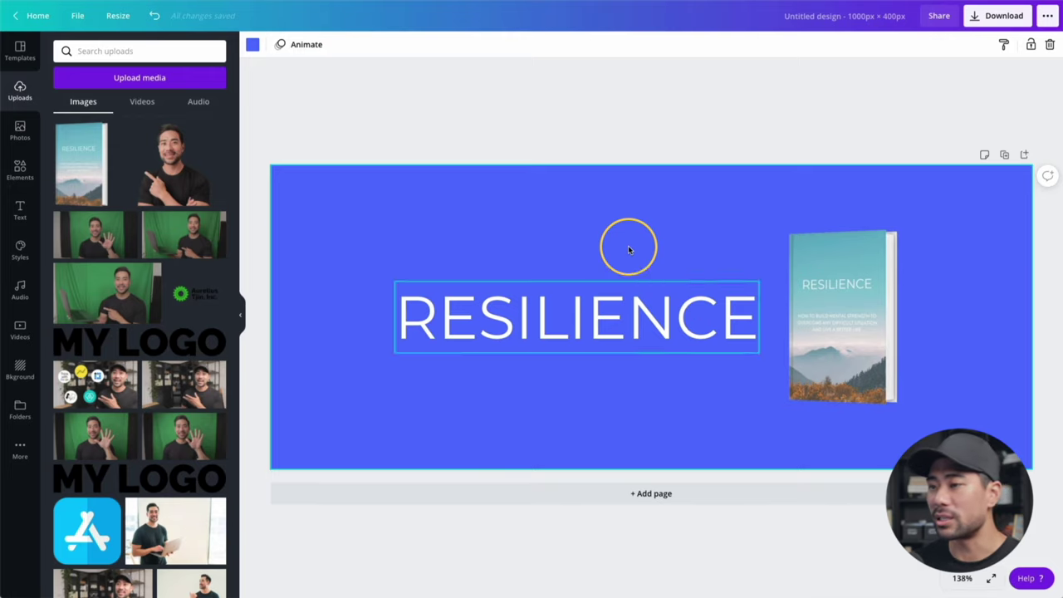
# Download the finished banner as a PNG at size 1, saved as cover.png in the My Ebook folder.
pyautogui.click(785, 121)
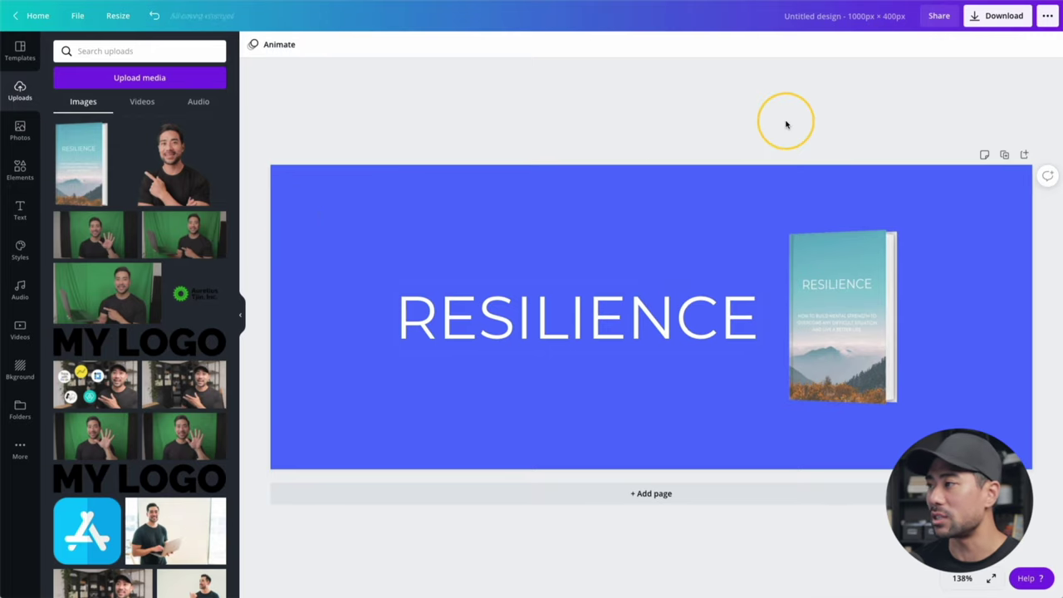
pyautogui.click(986, 23)
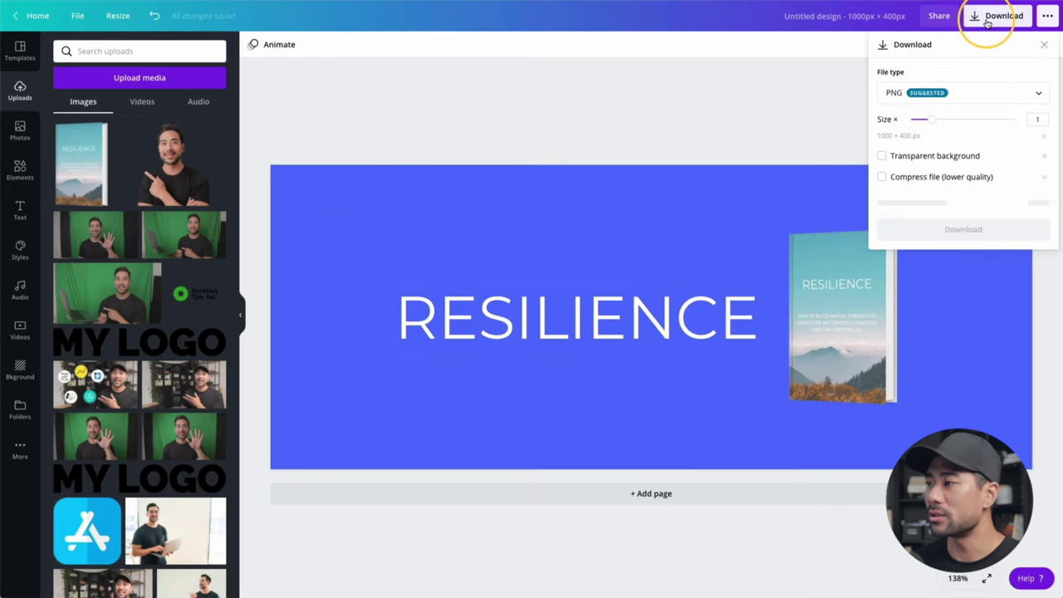
pyautogui.click(962, 205)
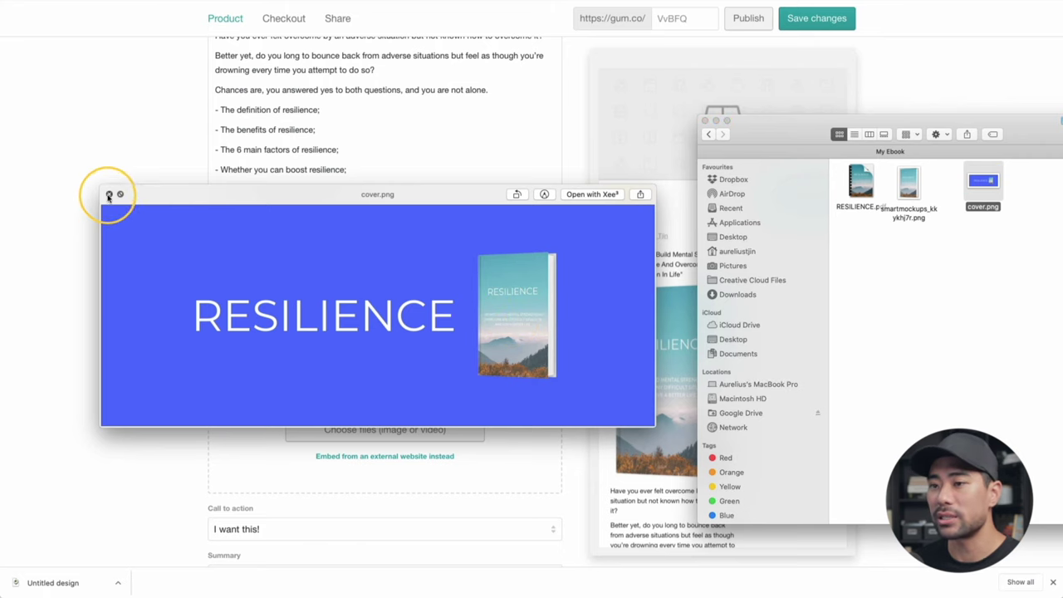
# Close the image preview and upload cover.png from the My Ebook folder as the product's cover.
pyautogui.click(109, 194)
pyautogui.click(166, 308)
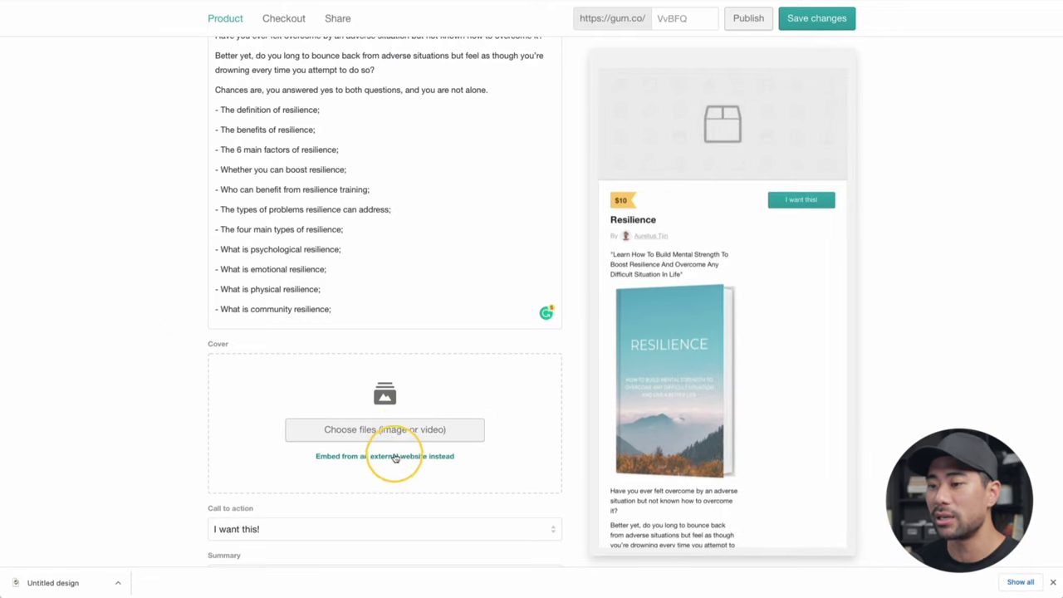
pyautogui.click(387, 429)
pyautogui.click(429, 27)
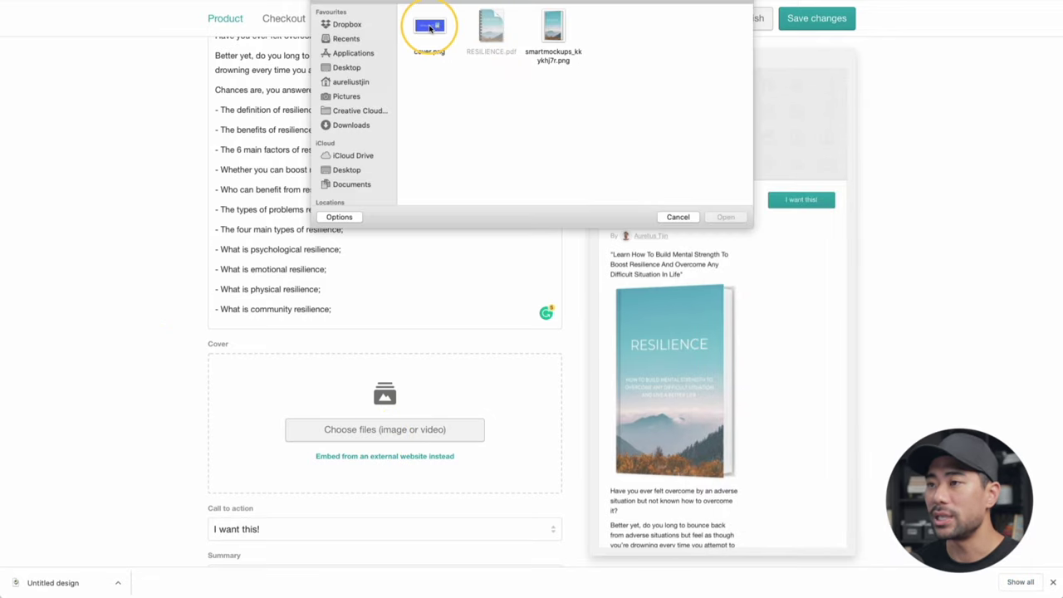
pyautogui.click(719, 216)
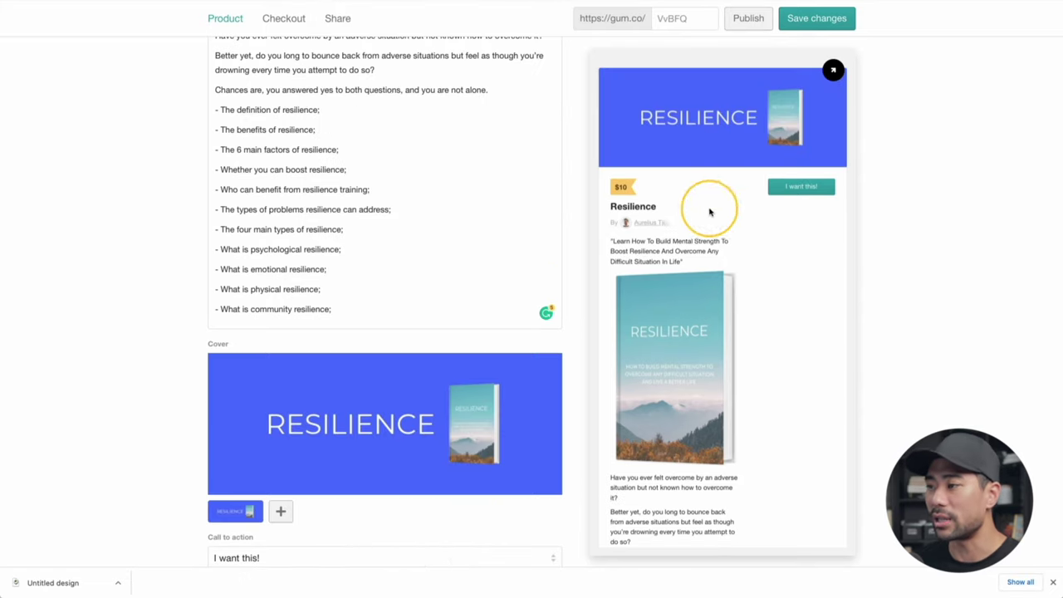
# Set the product's call to action to "Buy this" and its summary to "Here's what you'll get:".
pyautogui.scroll(-5, 463, 396)
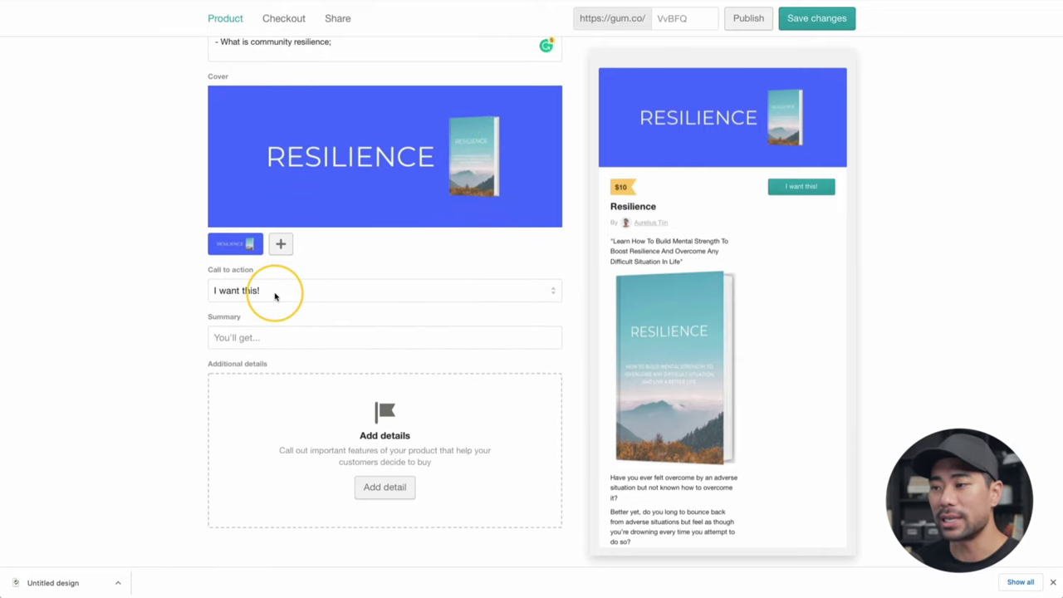
pyautogui.click(275, 296)
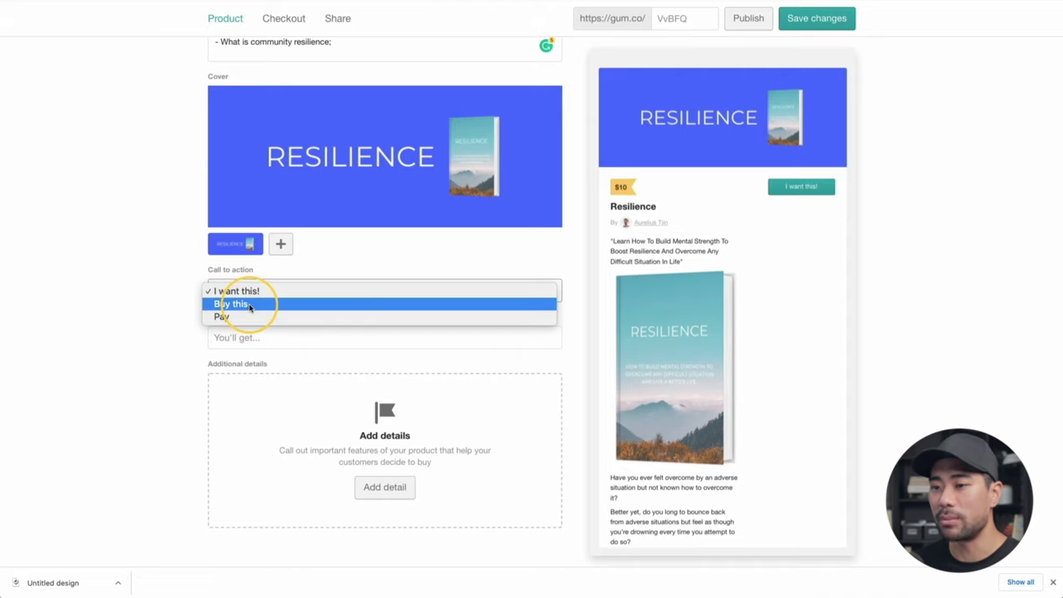
pyautogui.click(249, 306)
pyautogui.click(297, 337)
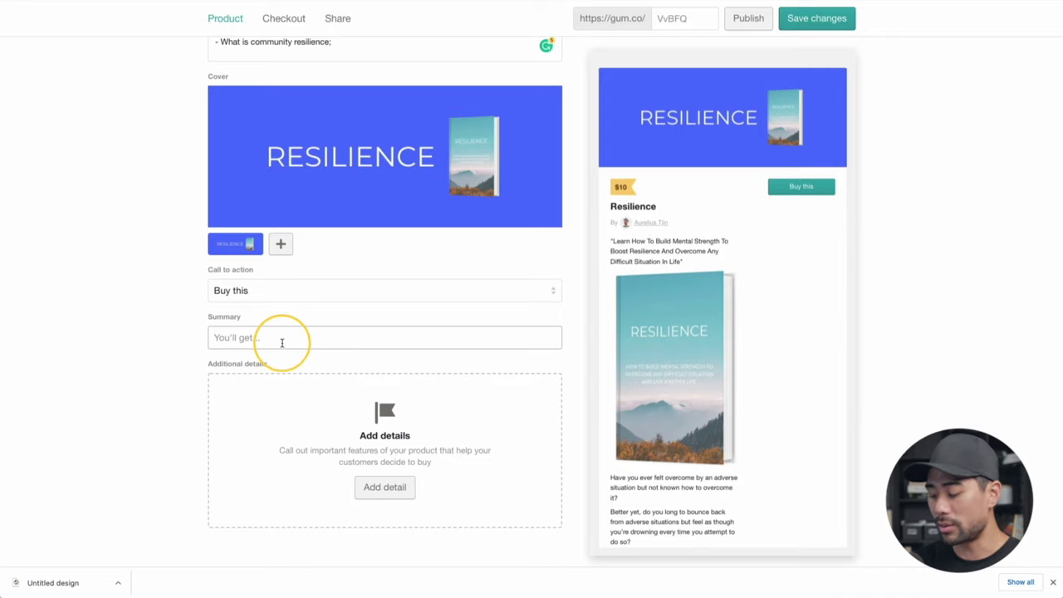
pyautogui.write("what you'll get:")
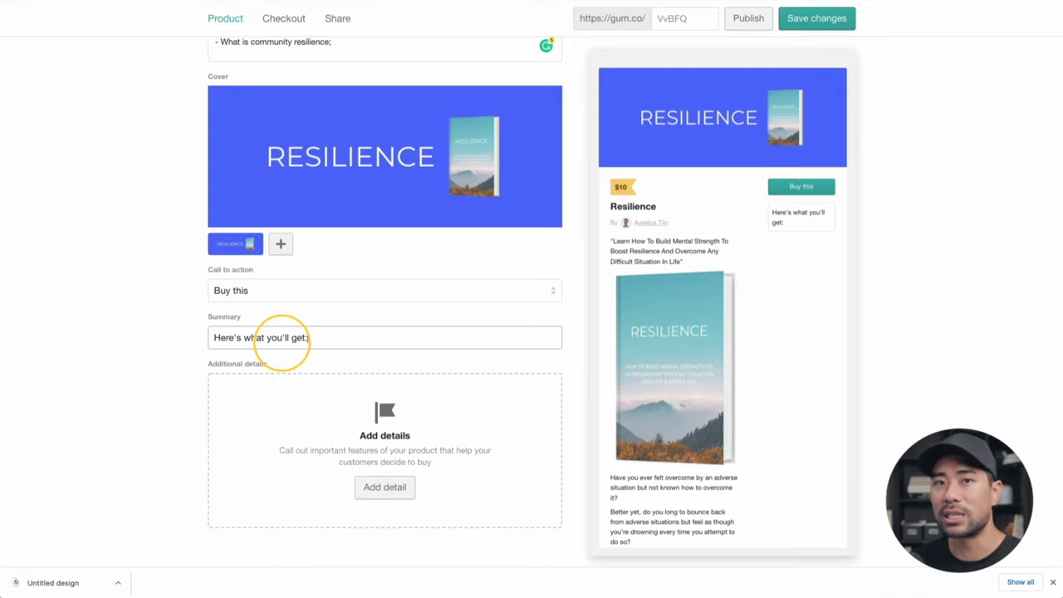
# Add three additional details with the attributes Ebook, Checklist and Mindmap, leaving their values empty.
pyautogui.click(386, 489)
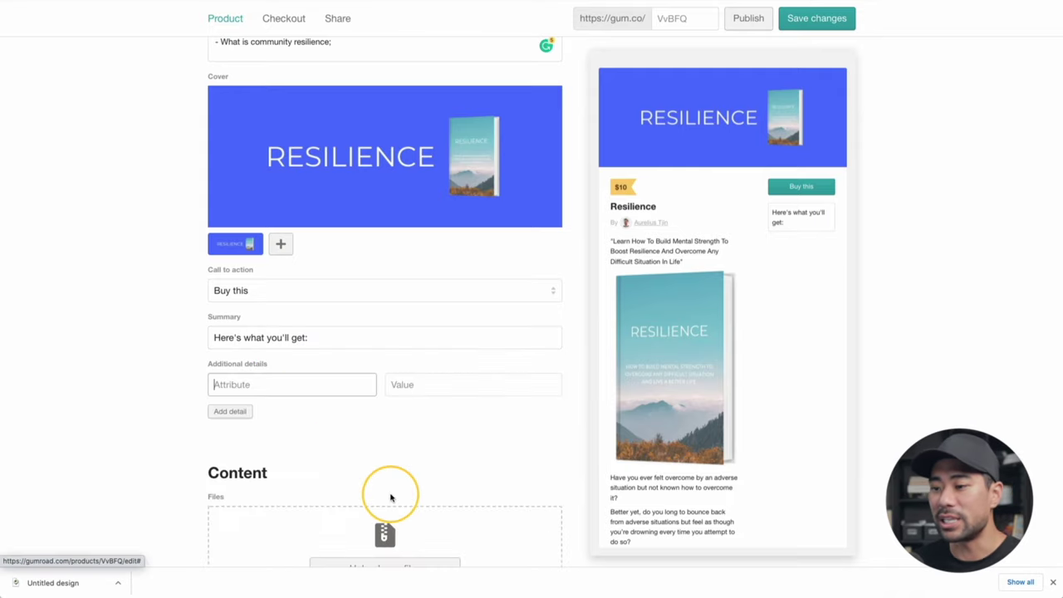
pyautogui.click(285, 387)
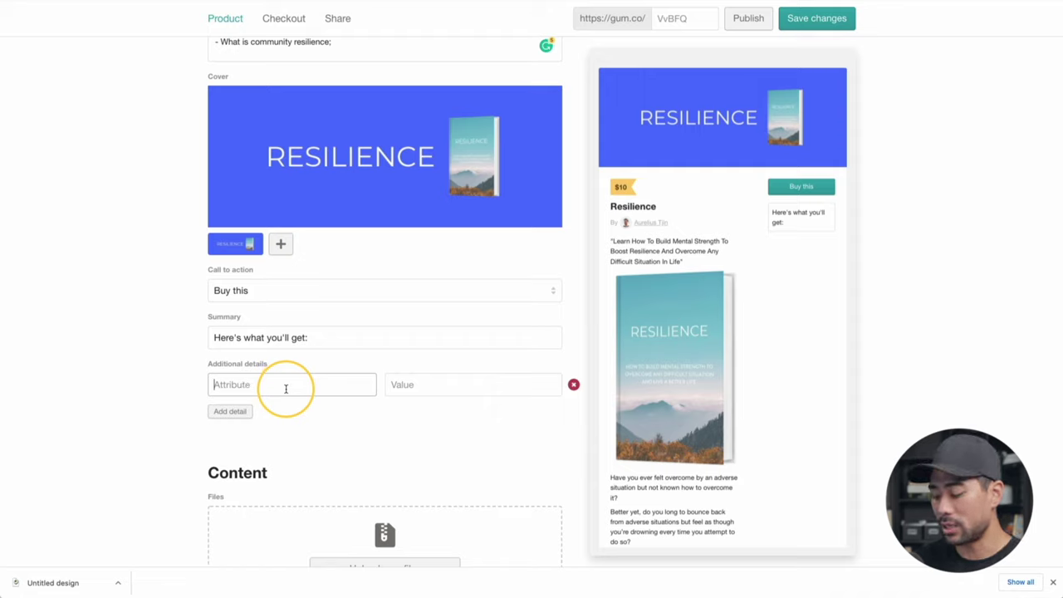
pyautogui.write('Ebook')
pyautogui.click(415, 385)
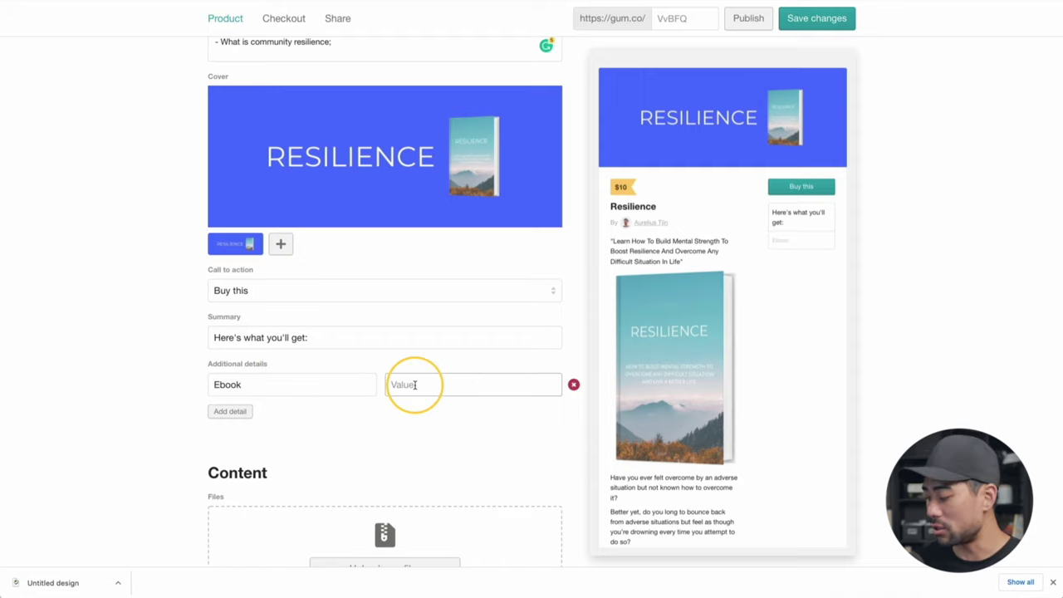
pyautogui.click(232, 410)
pyautogui.write('Che')
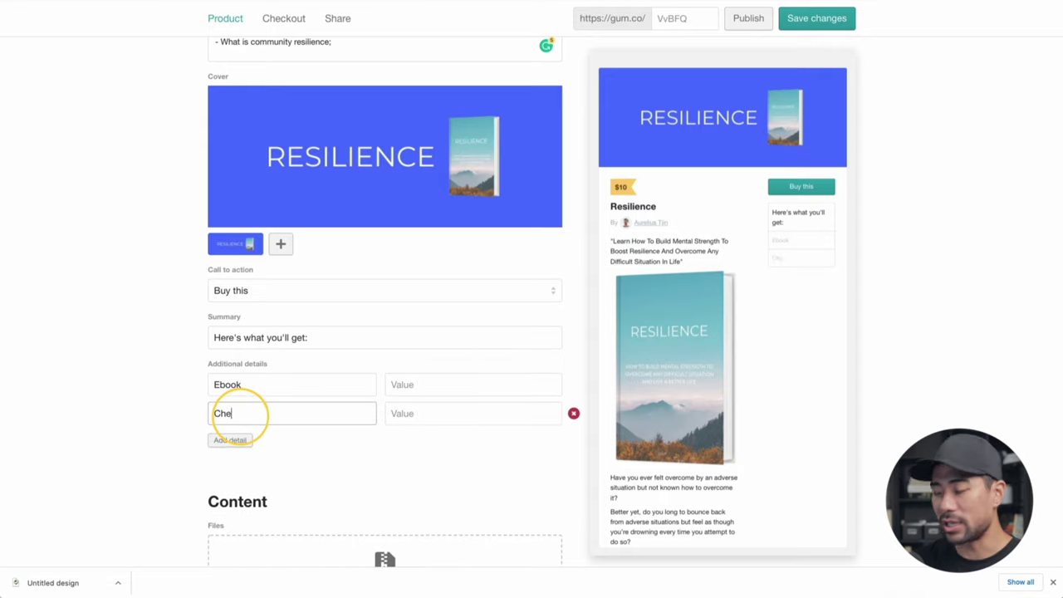
pyautogui.write('cklist')
pyautogui.click(231, 440)
pyautogui.write('M')
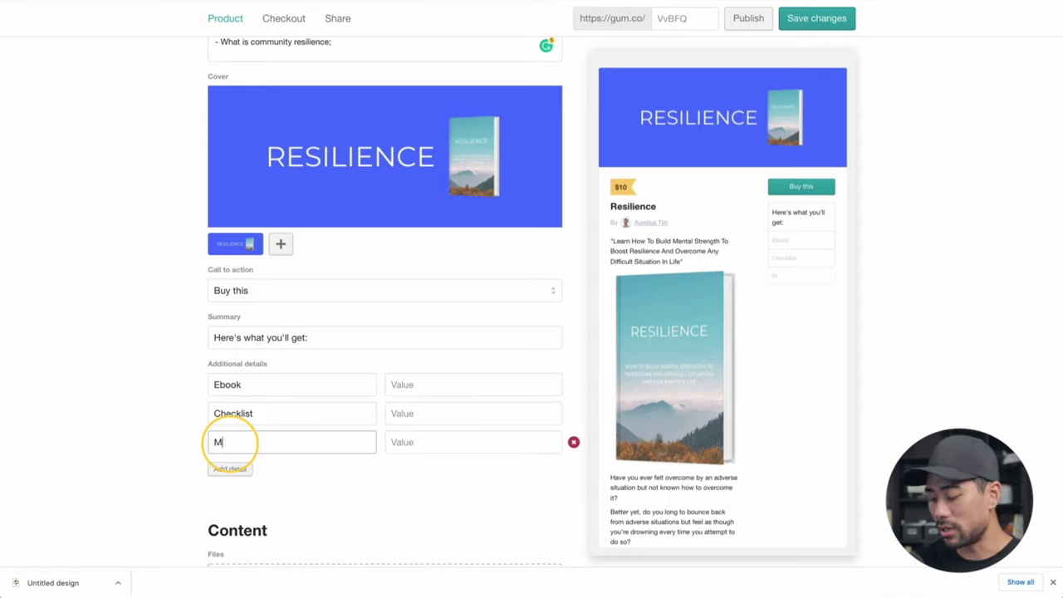
pyautogui.write('indmap')
pyautogui.click(130, 460)
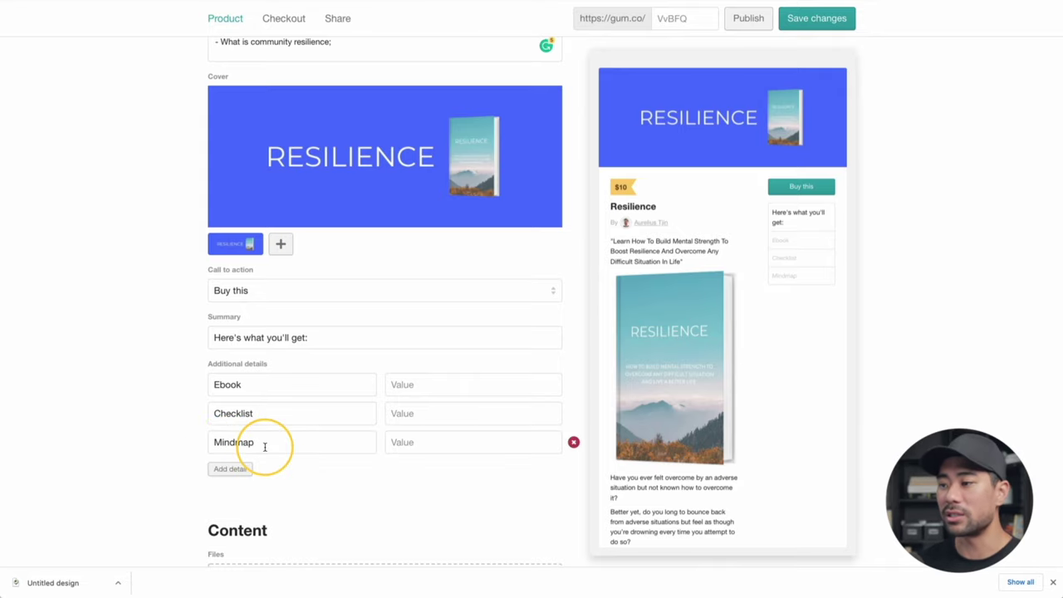
# Upload RESILIENCE.pdf from the computer as the product's content file.
pyautogui.scroll(-3, 130, 451)
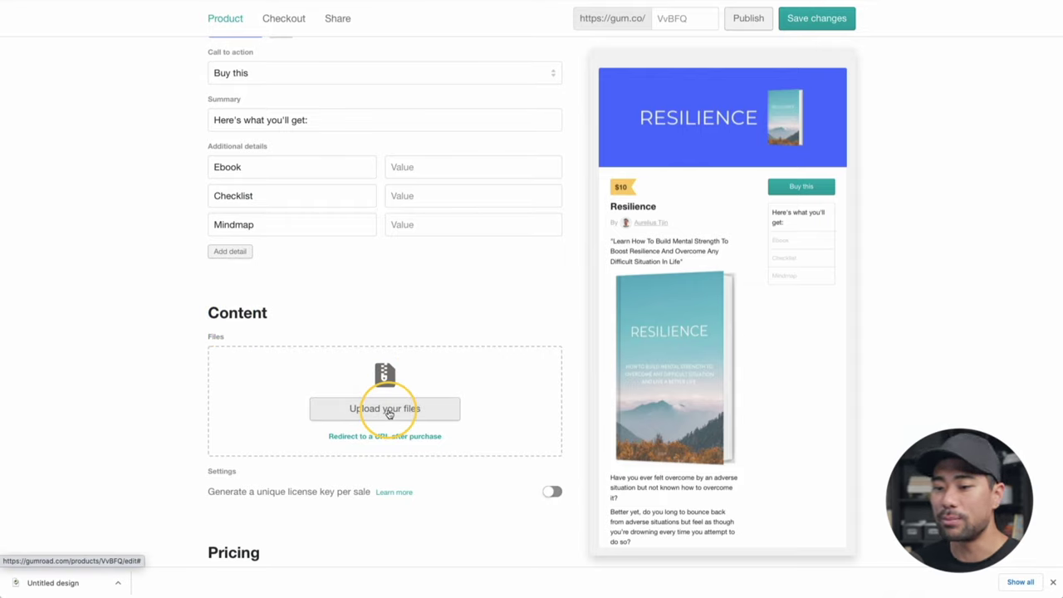
pyautogui.click(333, 415)
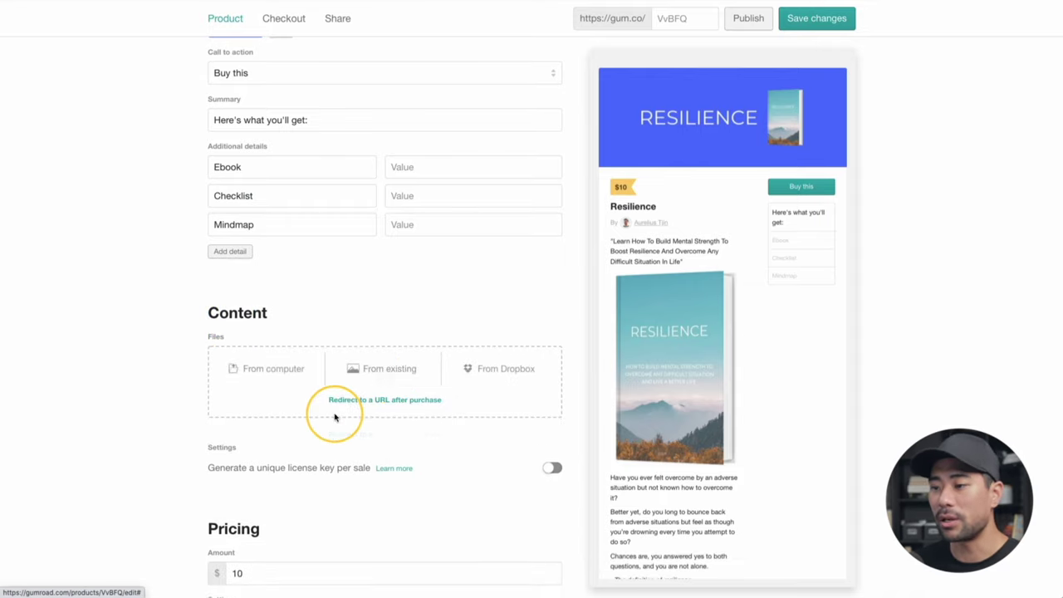
pyautogui.click(265, 371)
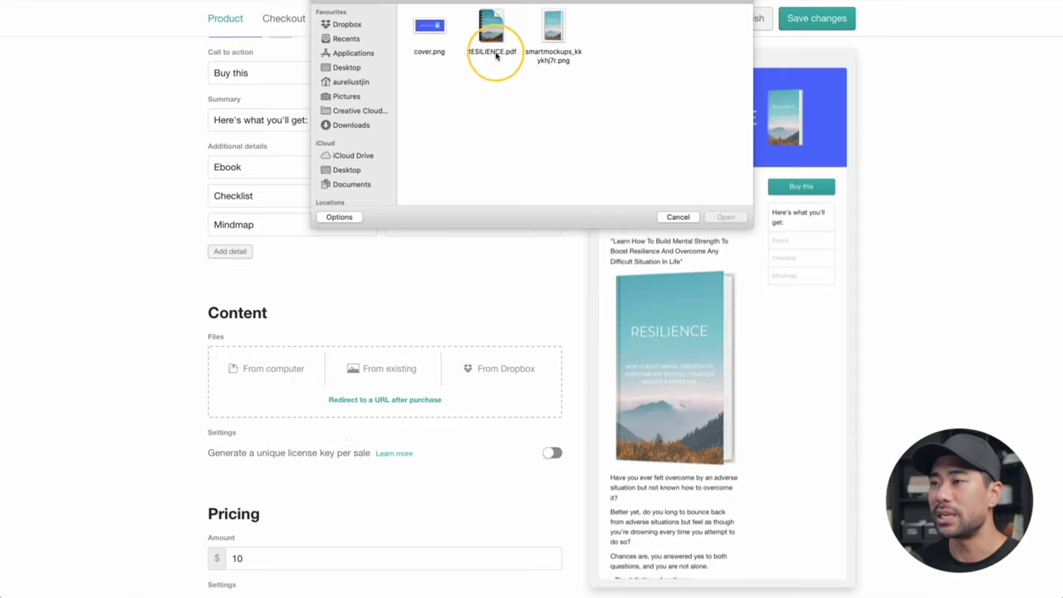
pyautogui.click(491, 37)
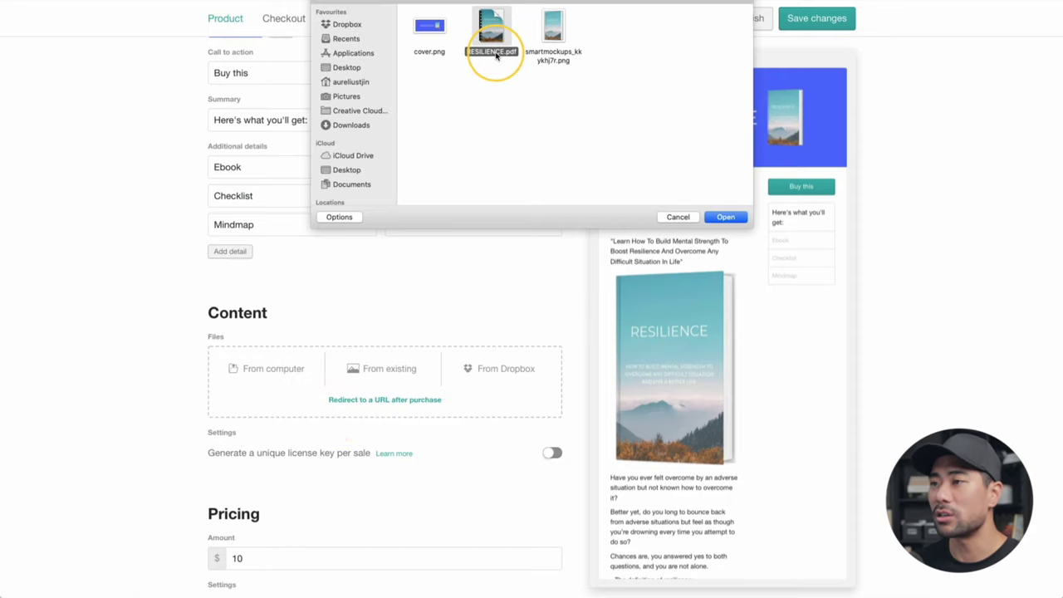
pyautogui.click(725, 217)
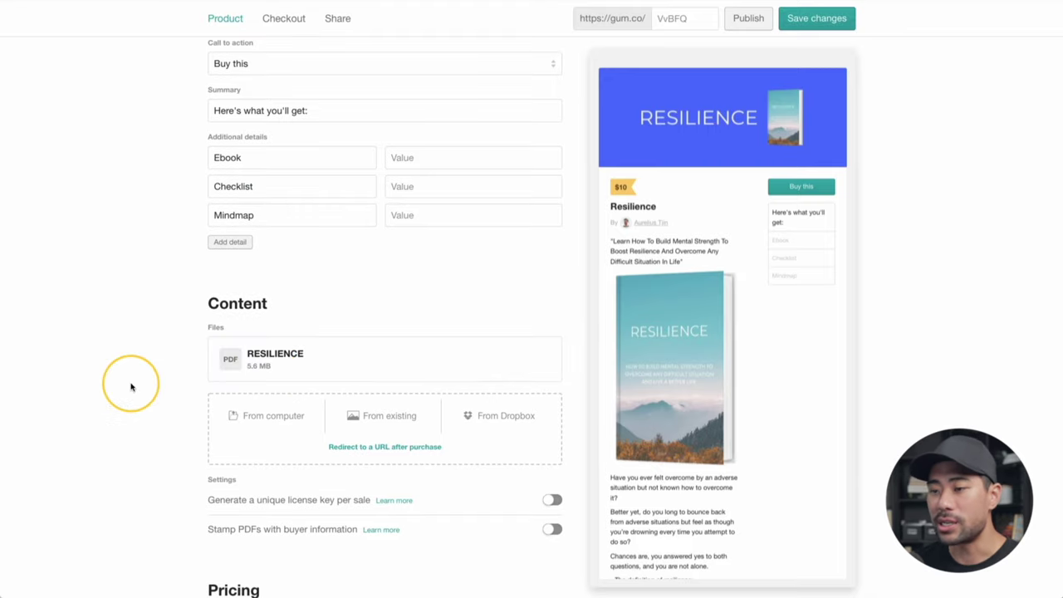
# Switch stamping PDFs with buyer information on and back off in the content settings.
pyautogui.scroll(-4, 195, 405)
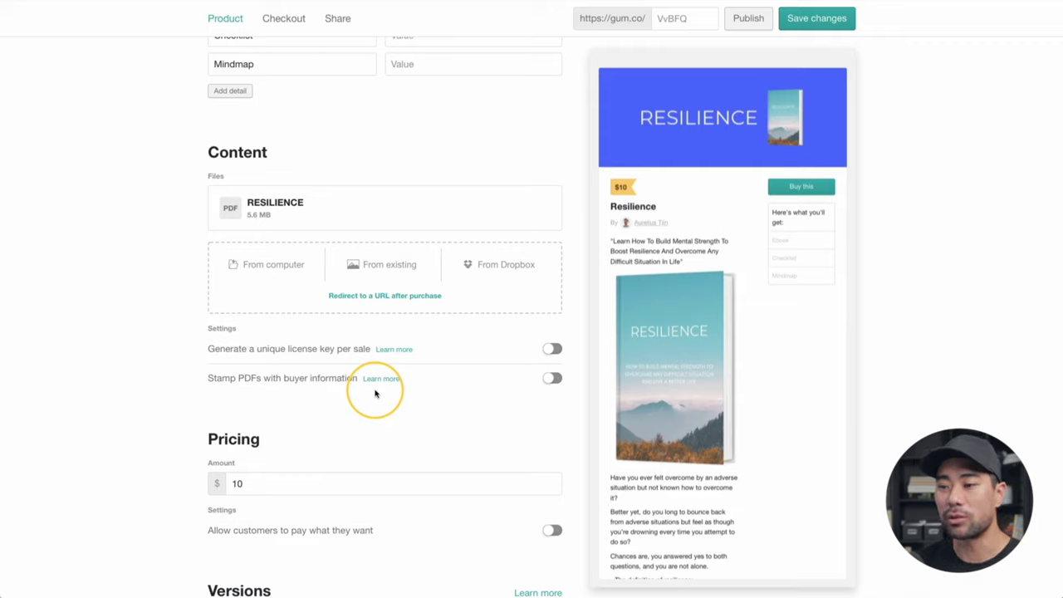
pyautogui.click(551, 378)
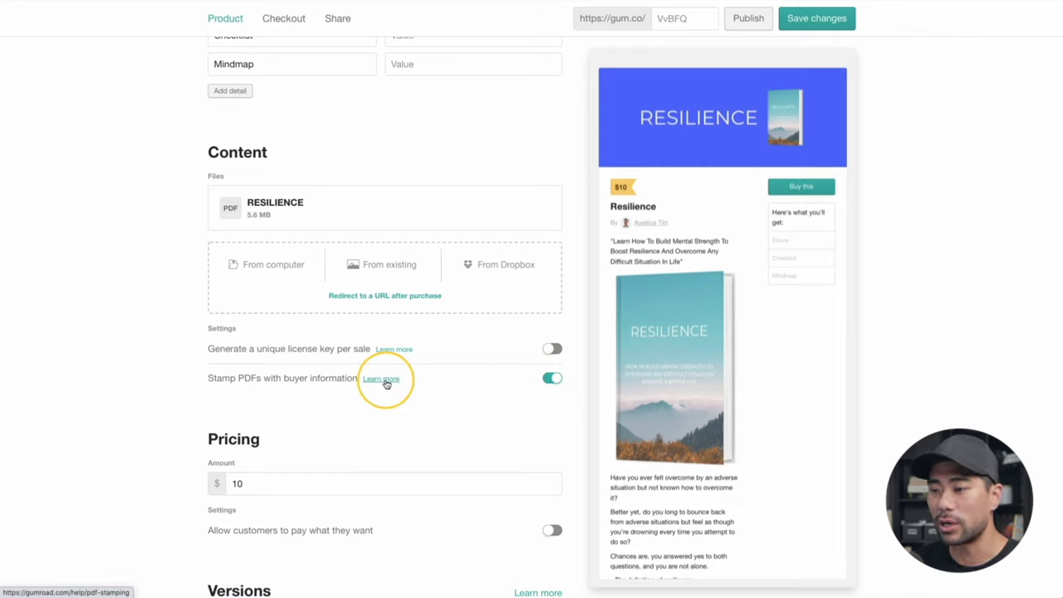
pyautogui.scroll(-3, 384, 381)
pyautogui.click(551, 229)
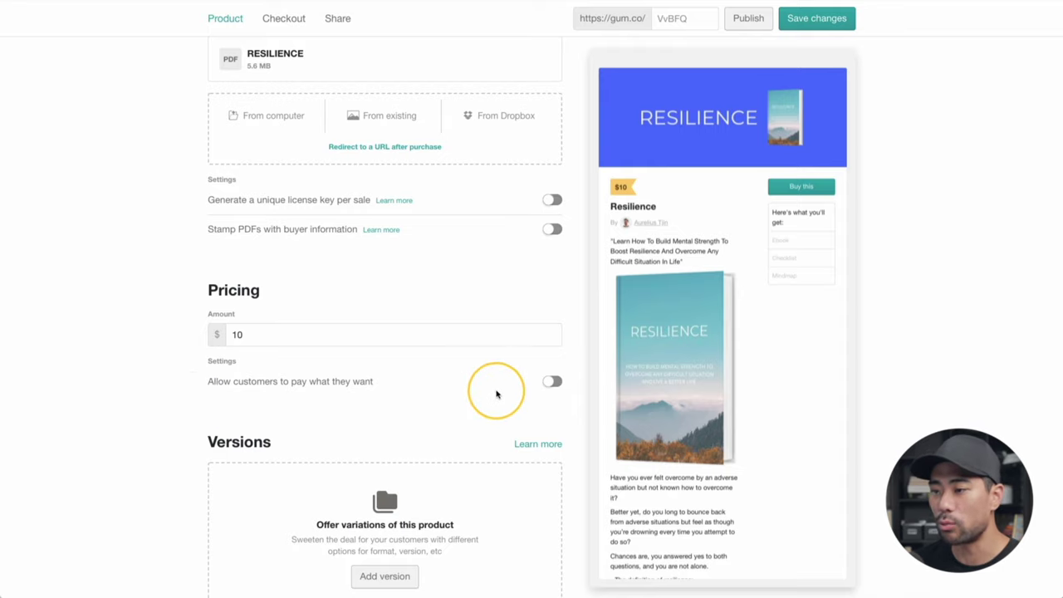
# Allow customers to pay what they want, with a base price of $1+ and a suggested amount of $5.
pyautogui.click(552, 384)
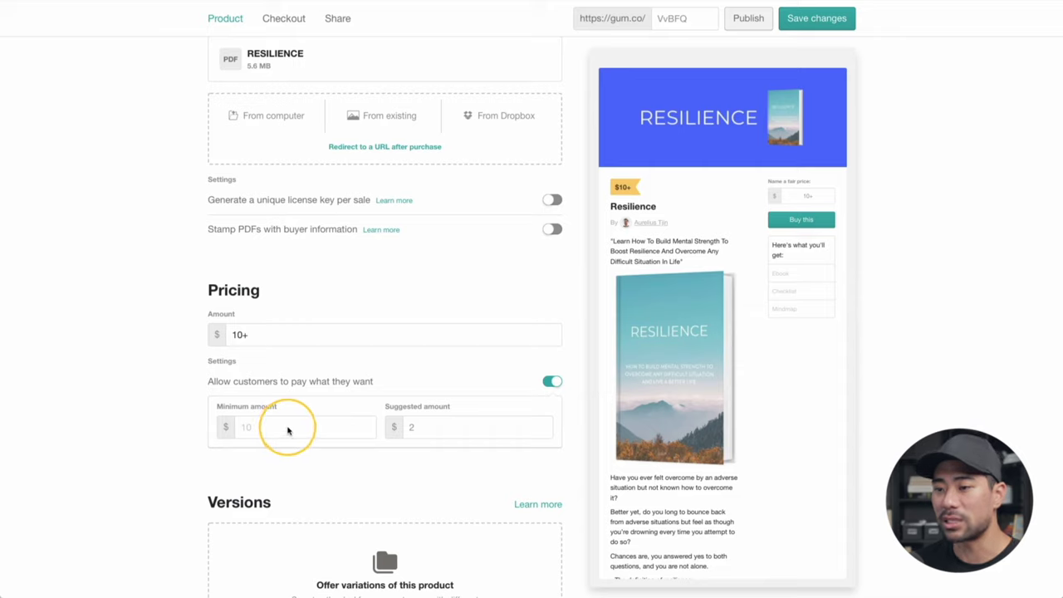
pyautogui.tripleClick(264, 329)
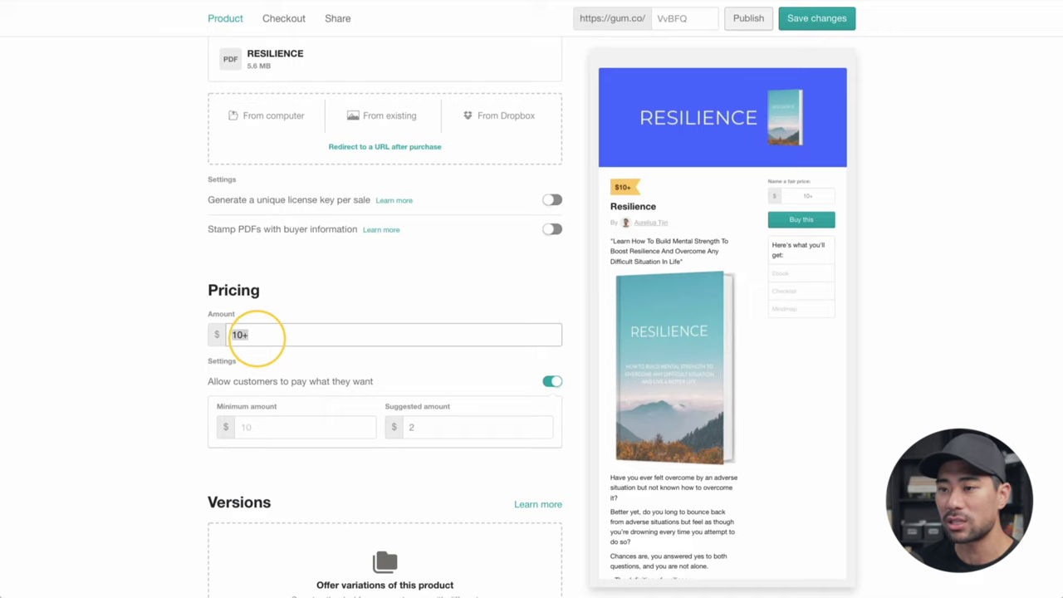
pyautogui.write('4')
pyautogui.press('BackSpace')
pyautogui.write('1')
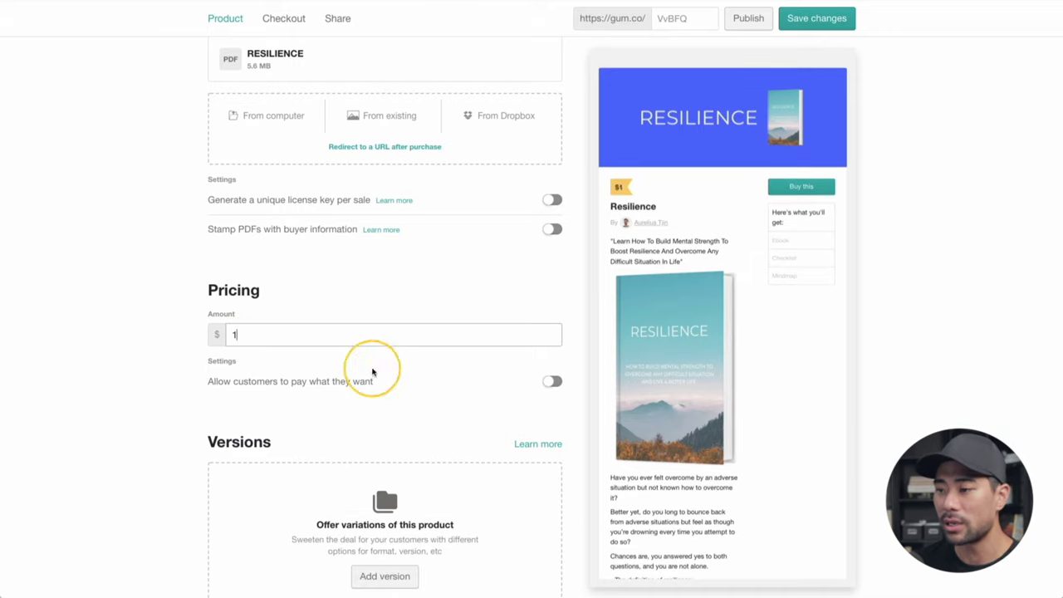
pyautogui.click(552, 381)
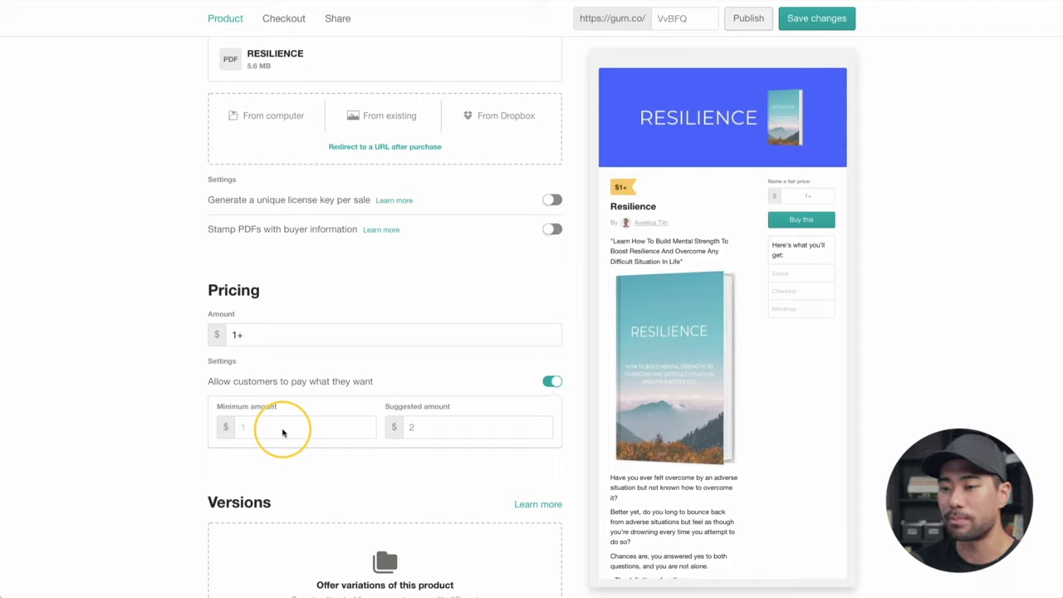
pyautogui.click(432, 425)
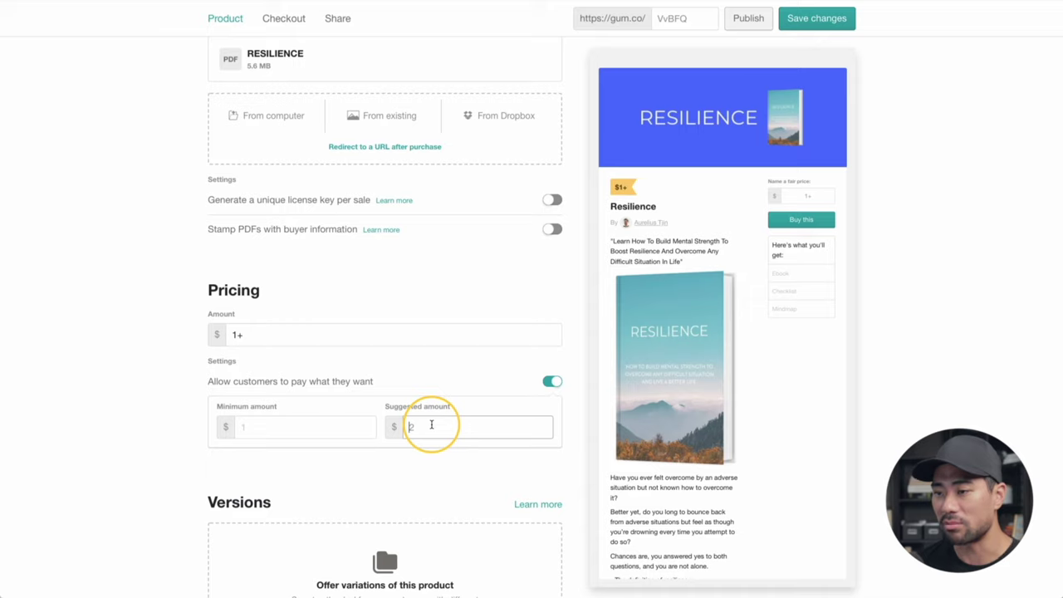
pyautogui.write('5')
pyautogui.click(581, 348)
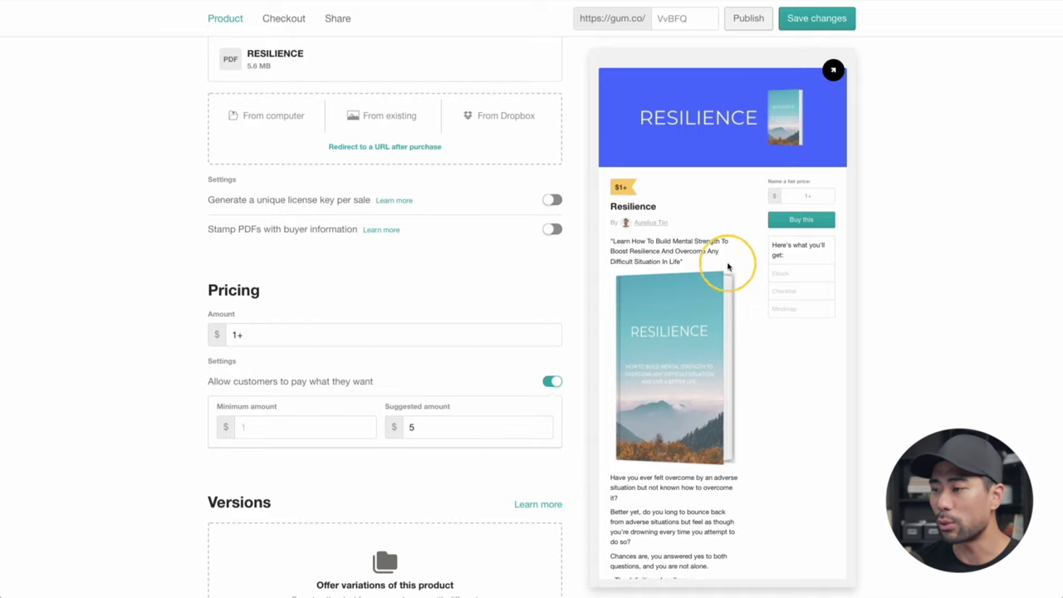
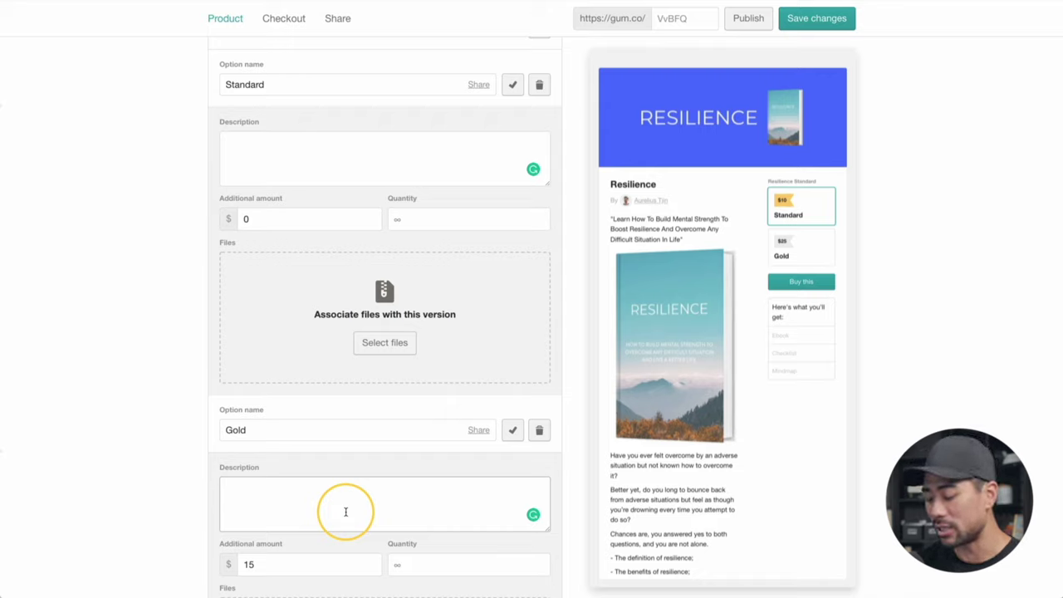
# Describe the Gold option as "More resources, videos, access to XYZ", and delete the version with its Standard and Gold options.
pyautogui.write('More reso')
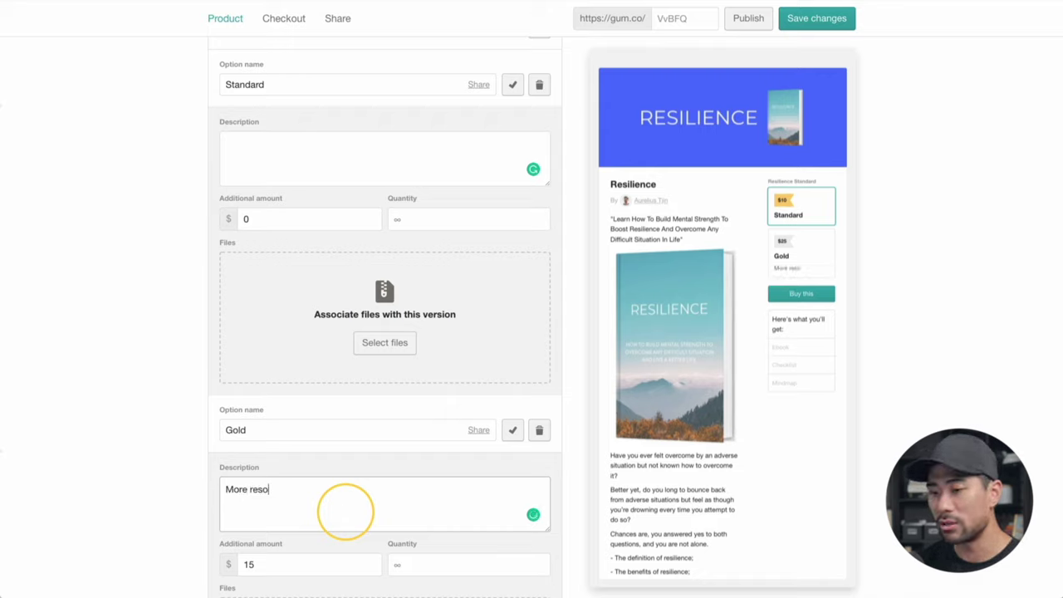
pyautogui.write('urces, videos')
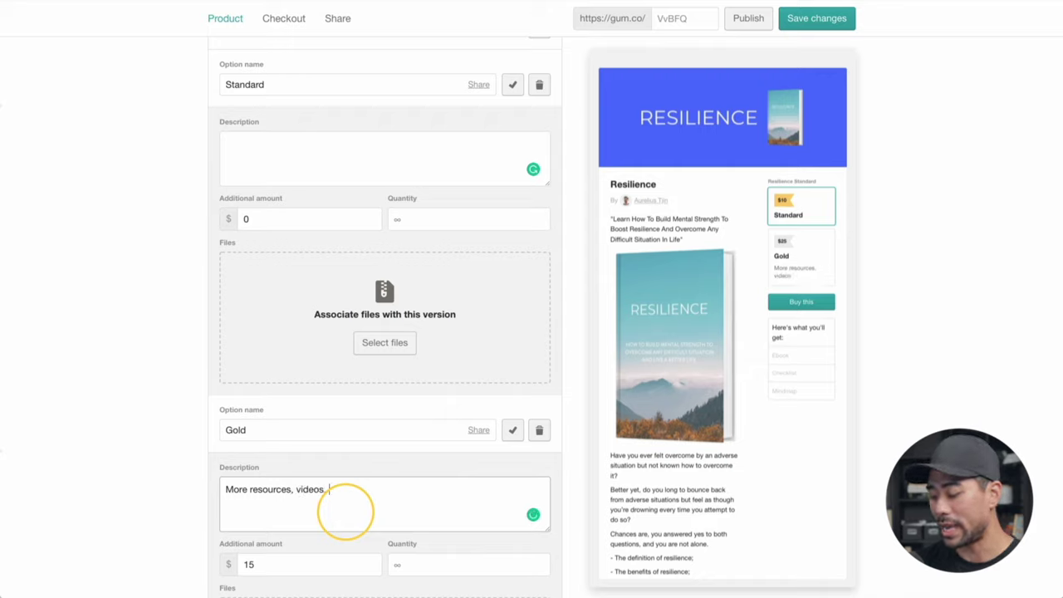
pyautogui.write(', access to XY')
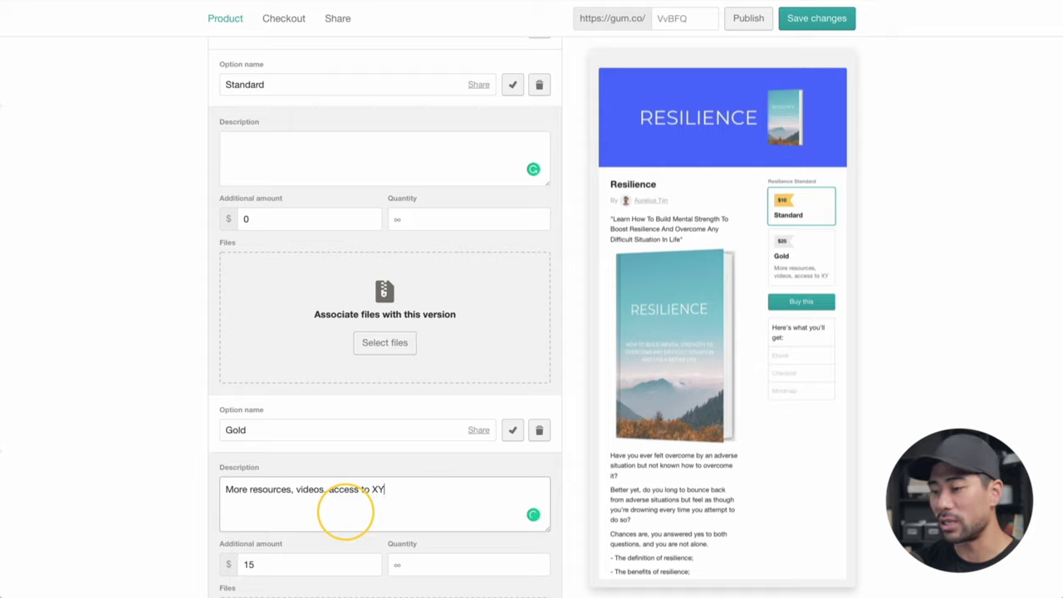
pyautogui.write('Z')
pyautogui.click(116, 423)
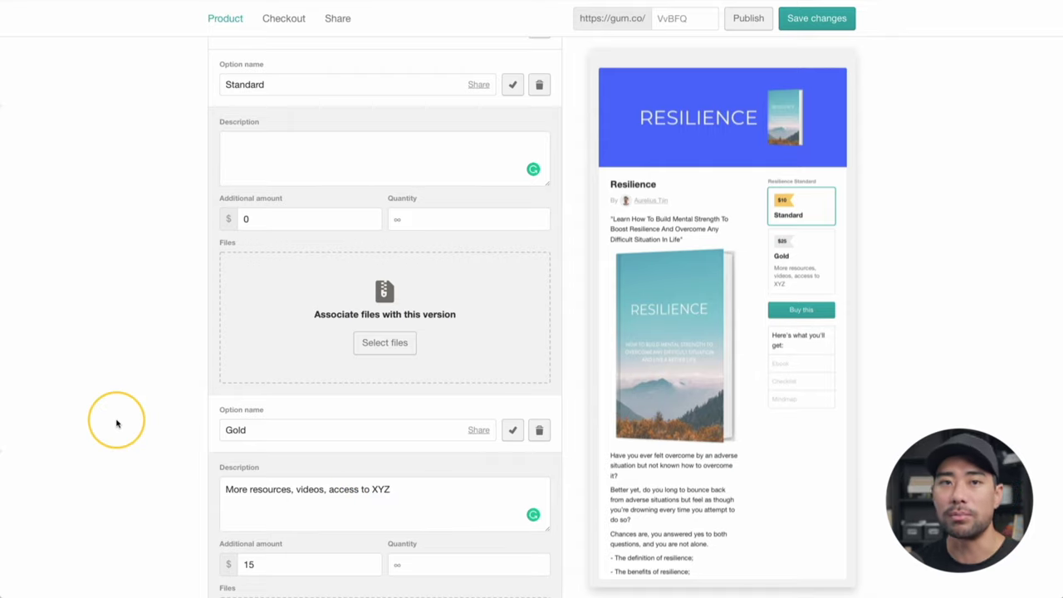
pyautogui.scroll(3, 117, 423)
pyautogui.click(540, 205)
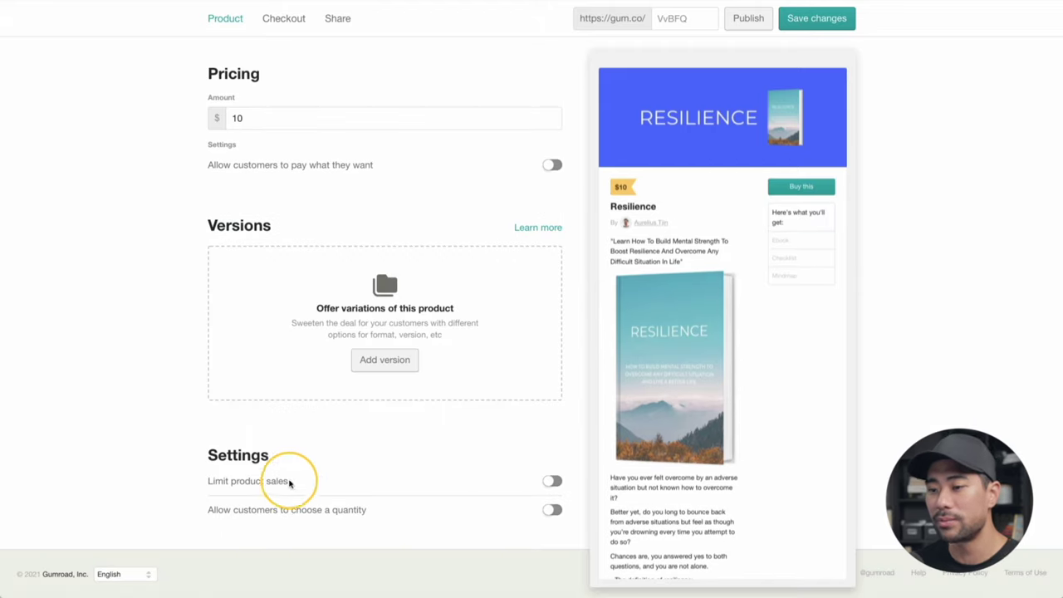
# Limit the product's sales to a maximum of 100 purchases.
pyautogui.click(553, 481)
pyautogui.scroll(-1, 448, 490)
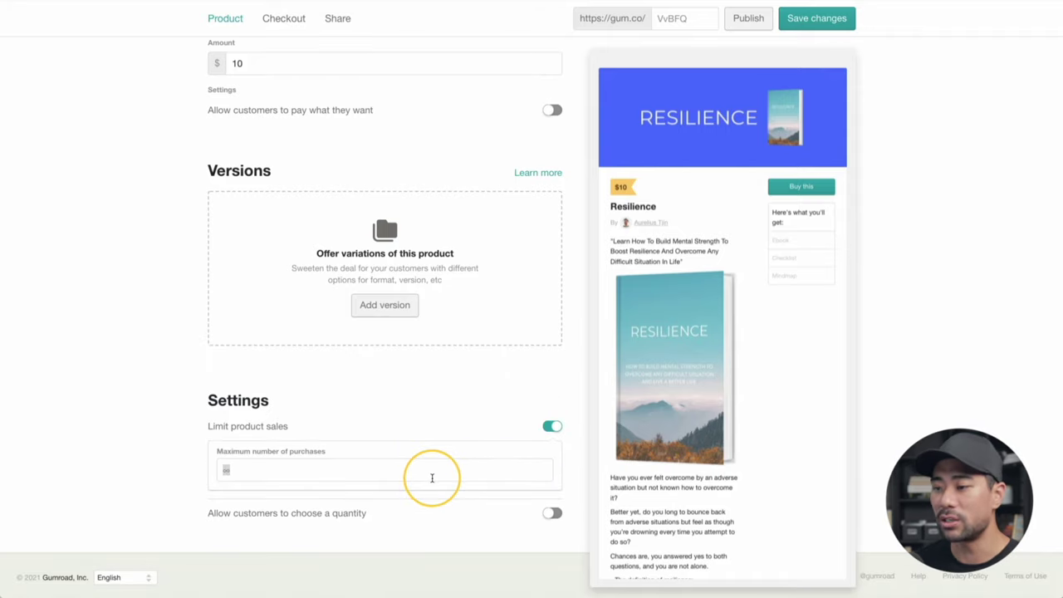
pyautogui.click(432, 478)
pyautogui.write('100')
pyautogui.click(113, 467)
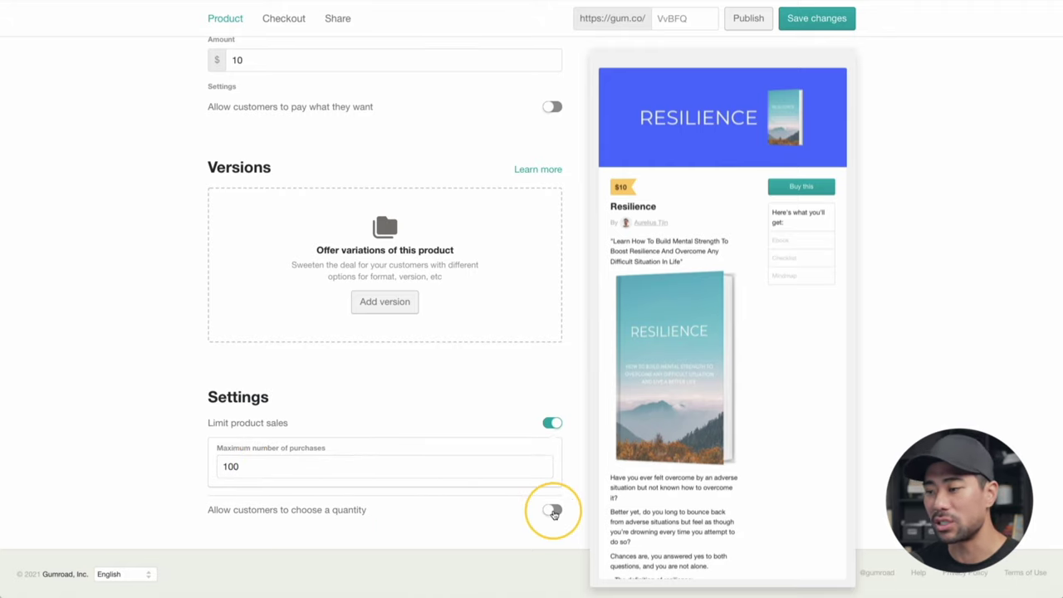
# Turn off the product sales limit and save the product changes.
pyautogui.click(552, 422)
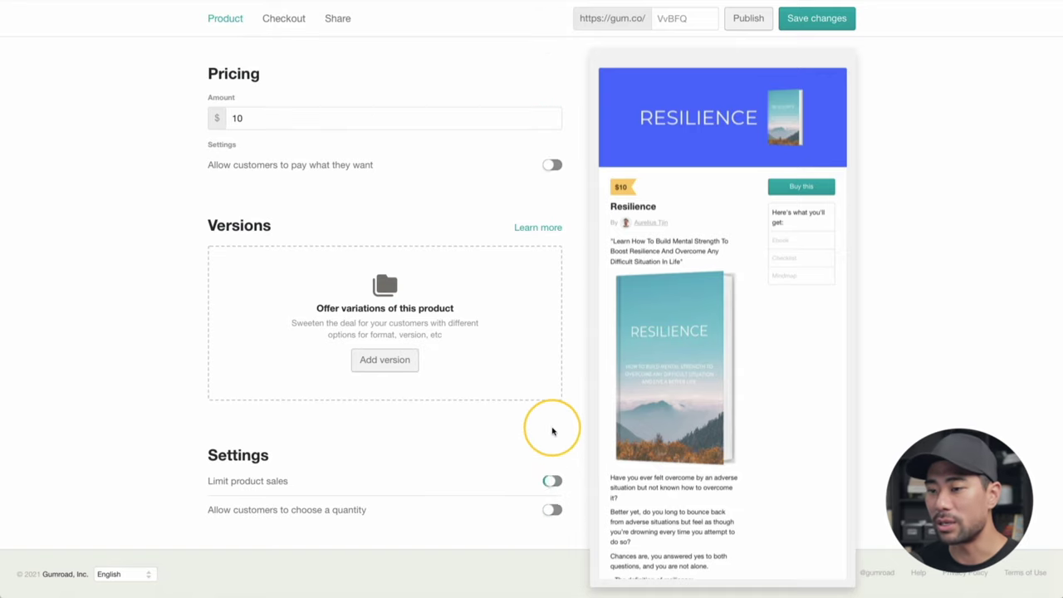
pyautogui.scroll(4, 550, 433)
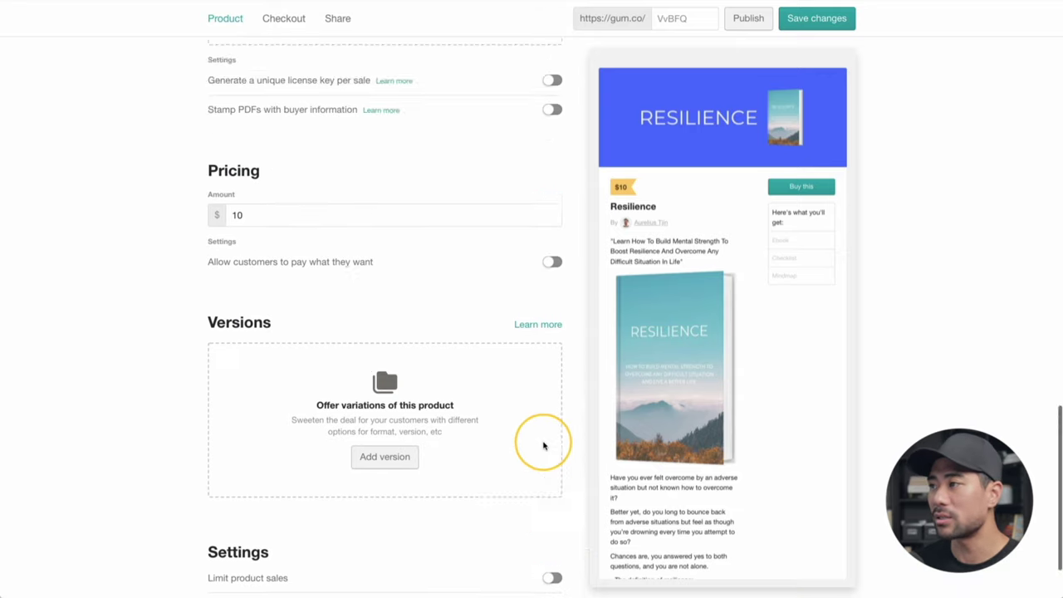
pyautogui.click(826, 28)
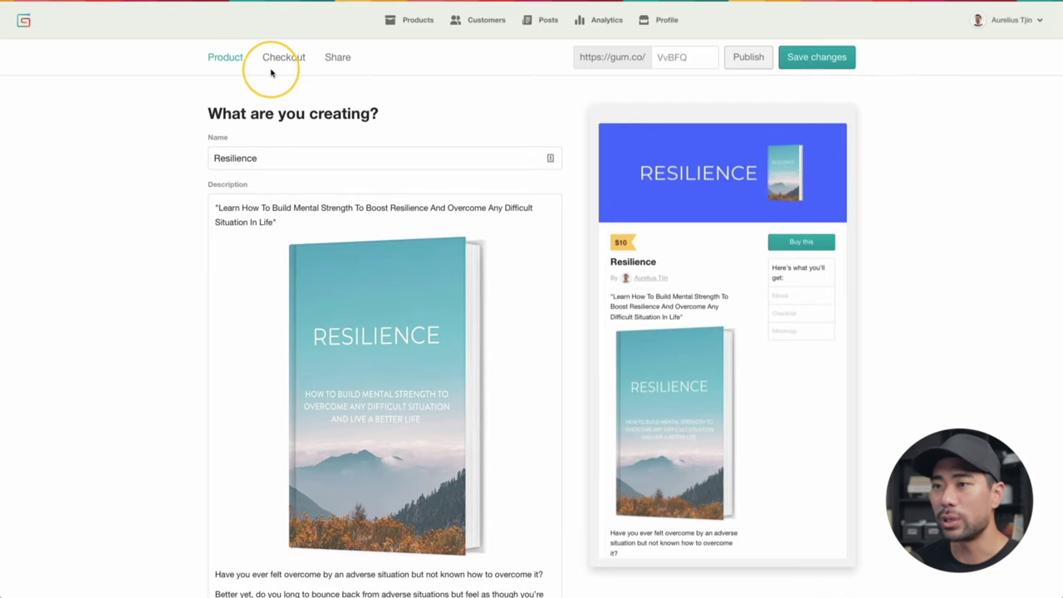
# Review the checkout settings for discount codes, the payment form and the receipt's thank-you note.
pyautogui.click(288, 62)
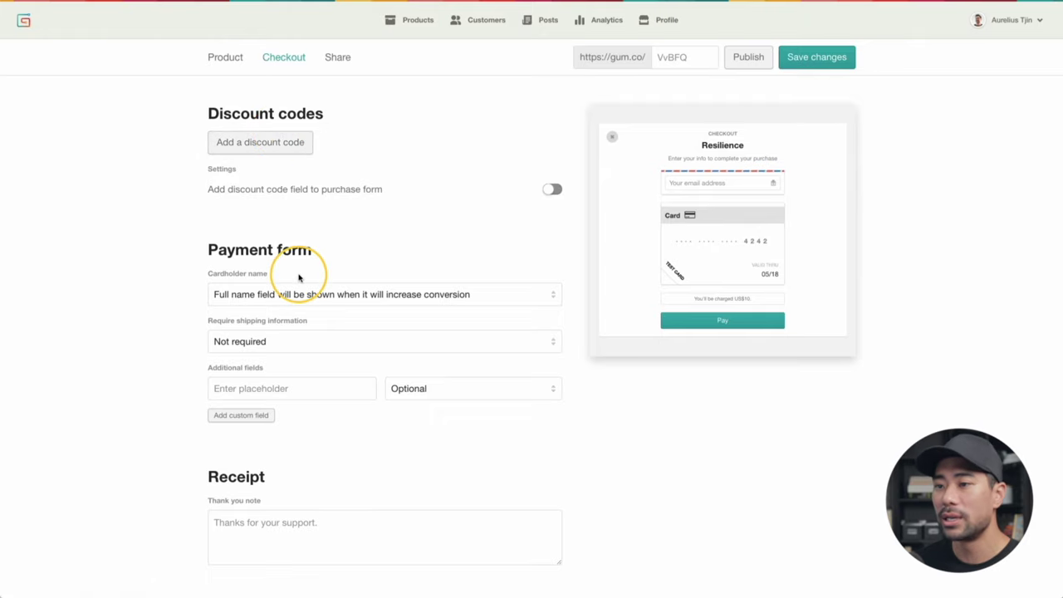
pyautogui.scroll(-1, 308, 390)
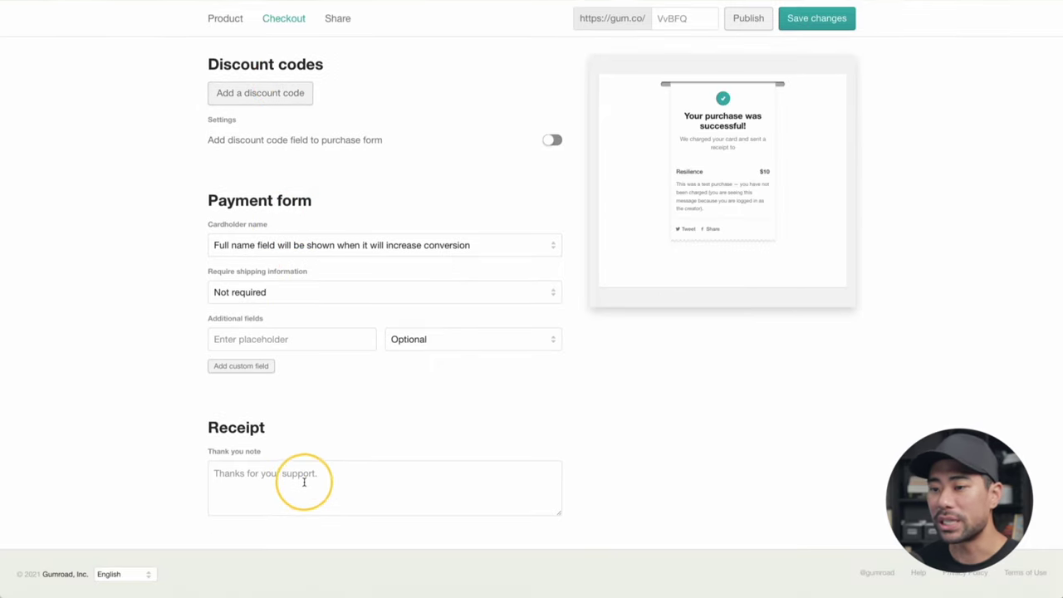
pyautogui.click(324, 474)
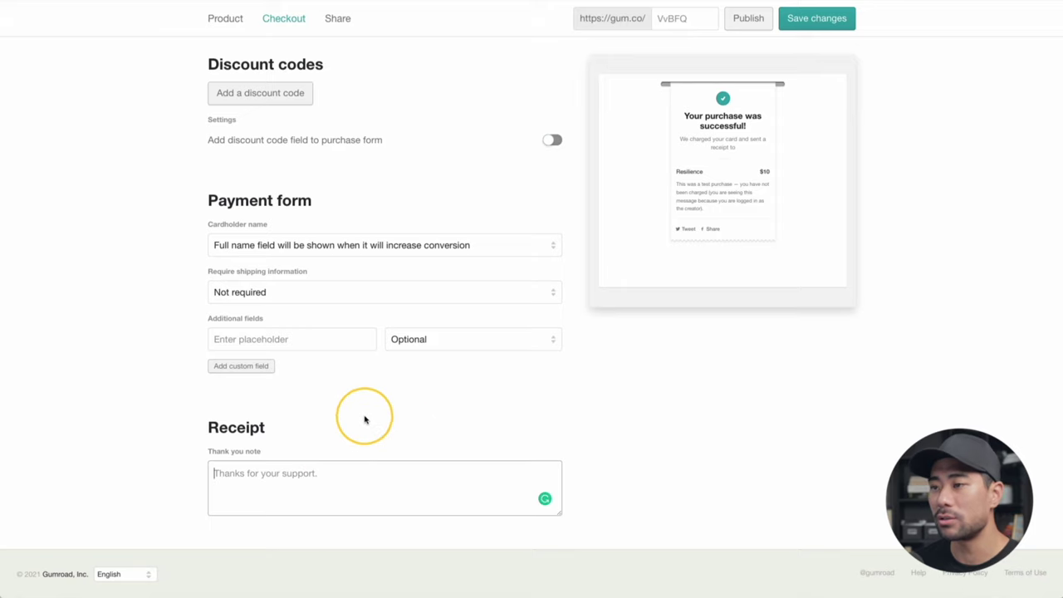
pyautogui.scroll(1, 357, 332)
# Publish the product, set its custom link ending to "resilience-ebook", and save the changes.
pyautogui.click(336, 60)
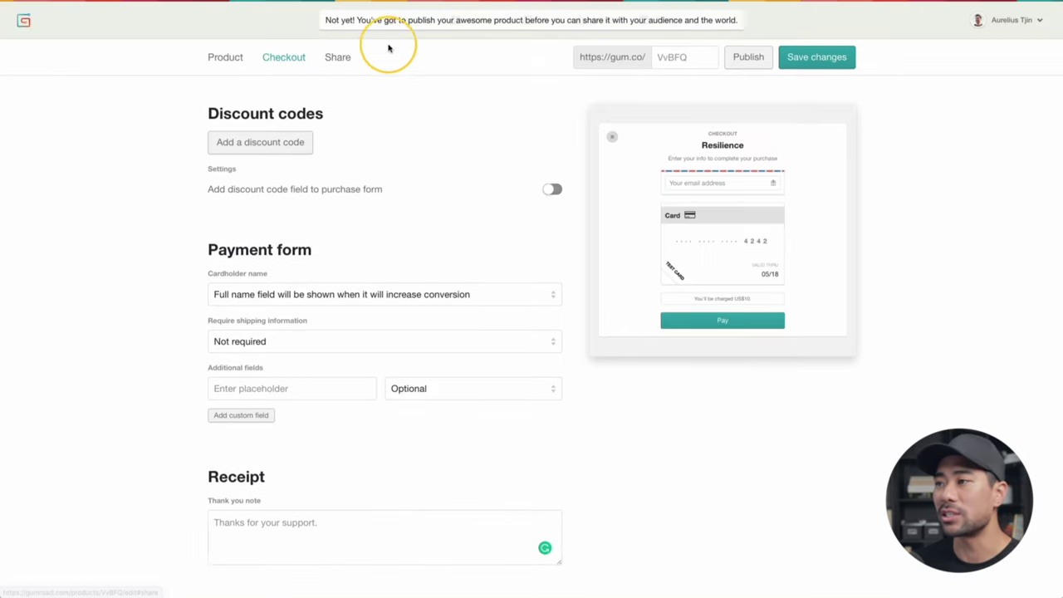
pyautogui.click(749, 63)
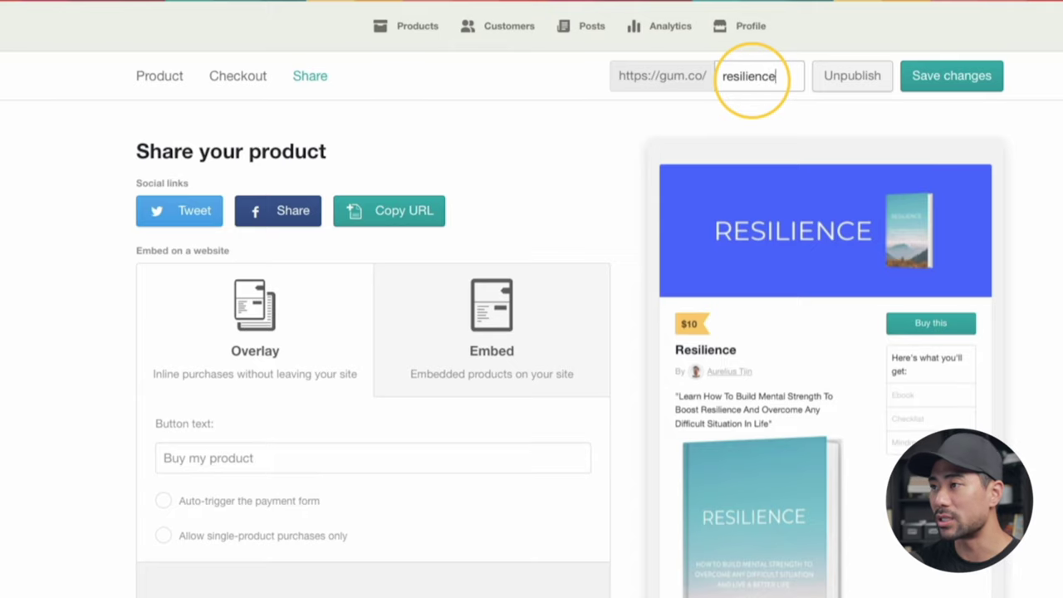
pyautogui.write('ook')
pyautogui.click(966, 79)
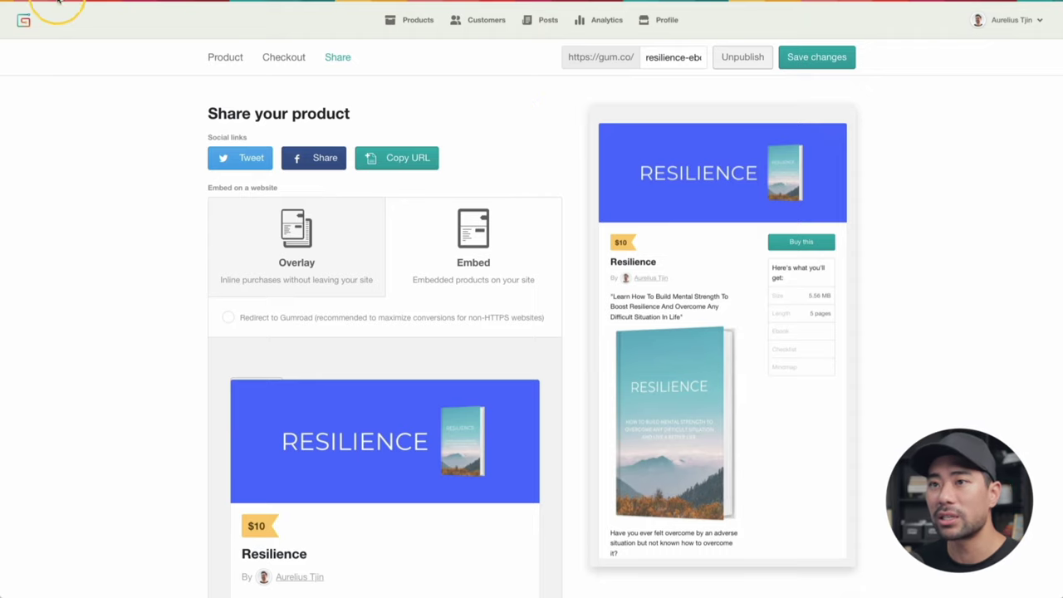
pyautogui.click(410, 163)
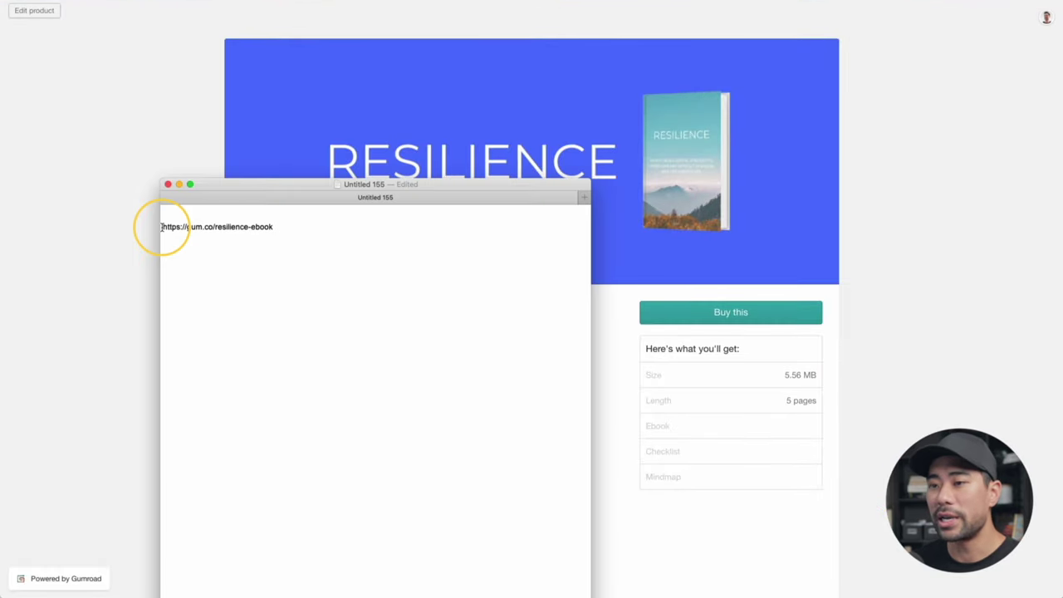
pyautogui.moveTo(160, 226); pyautogui.dragTo(347, 222)
pyautogui.press('super+c')
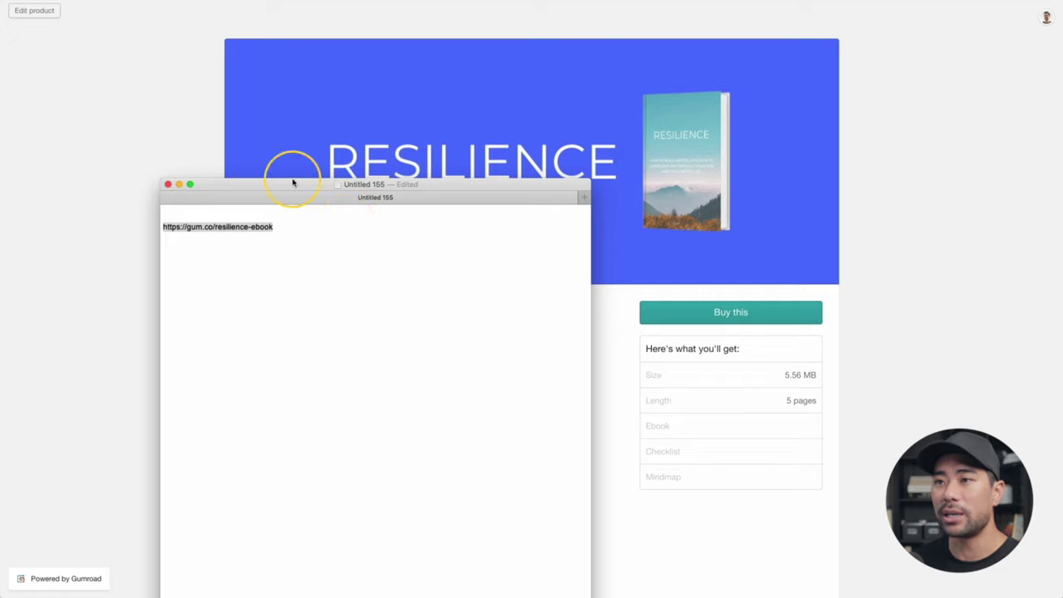
pyautogui.click(184, 95)
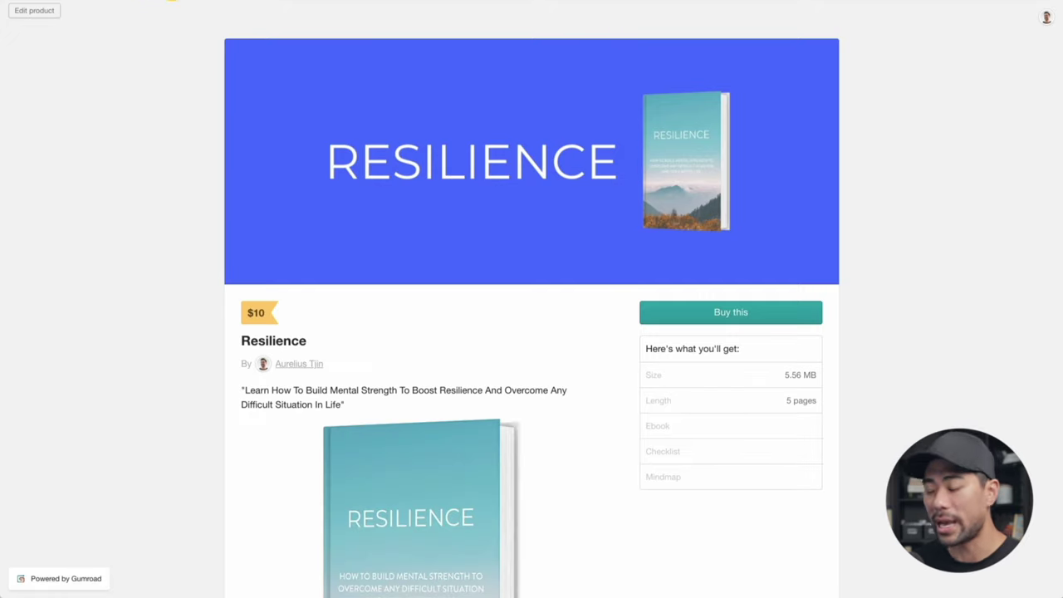
pyautogui.press('super+l')
pyautogui.press('super+v')
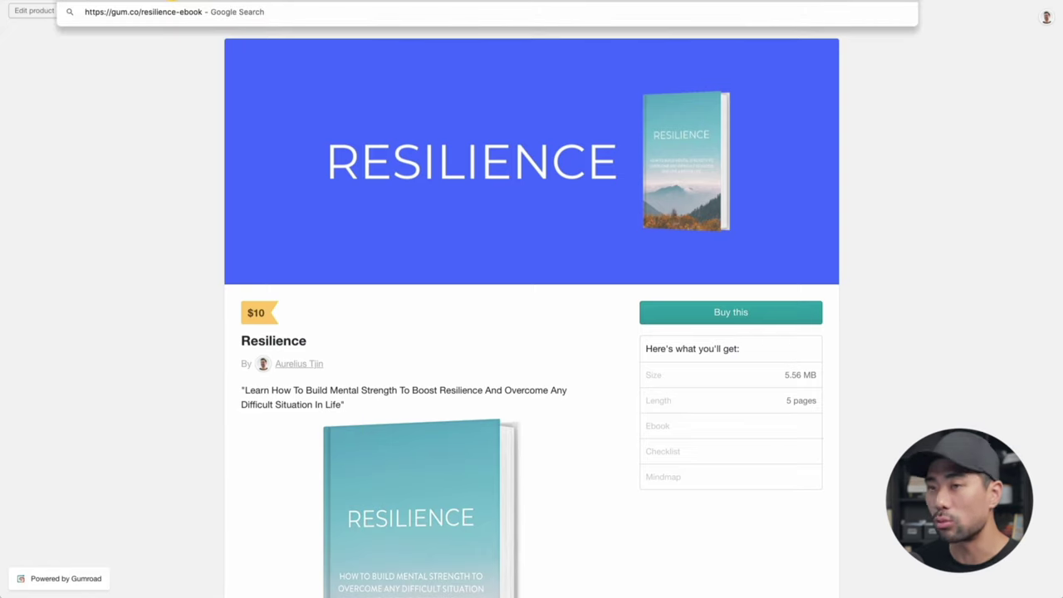
pyautogui.press('Return')
# Look through the live Resilience page, make a test purchase with the test card, and view the purchased content.
pyautogui.scroll(-4, 910, 282)
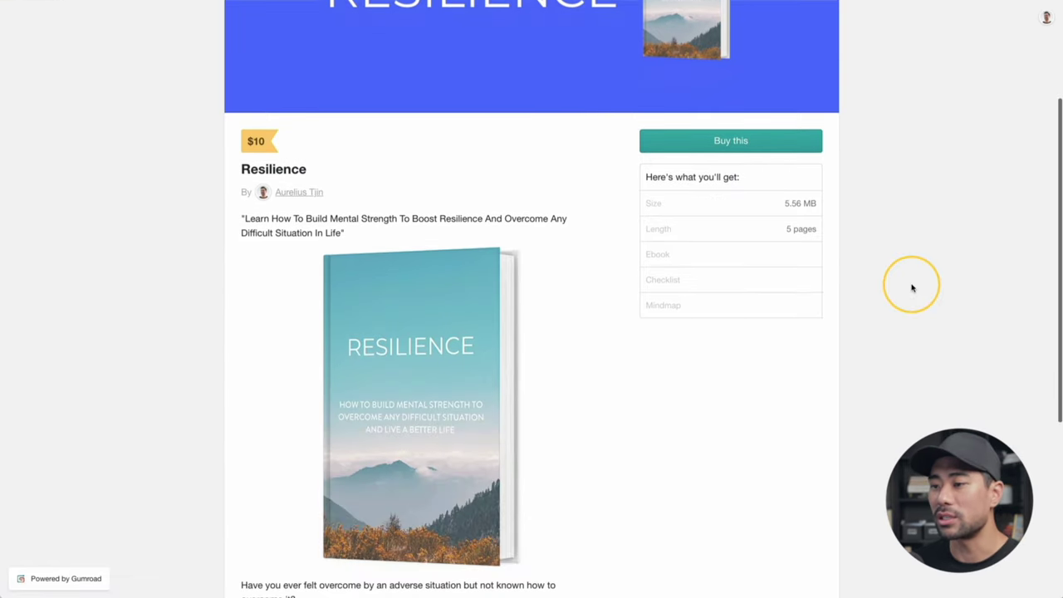
pyautogui.scroll(-8, 911, 287)
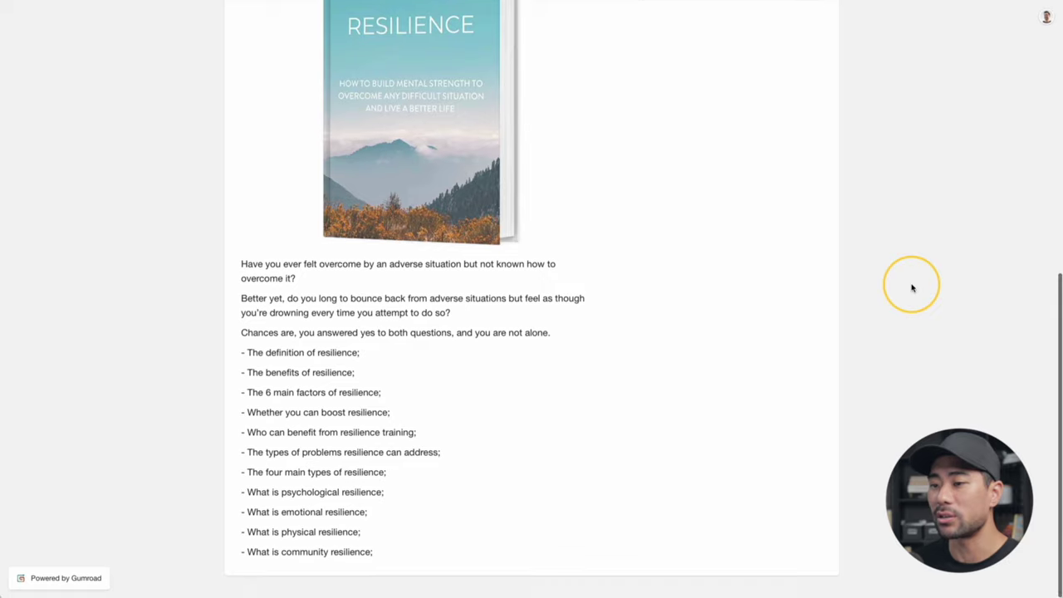
pyautogui.scroll(12, 911, 285)
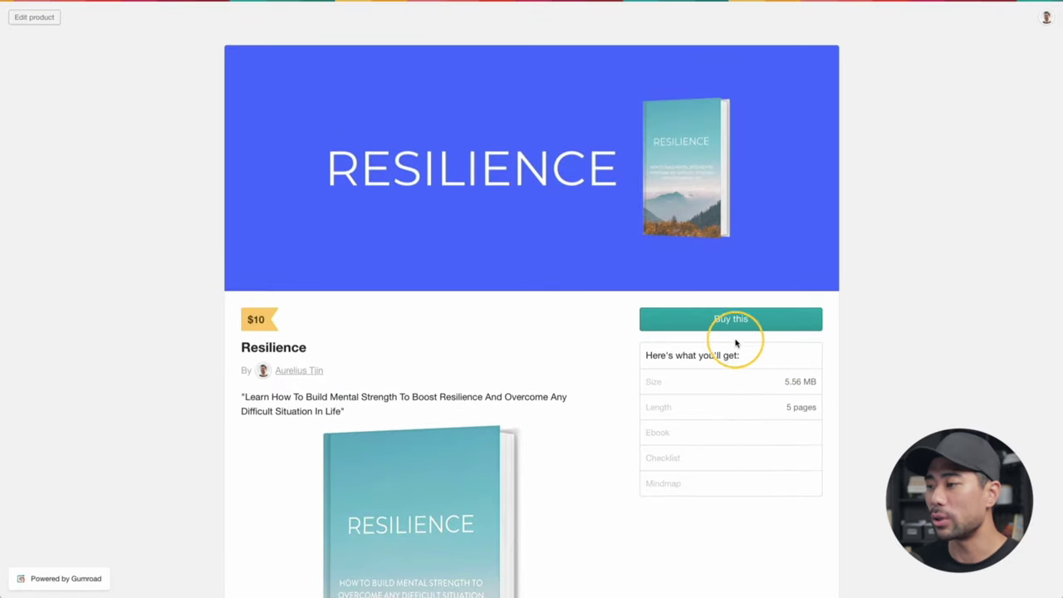
pyautogui.click(737, 328)
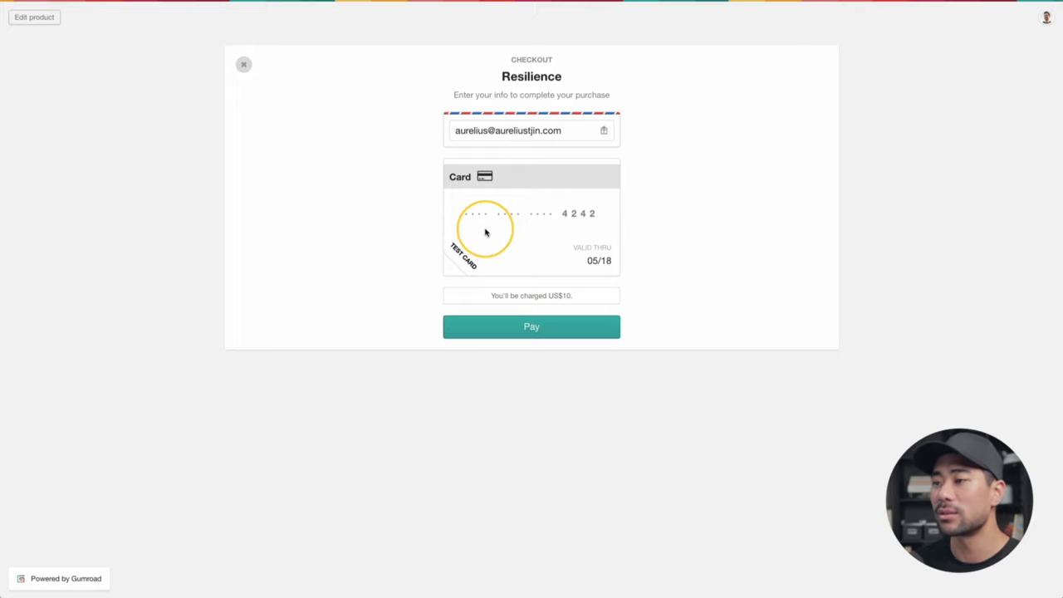
pyautogui.click(533, 342)
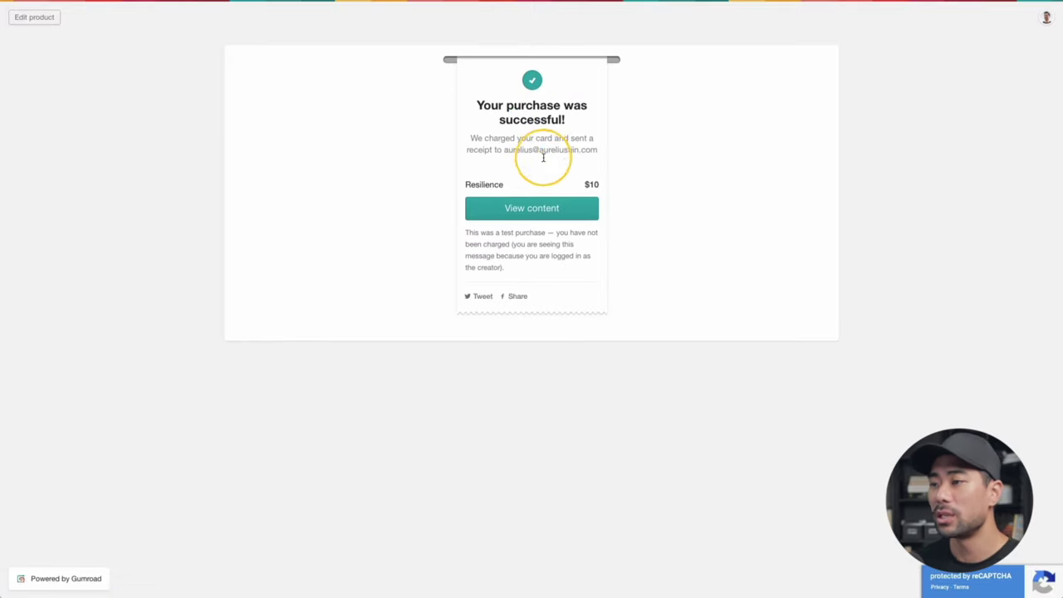
pyautogui.click(524, 208)
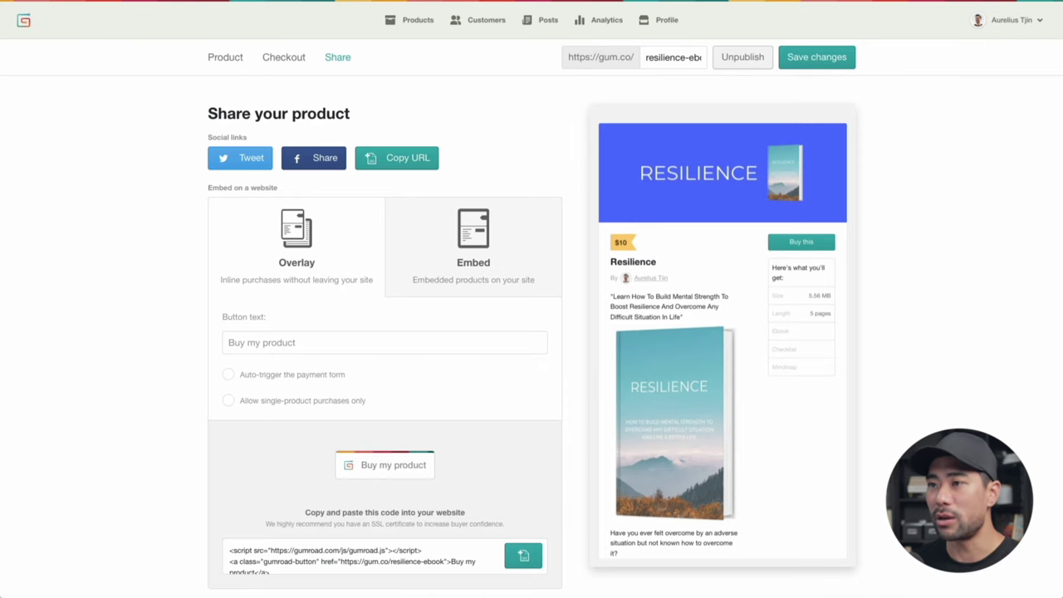
# Reopen the Resilience product for editing and format the description's opening "Learn How To Build Mental Strength" tagline as an H3 heading.
pyautogui.click(416, 23)
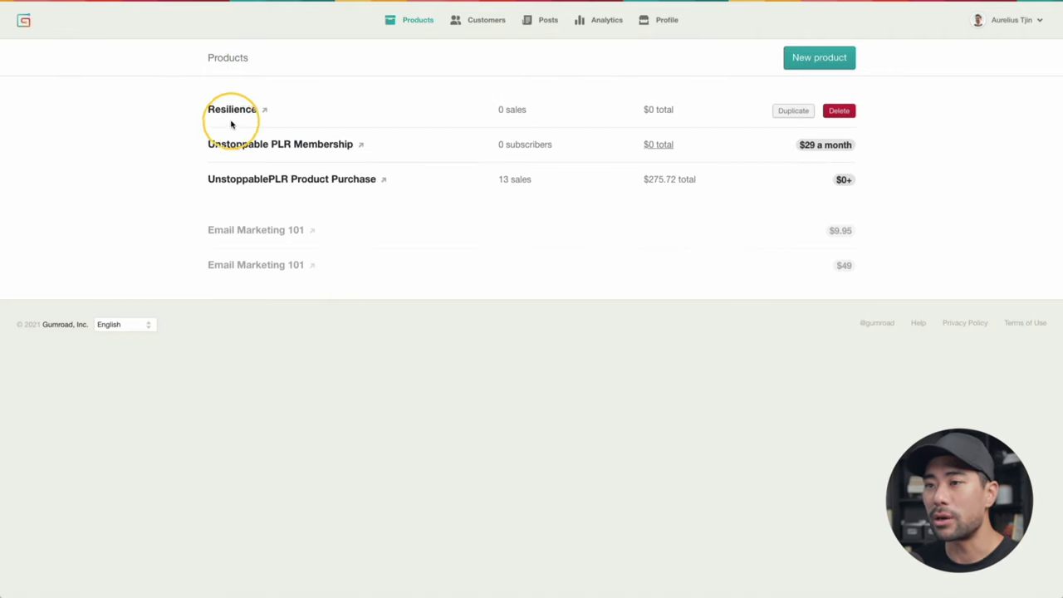
pyautogui.click(236, 110)
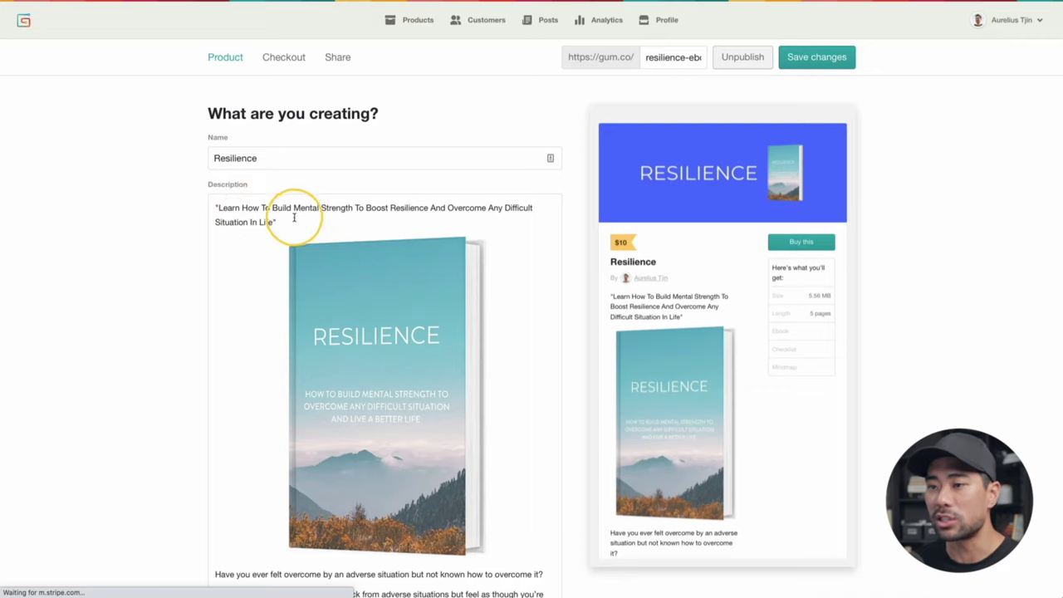
pyautogui.moveTo(291, 216); pyautogui.dragTo(187, 209)
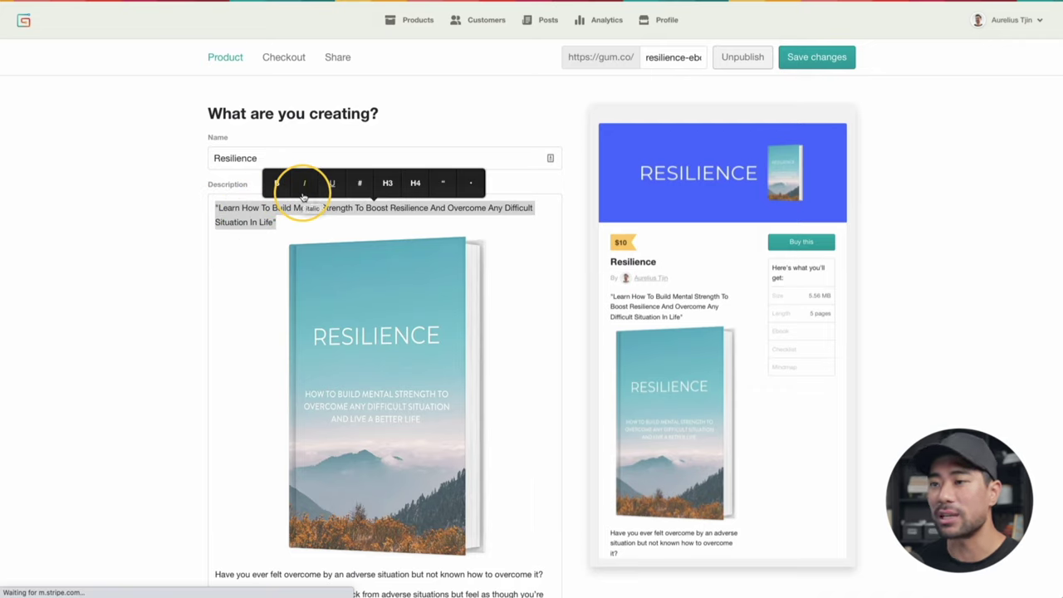
pyautogui.click(277, 183)
pyautogui.click(277, 183)
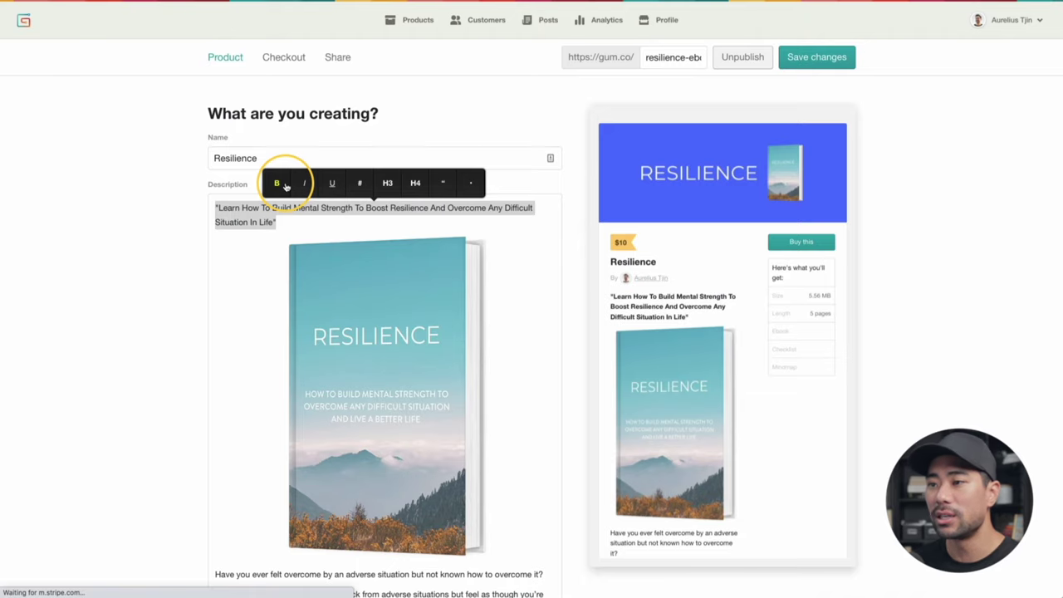
pyautogui.click(388, 183)
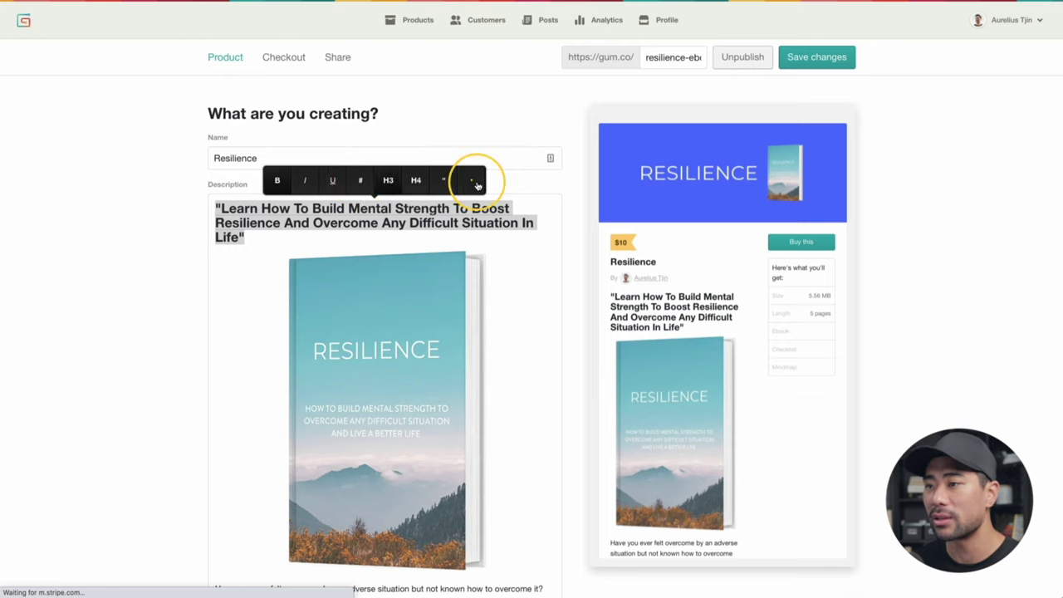
pyautogui.click(258, 243)
# Convert the description's dashed topic lines, from the definition of resilience to community resilience, into a bulleted list and save the changes.
pyautogui.scroll(-3, 259, 246)
pyautogui.scroll(-3, 259, 245)
pyautogui.moveTo(349, 387); pyautogui.dragTo(214, 186)
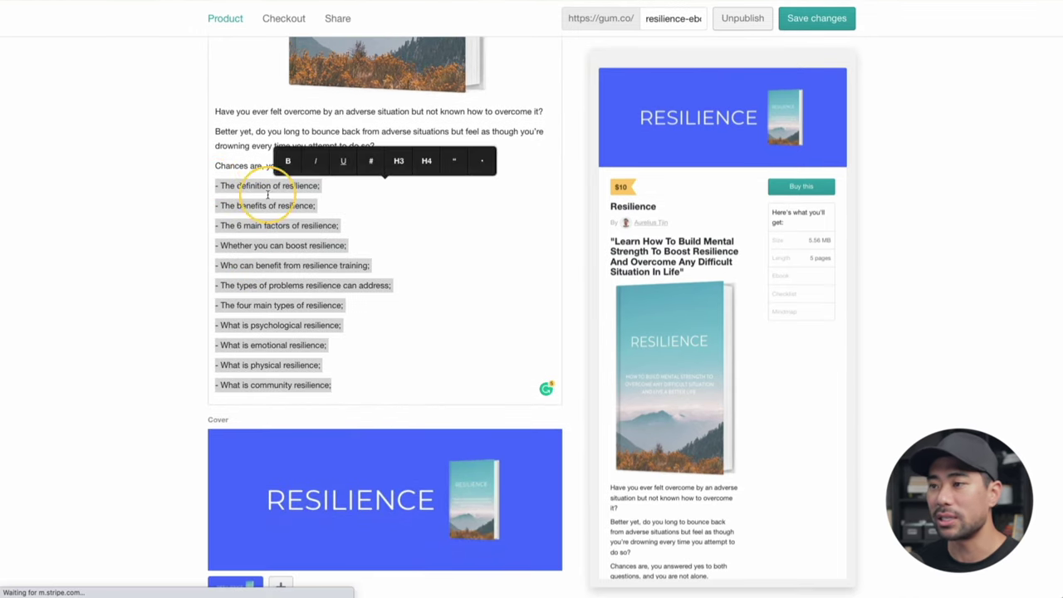
pyautogui.click(479, 167)
pyautogui.moveTo(233, 229); pyautogui.dragTo(231, 186)
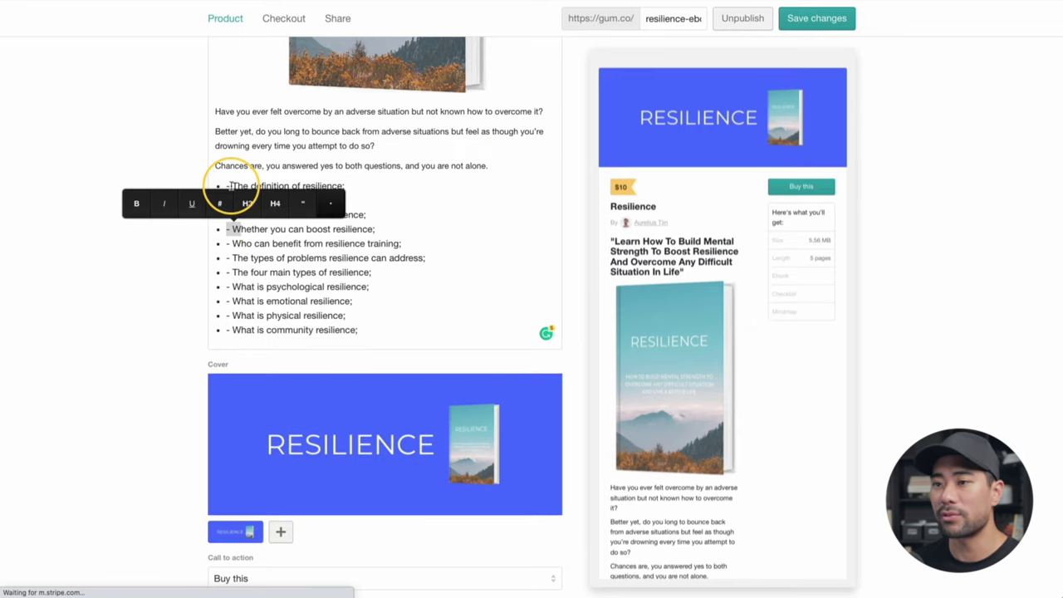
pyautogui.click(231, 186)
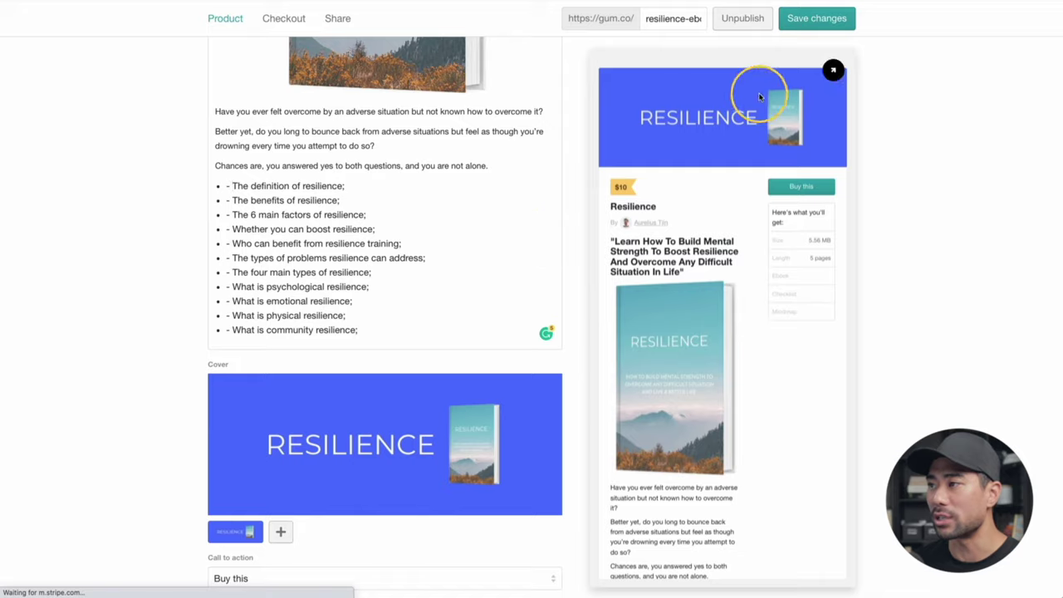
pyautogui.click(820, 18)
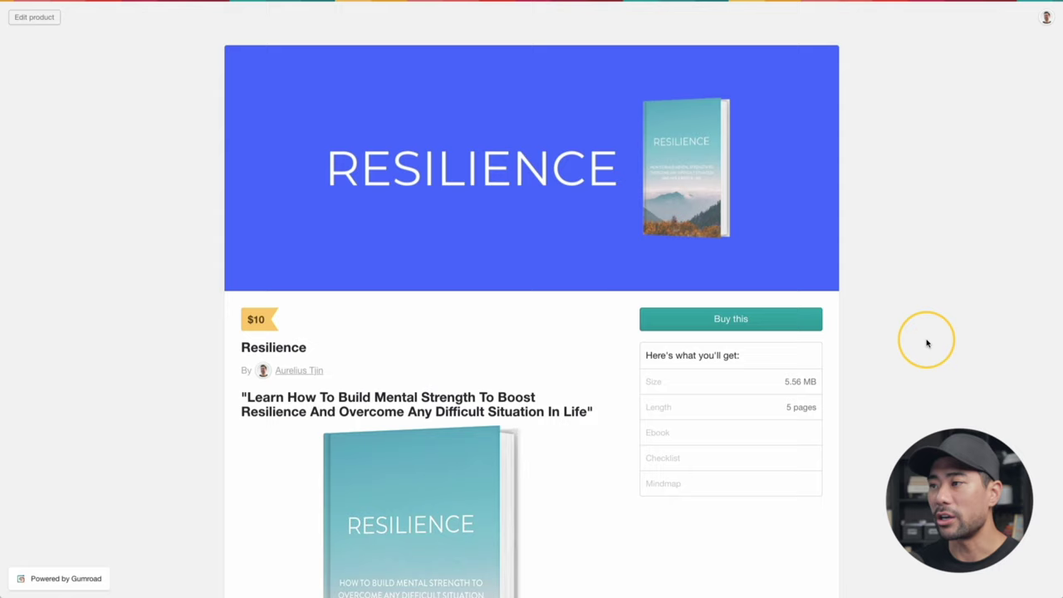
# Check the tagline heading and the bulleted topic list on the live product page.
pyautogui.scroll(-5, 913, 341)
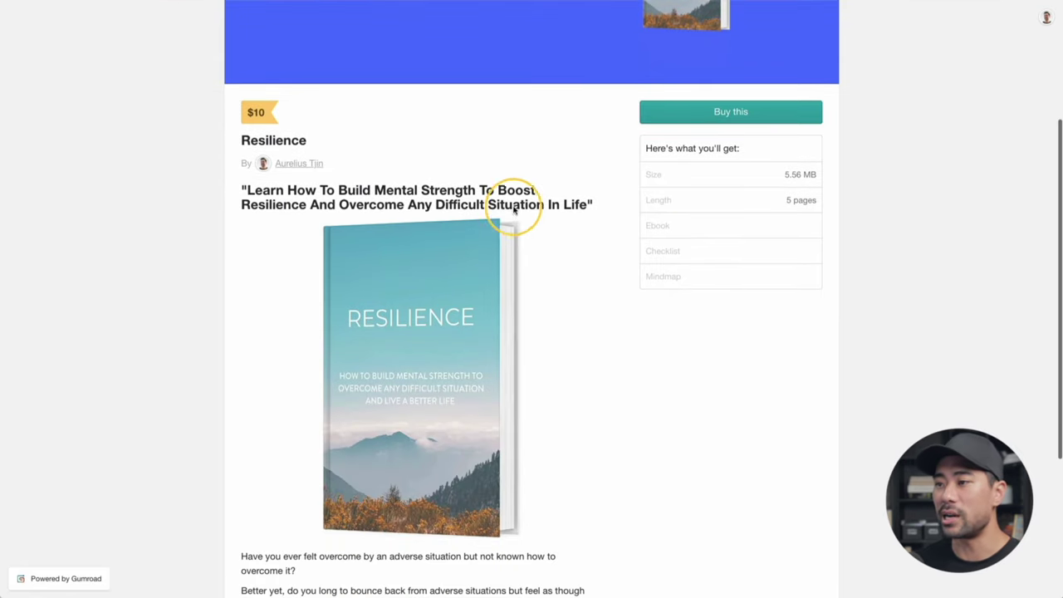
pyautogui.moveTo(596, 208); pyautogui.dragTo(249, 189)
pyautogui.scroll(-5, 391, 233)
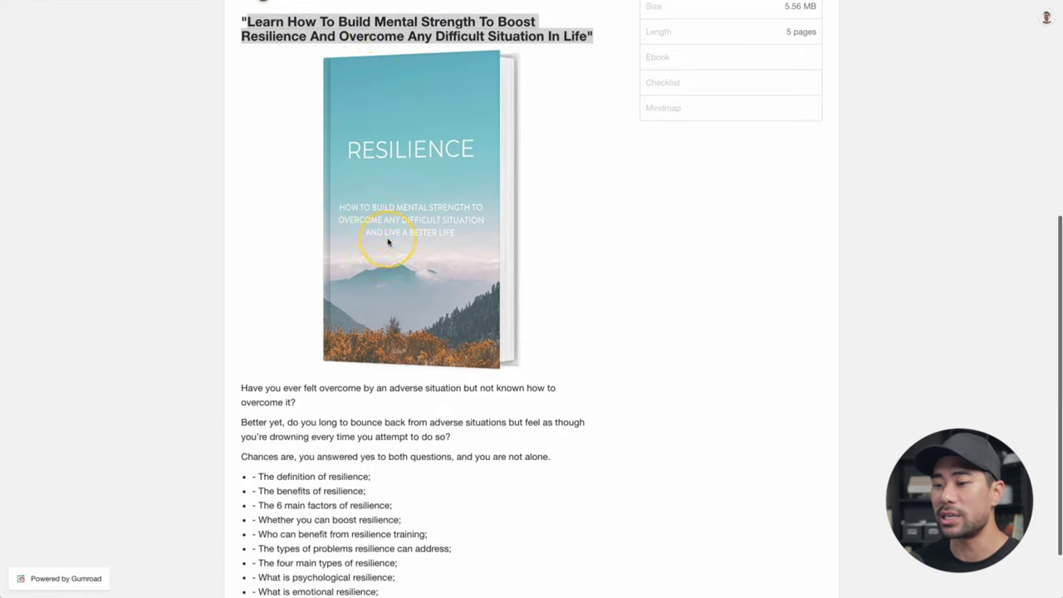